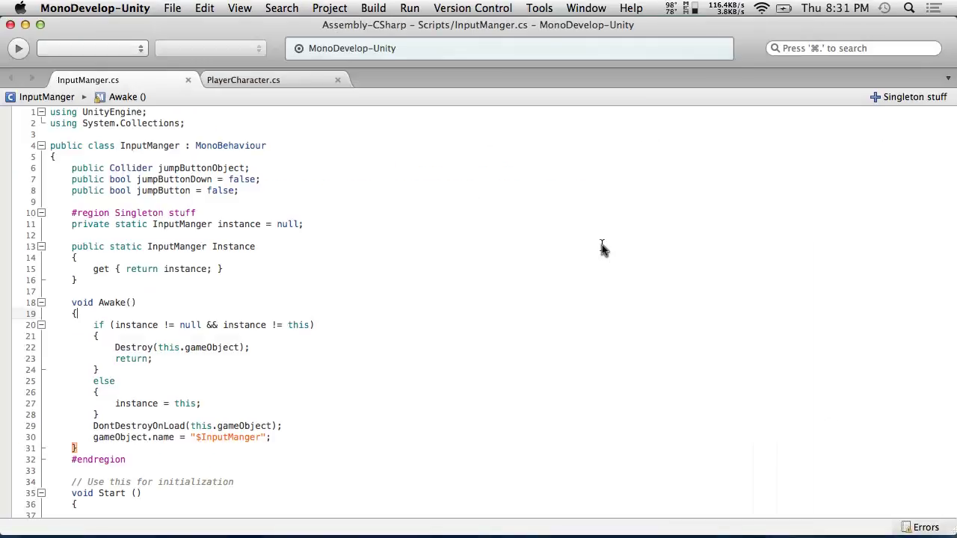
- Switch to Unity and import PushyButton.cs and PushyInput.cs from the desktop PushyInput folder into the project's Scripts folder
key("super+Tab")
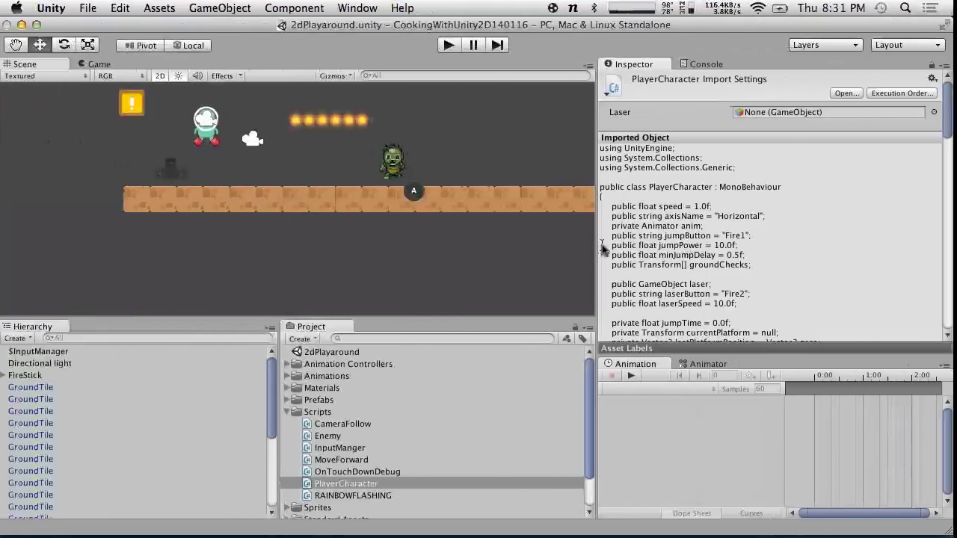
key("F11")
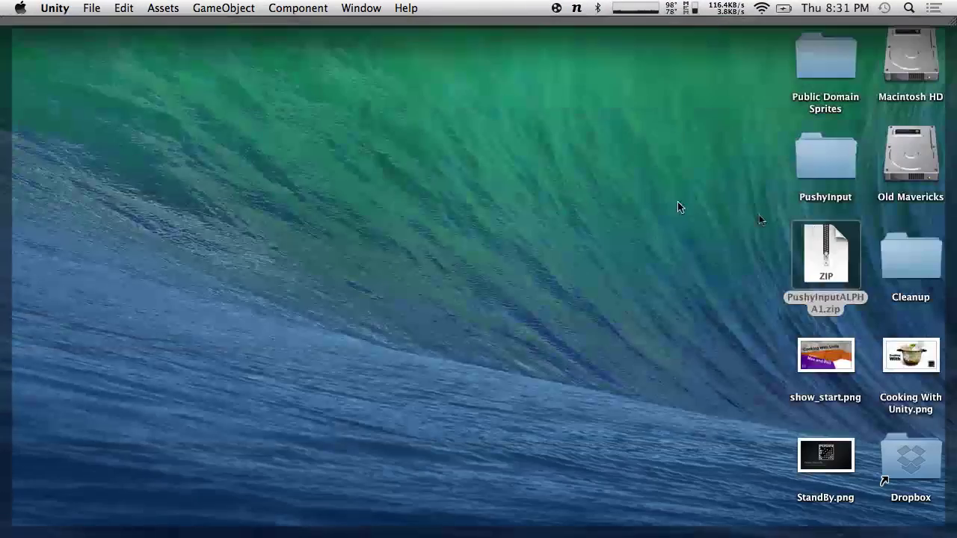
double_click(820, 169)
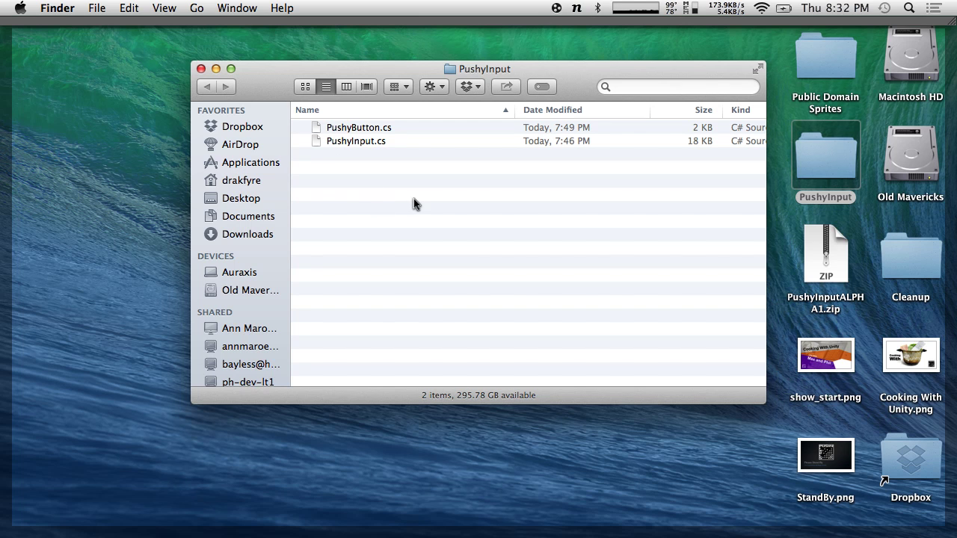
left_click_drag(373, 170, 321, 130)
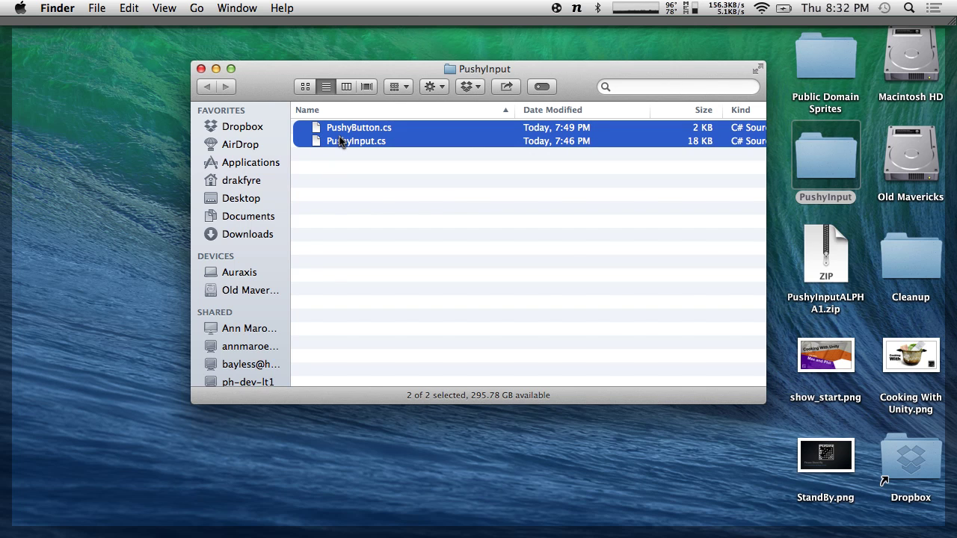
left_click_drag(340, 142, 291, 38)
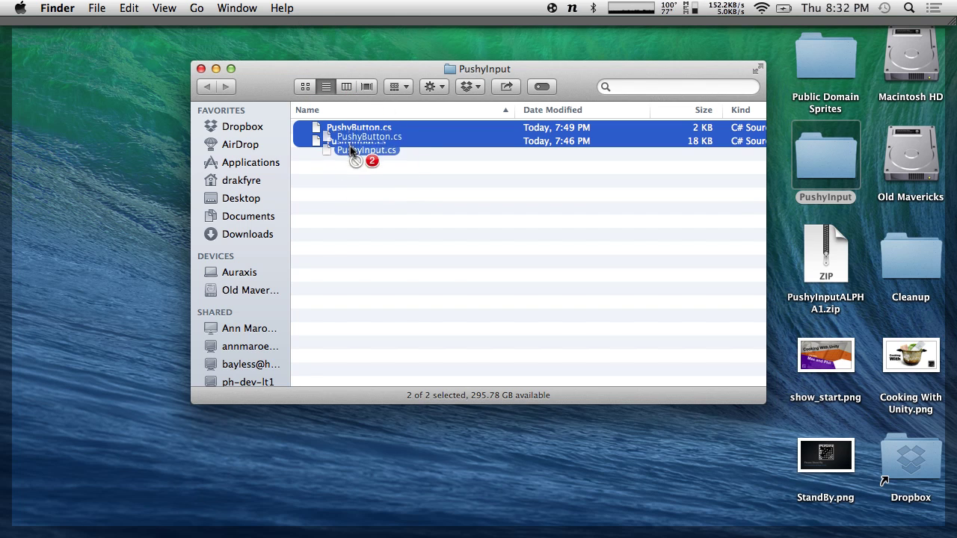
left_click_drag(355, 148, 352, 413)
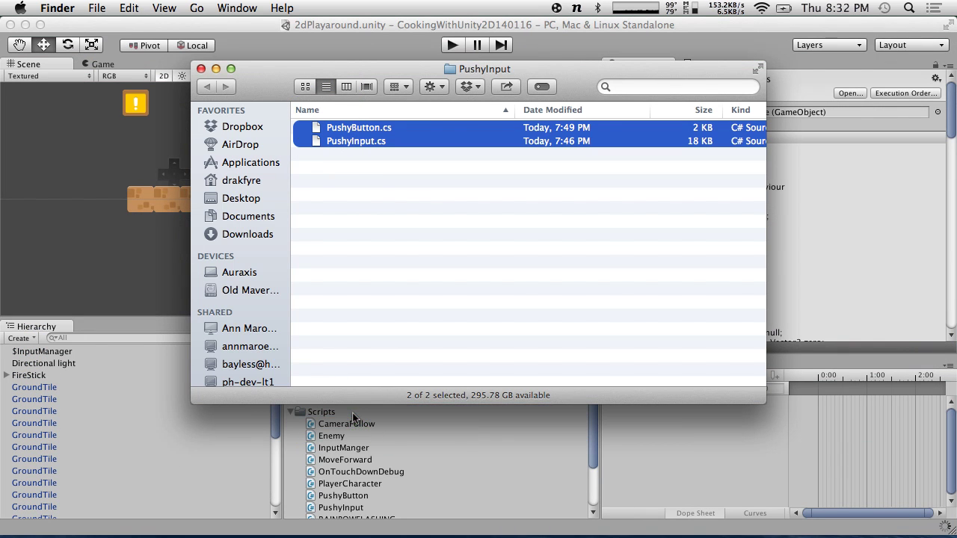
left_click(360, 424)
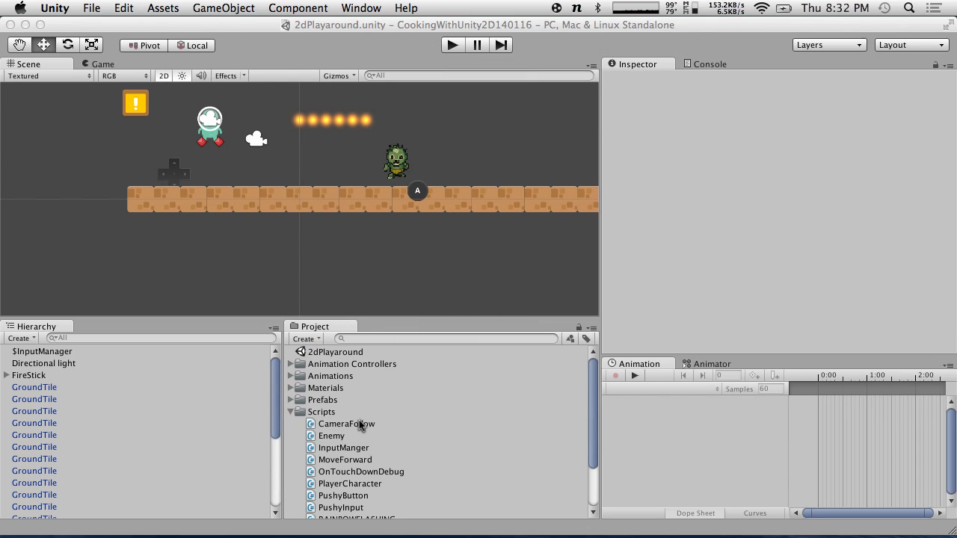
- Inspect the imported PushyButton script and check the console for errors
scroll(364, 426, "down", 3)
left_click(366, 430)
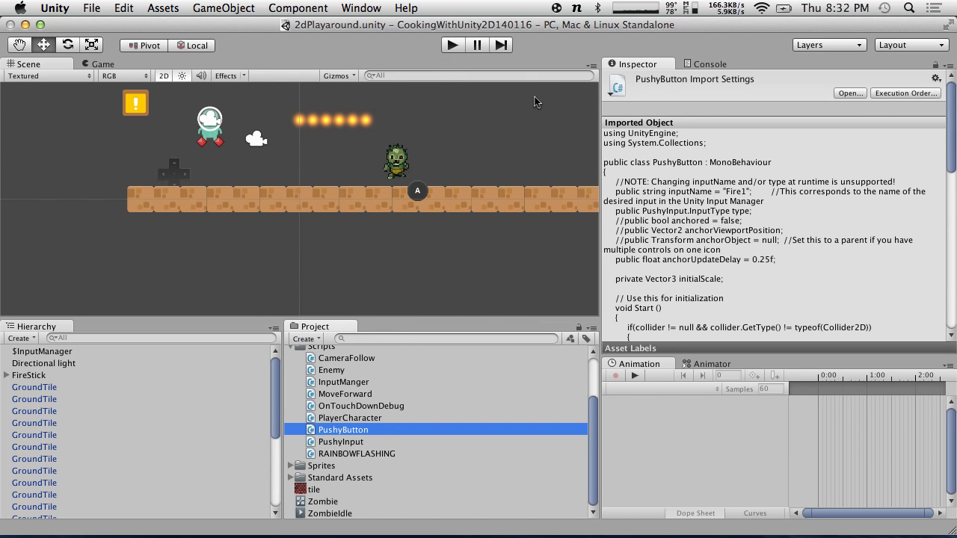
left_click(706, 64)
left_click(641, 65)
- Play-test the scene by jumping repeatedly with the on-screen A button and moving the character right, and stop the game
left_click(453, 45)
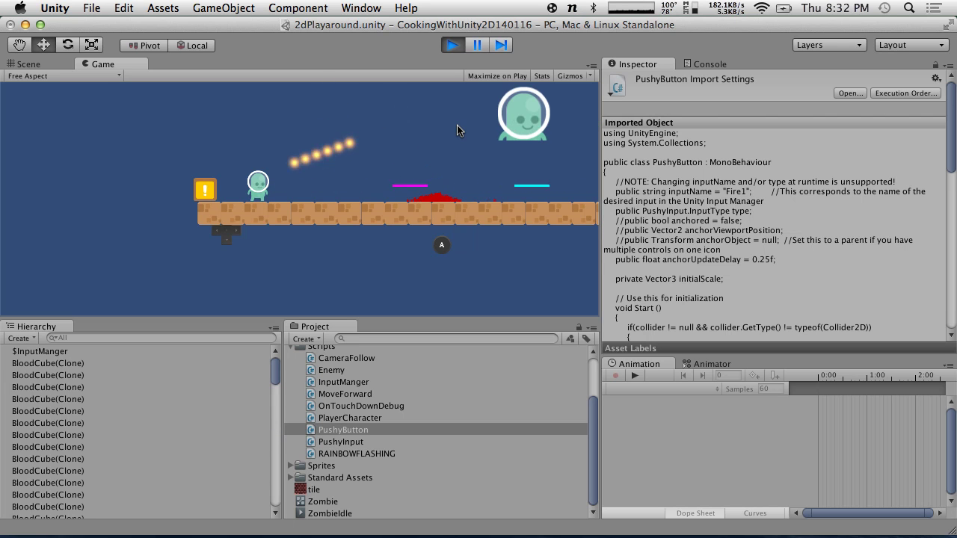
left_click(442, 247)
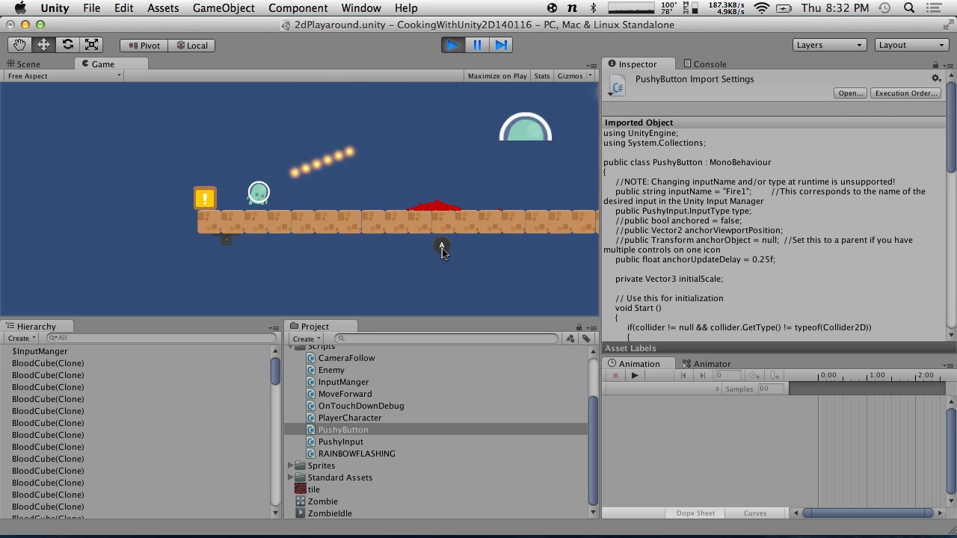
left_click(442, 248)
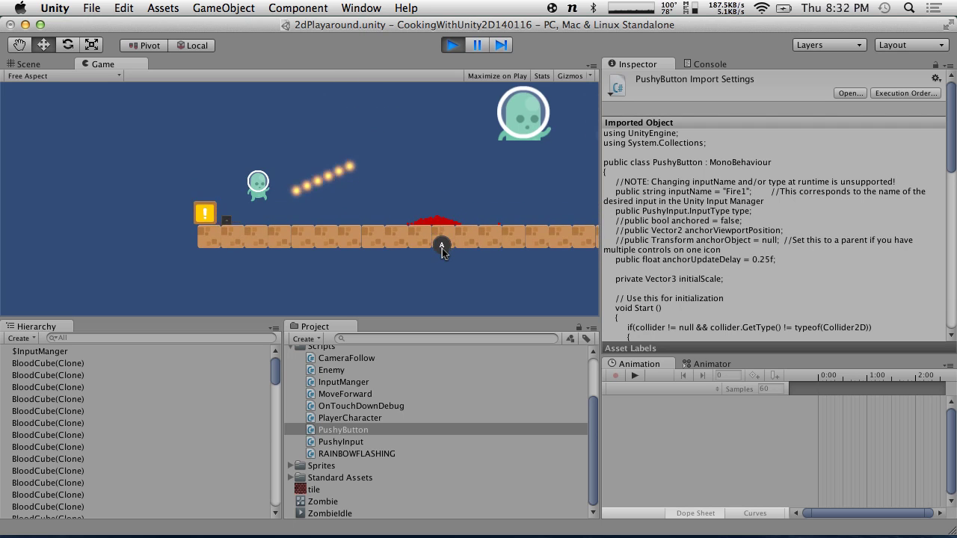
left_click(442, 248)
key("d")
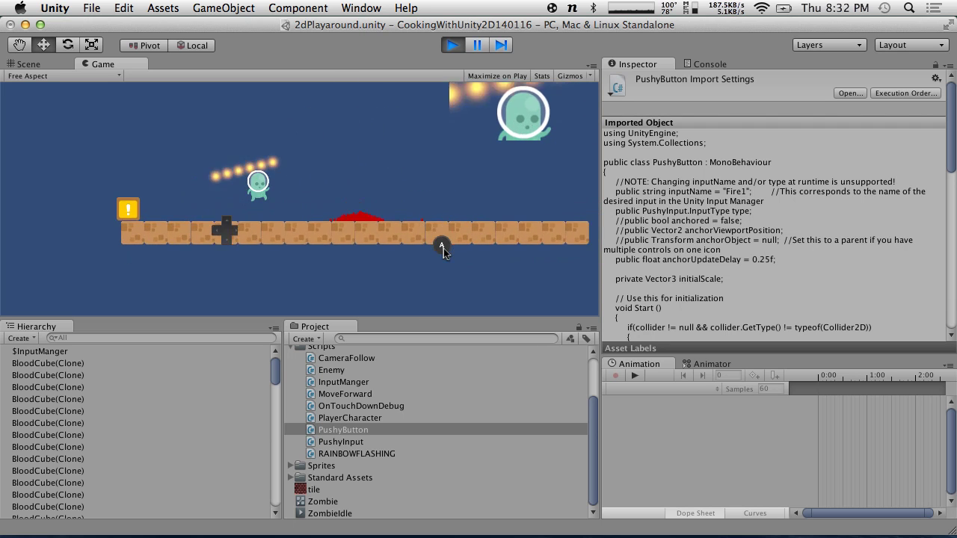
left_click(443, 248)
left_click(443, 248)
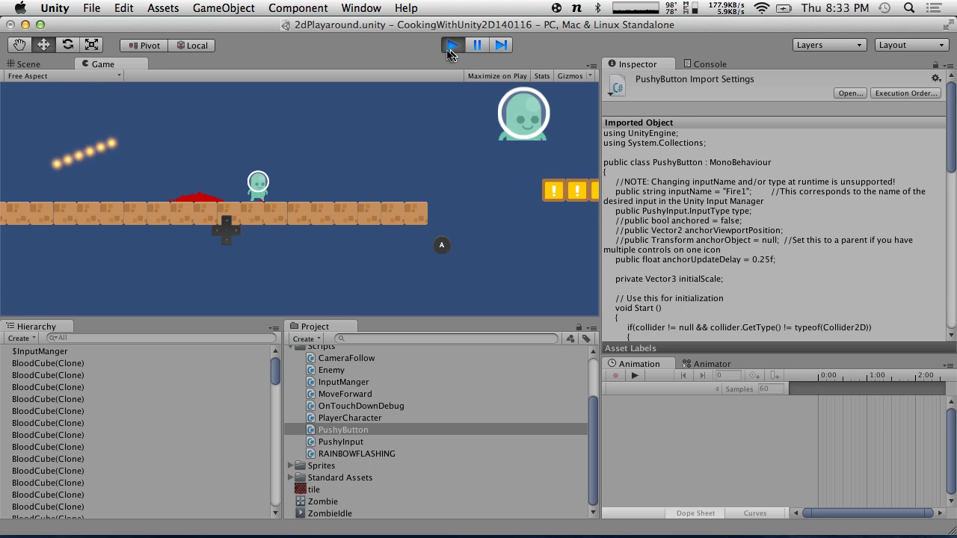
left_click(452, 45)
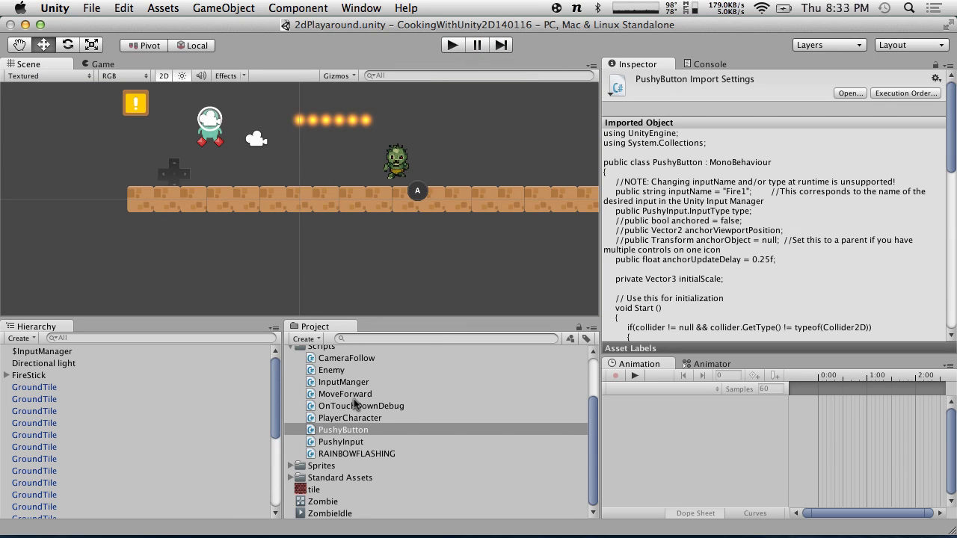
- Open the InputManger script in MonoDevelop and review how its Update method handles touch and mouse input
left_click(316, 381)
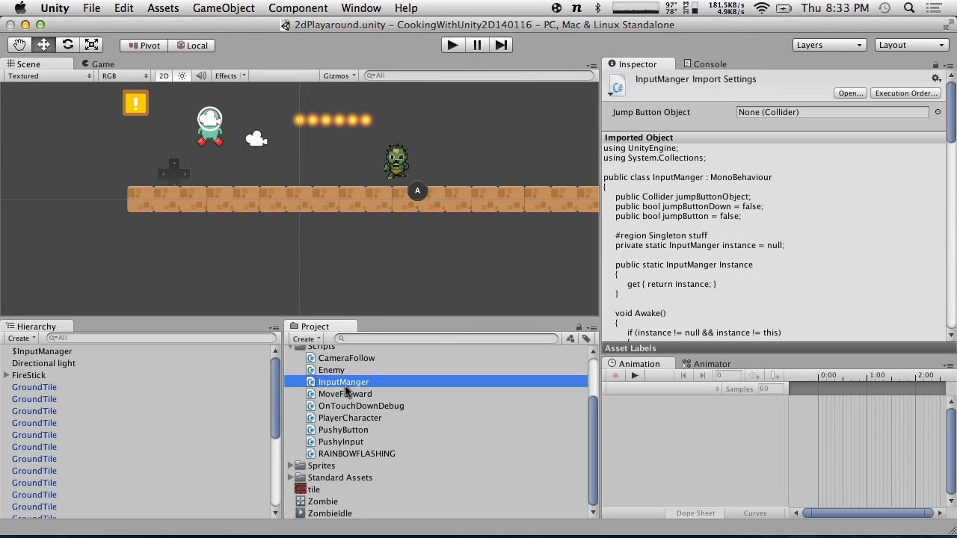
double_click(345, 382)
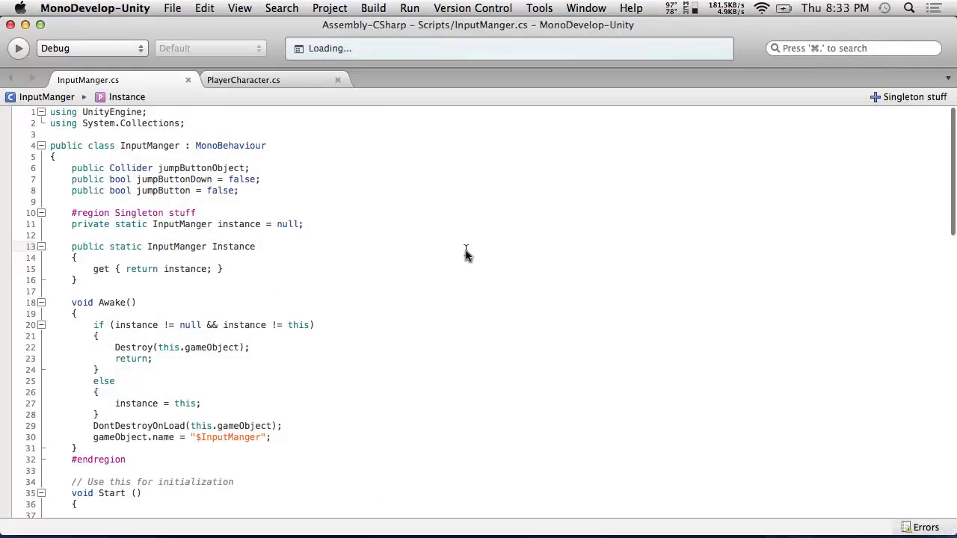
scroll(360, 270, "down", 11)
scroll(359, 270, "up", 9)
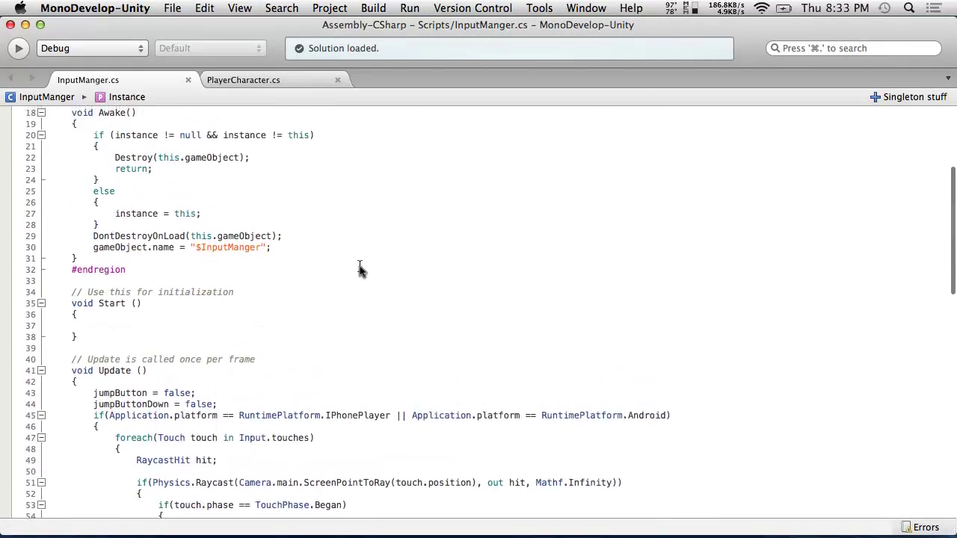
scroll(360, 269, "down", 7)
scroll(359, 269, "down", 10)
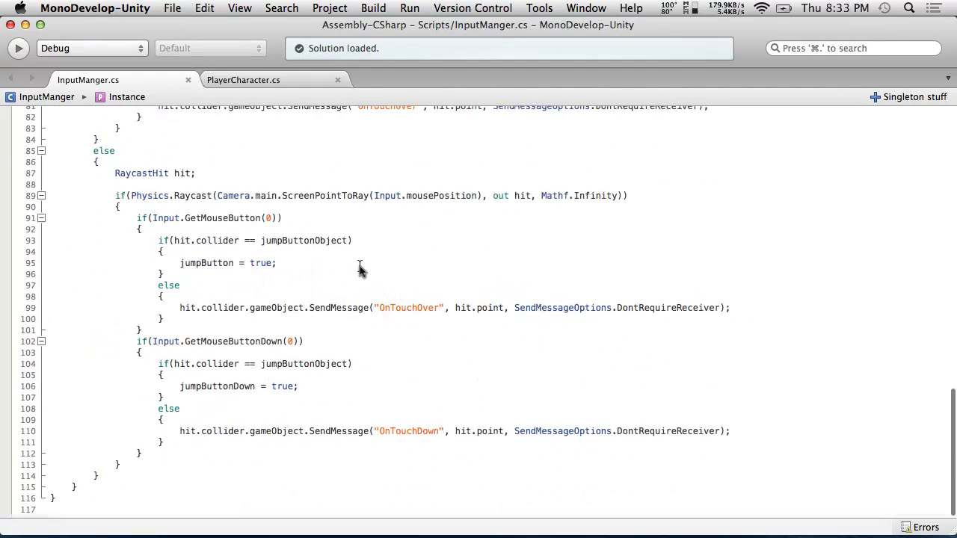
scroll(359, 270, "up", 10)
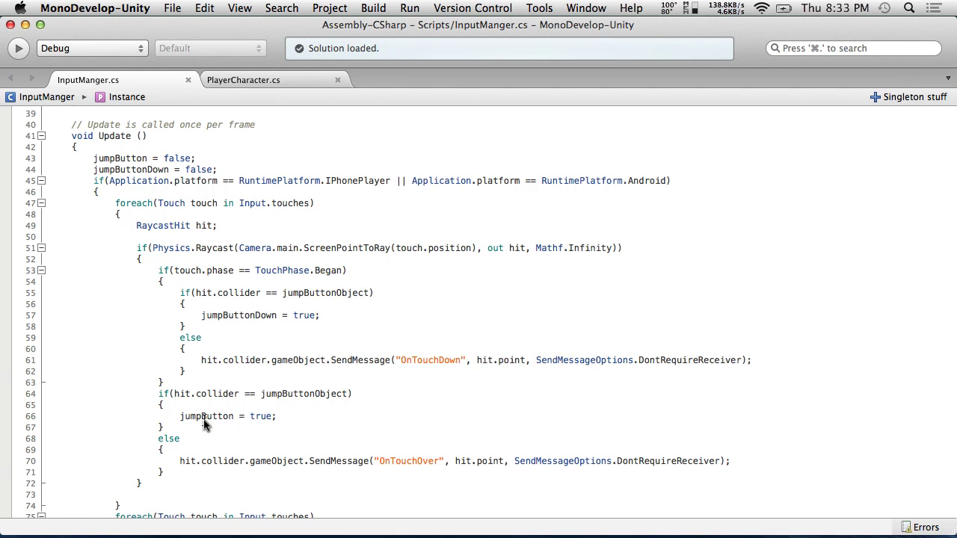
scroll(203, 423, "down", 3)
scroll(230, 320, "up", 15)
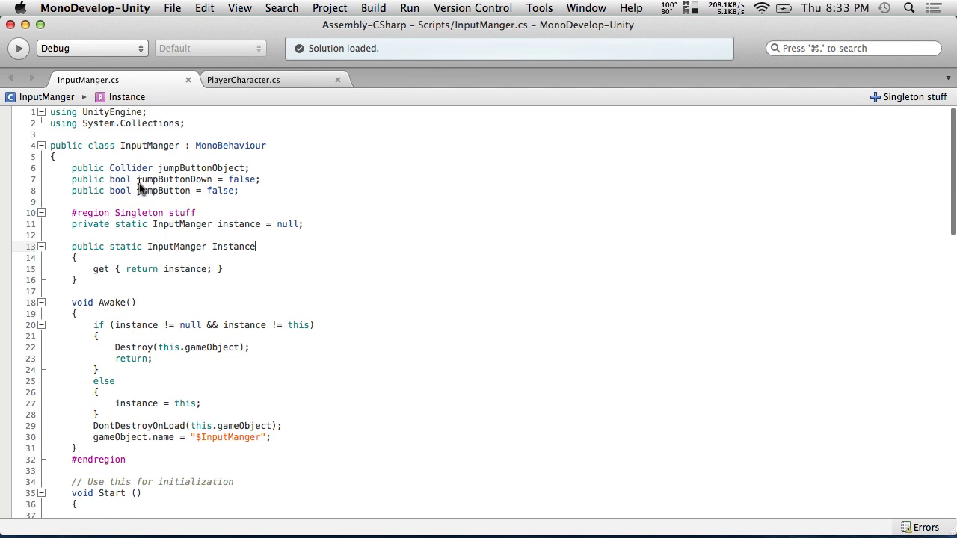
- Compare InputManger's jump button variables with its touch handling and the OnTouchDown SendMessage call
scroll(138, 186, "down", 15)
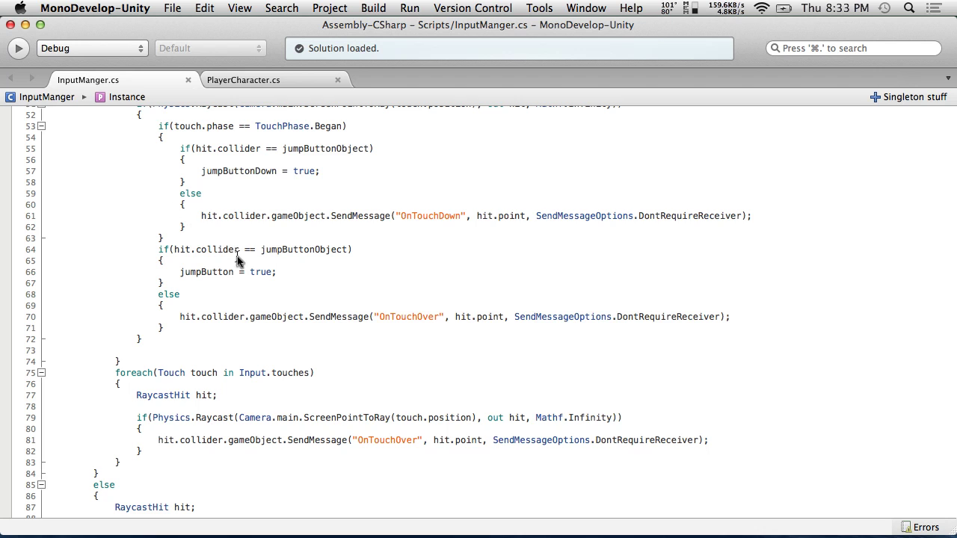
scroll(238, 259, "up", 15)
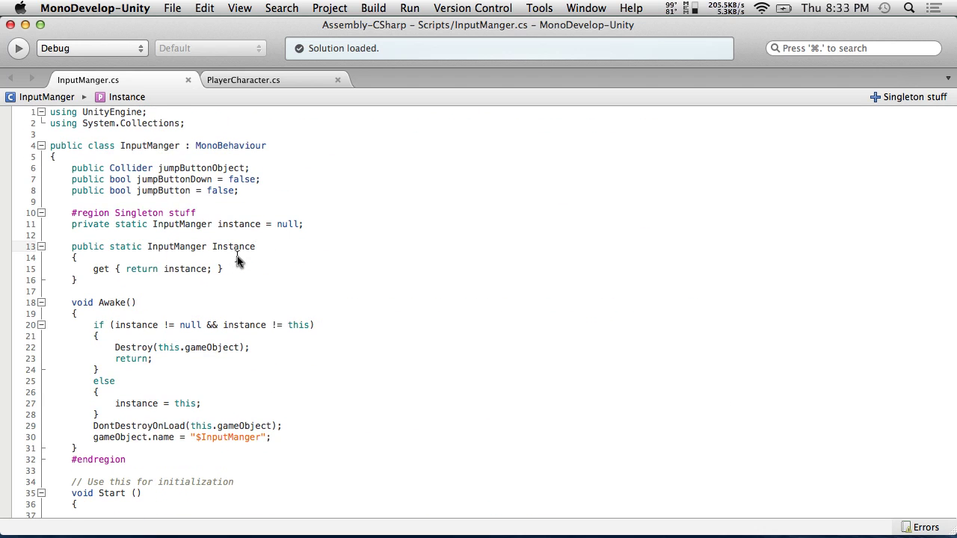
scroll(237, 260, "down", 20)
scroll(237, 259, "up", 8)
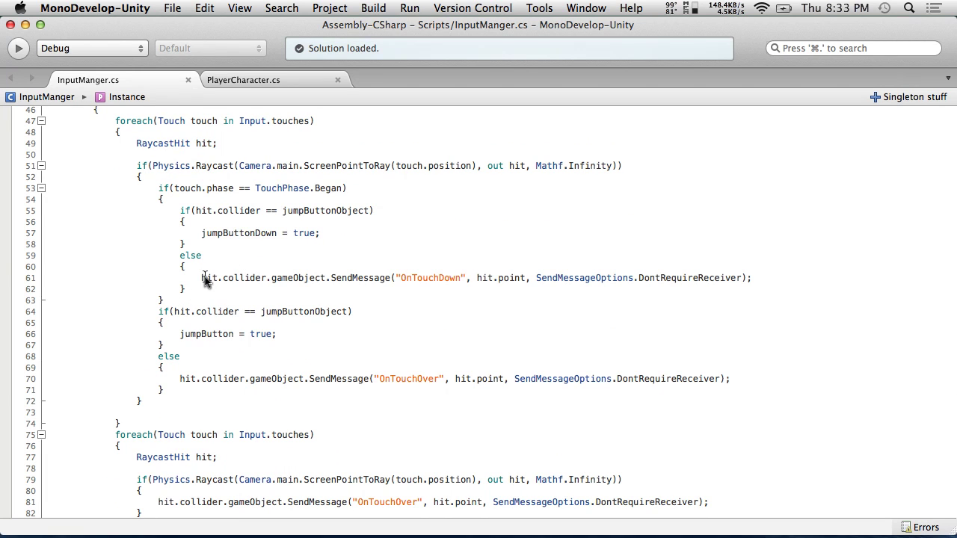
left_click_drag(201, 277, 306, 287)
left_click(307, 284)
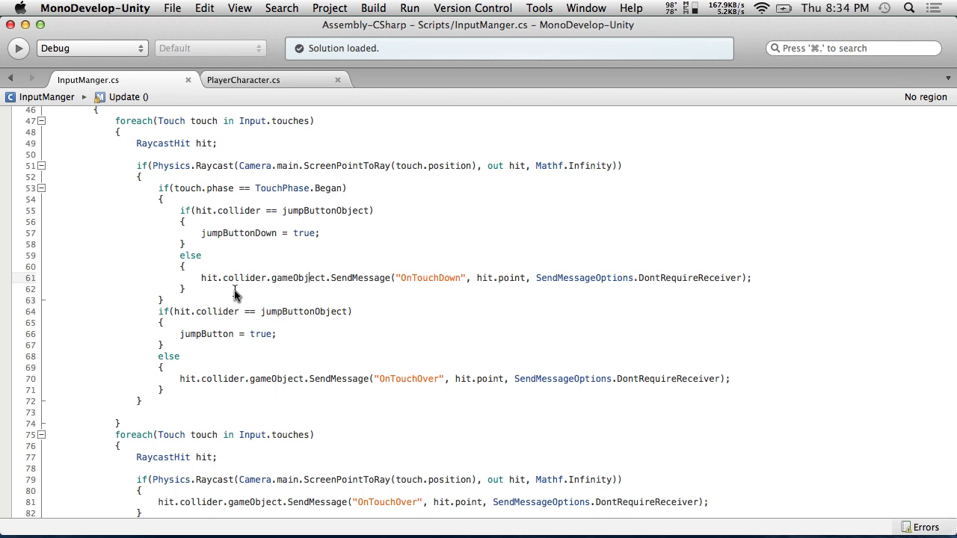
- Open the PushyInput script from Unity's Scripts folder and examine its button query methods and mouse-driven virtual button code
key("ctrl+Left")
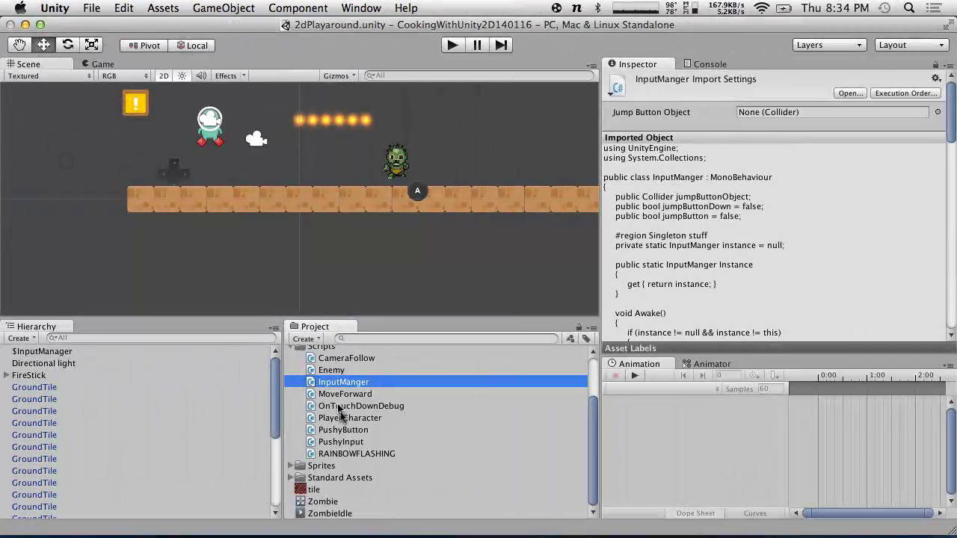
double_click(348, 442)
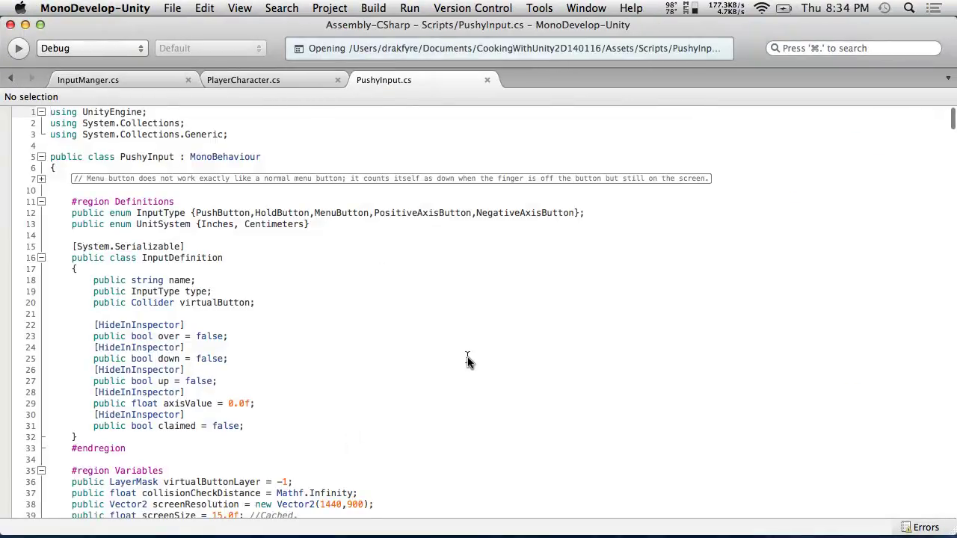
scroll(459, 303, "down", 20)
scroll(468, 356, "down", 20)
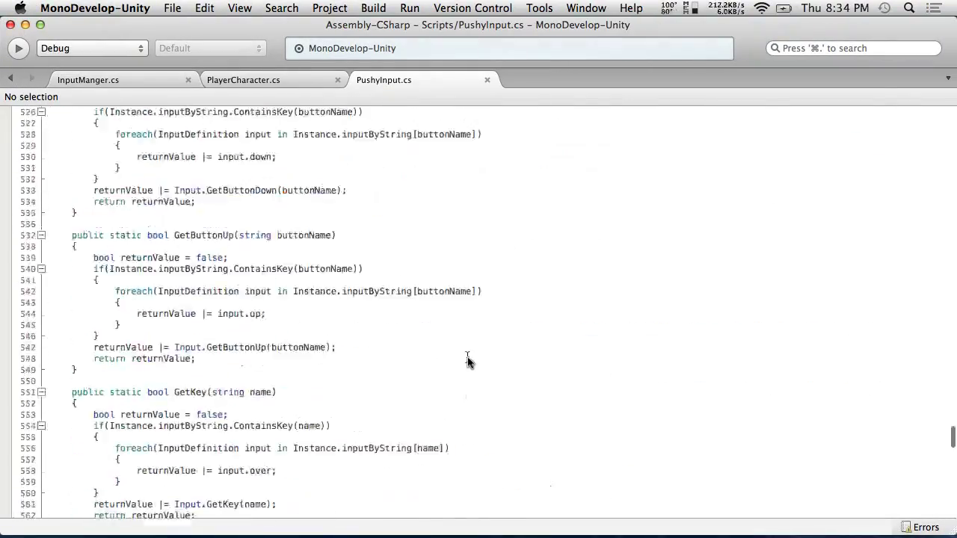
scroll(468, 356, "up", 20)
scroll(468, 361, "up", 15)
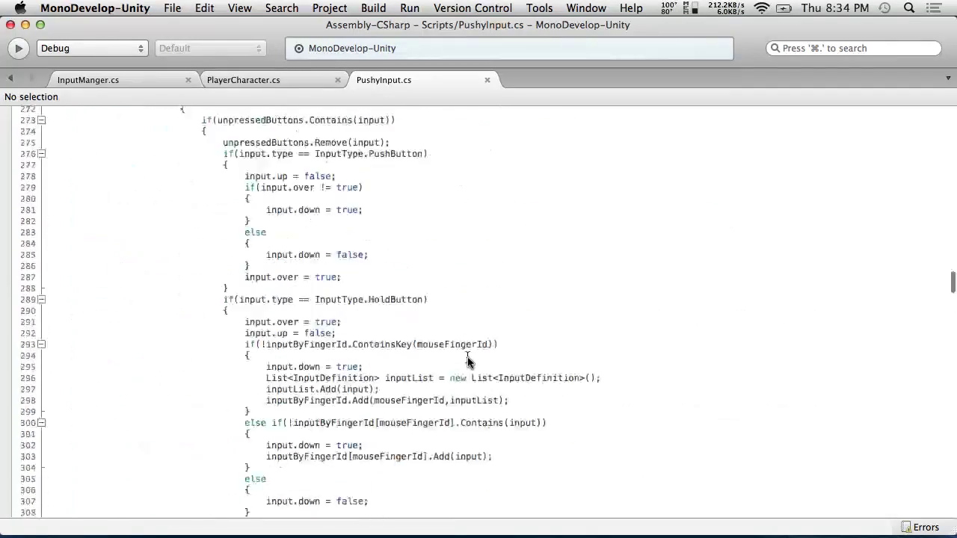
scroll(468, 362, "down", 3)
scroll(467, 361, "up", 5)
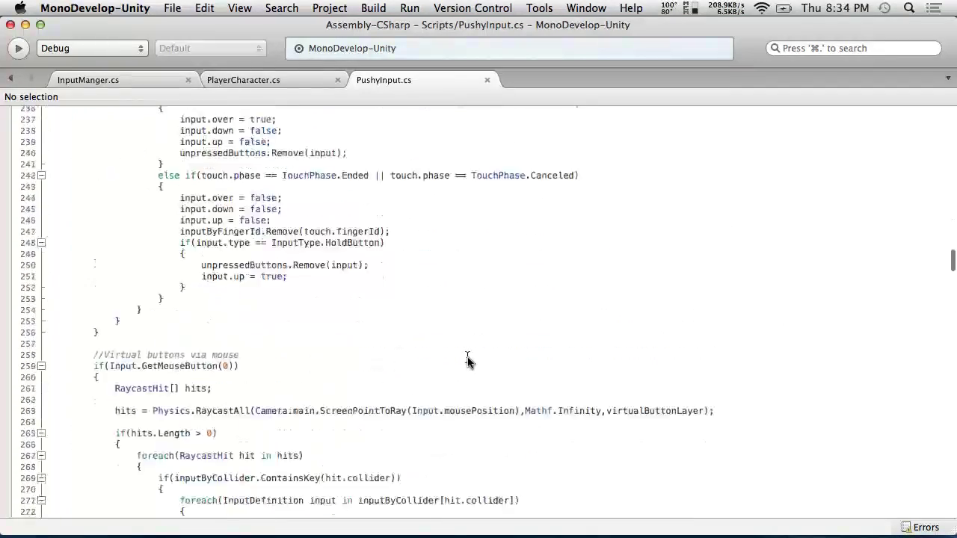
scroll(468, 362, "down", 12)
scroll(468, 362, "down", 17)
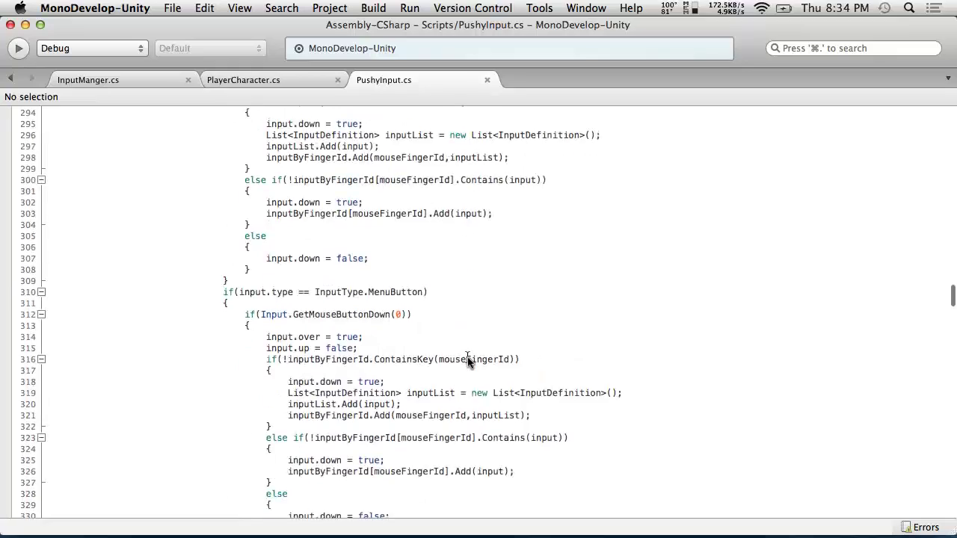
scroll(468, 361, "down", 2)
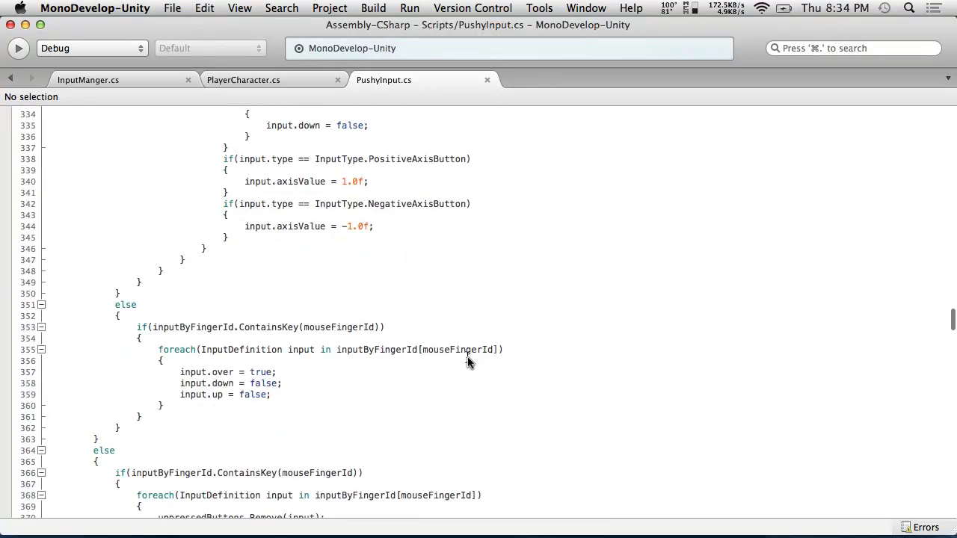
- Review PushyInput's touch-driven virtual button code, Initialize method, AddVirtualButton and RemoveVirtualButton methods, and input type definitions
scroll(468, 362, "up", 20)
scroll(468, 362, "up", 20)
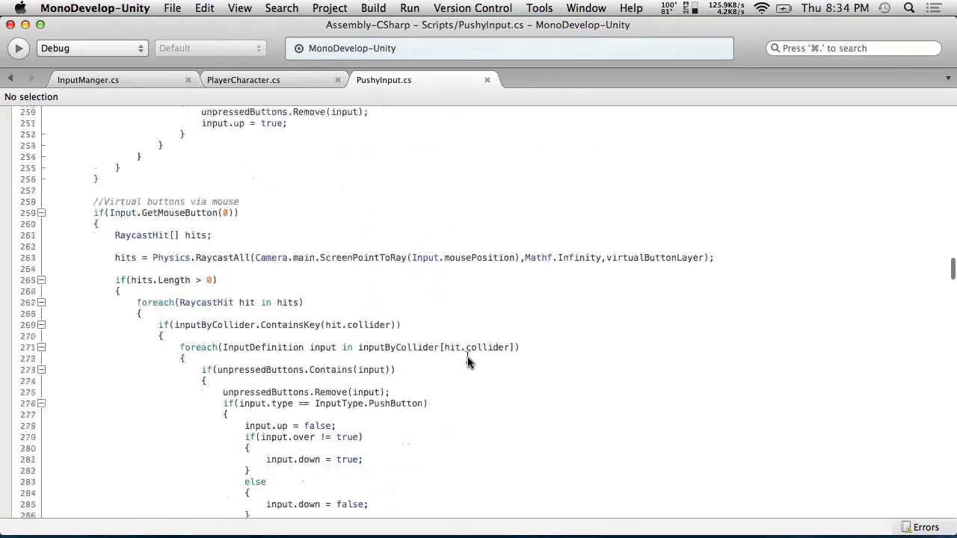
scroll(468, 362, "up", 20)
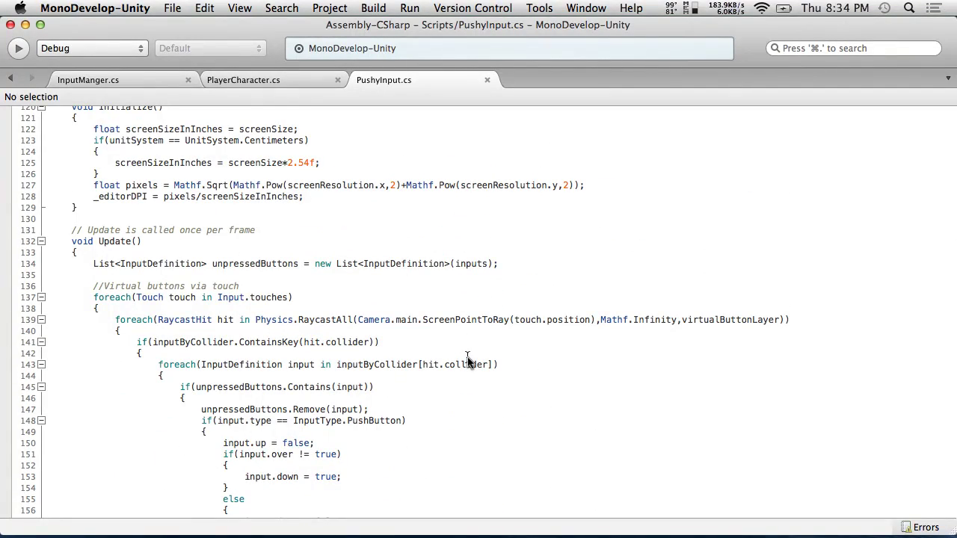
scroll(468, 362, "up", 11)
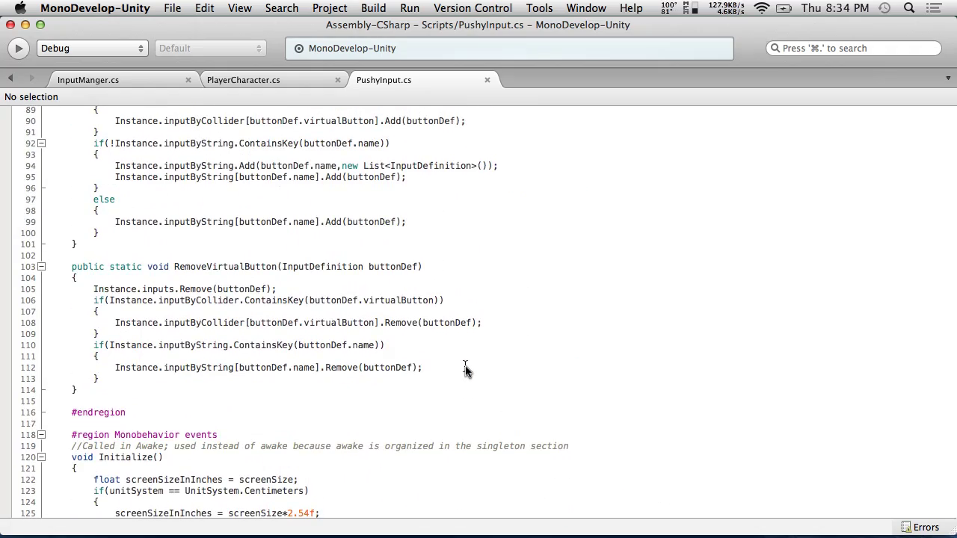
scroll(465, 370, "up", 16)
scroll(465, 370, "down", 17)
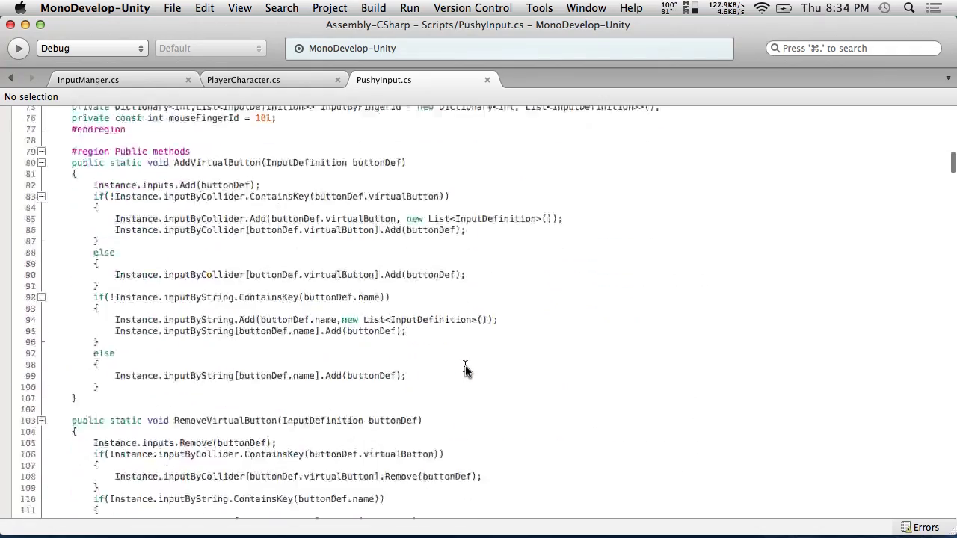
scroll(465, 370, "down", 4)
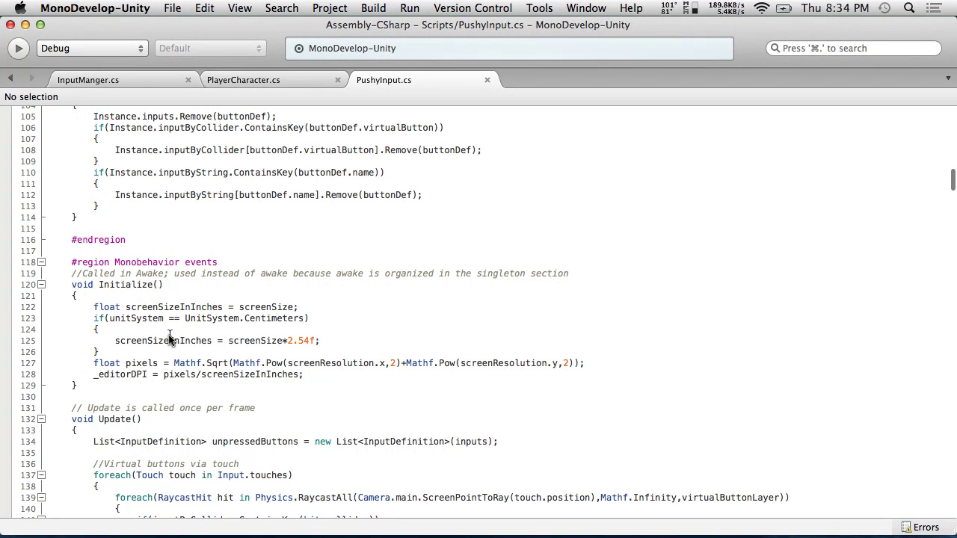
mouse_move(169, 339)
scroll(464, 270, "up", 10)
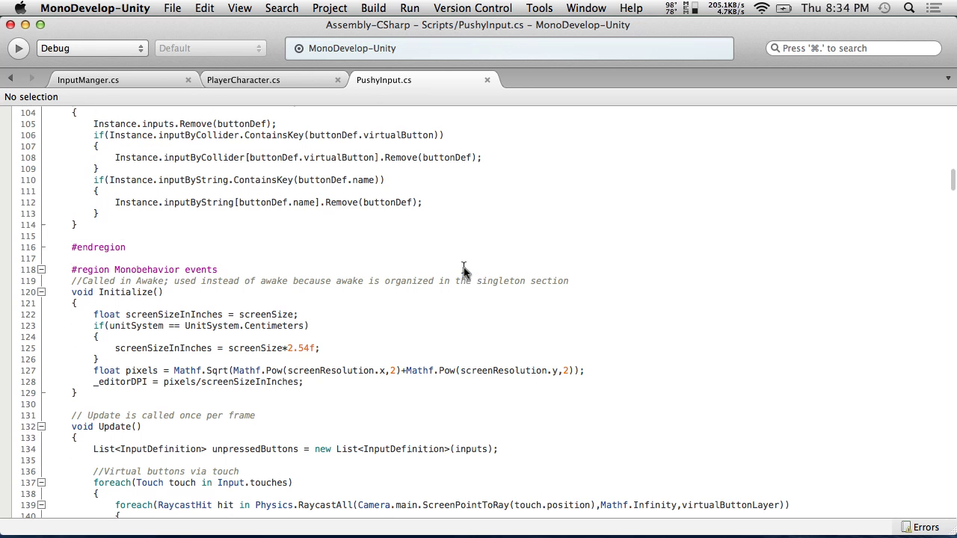
scroll(464, 271, "up", 7)
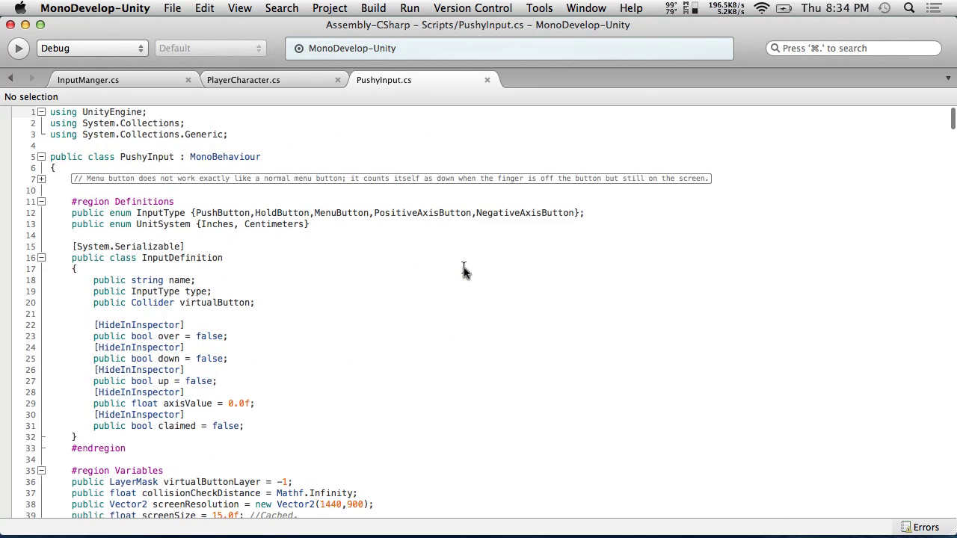
key("ctrl+Left")
left_click(257, 85)
left_click(382, 80)
scroll(397, 209, "down", 10)
- Open the PushyButton script from Unity's Scripts folder and read its inputName and type variables and Start method
key("super+Tab")
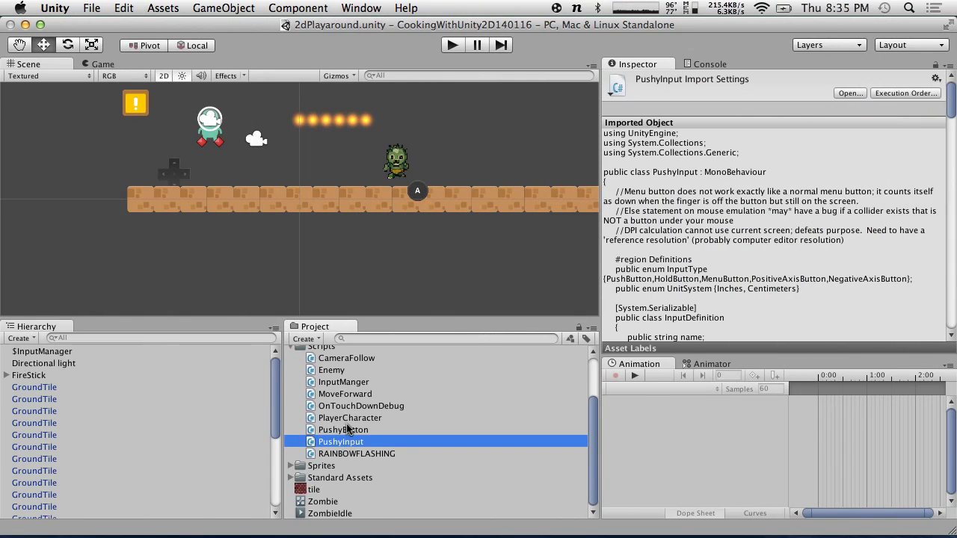
double_click(342, 430)
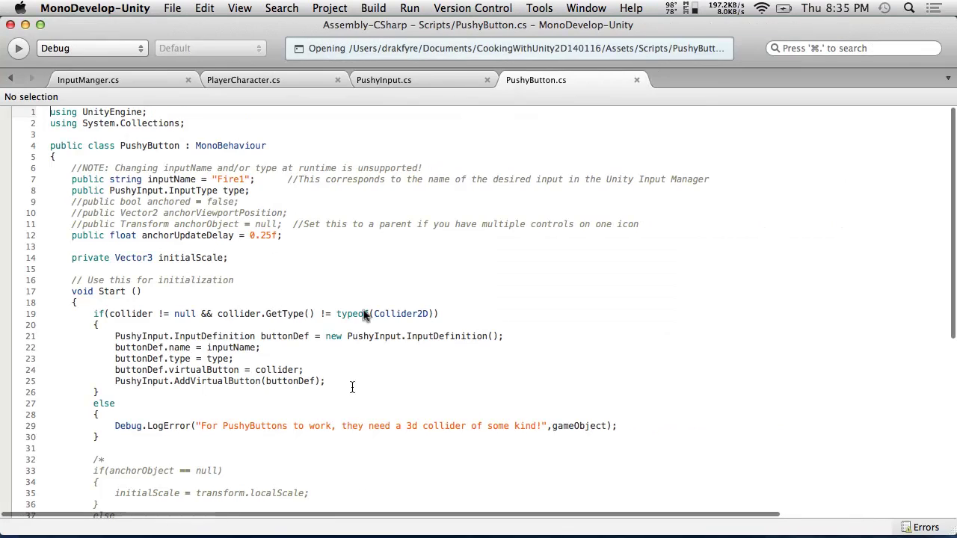
scroll(582, 247, "down", 9)
scroll(582, 246, "up", 9)
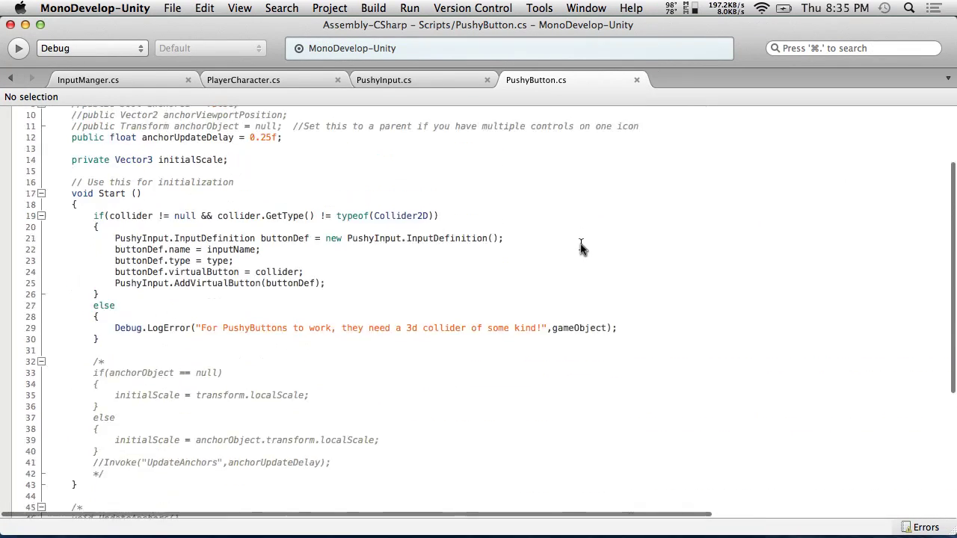
scroll(581, 272, "up", 1)
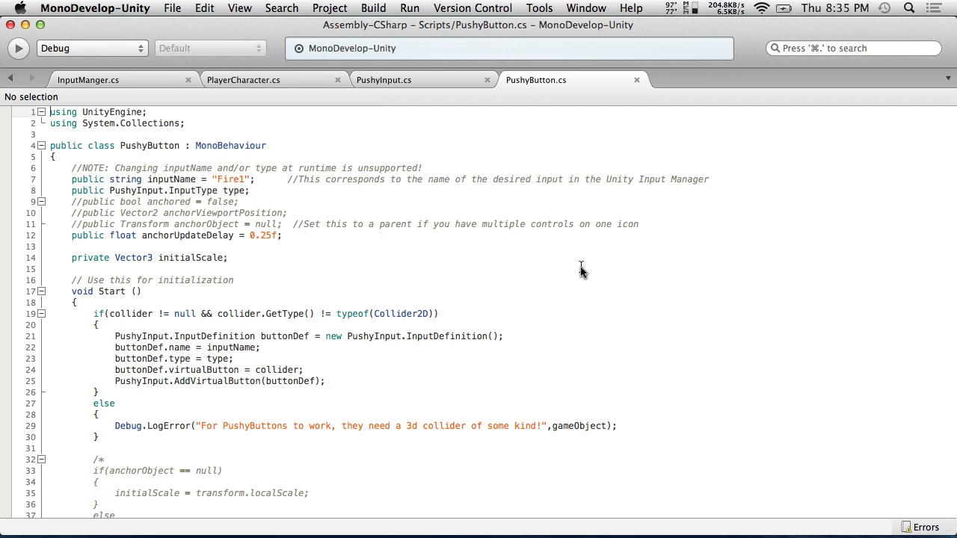
- Review PlayerCharacter's movement and jump logic, highlighting the Input.GetButtonDown and InputManger.Instance.jumpButtonDown parts of the jump condition
key("super+Tab")
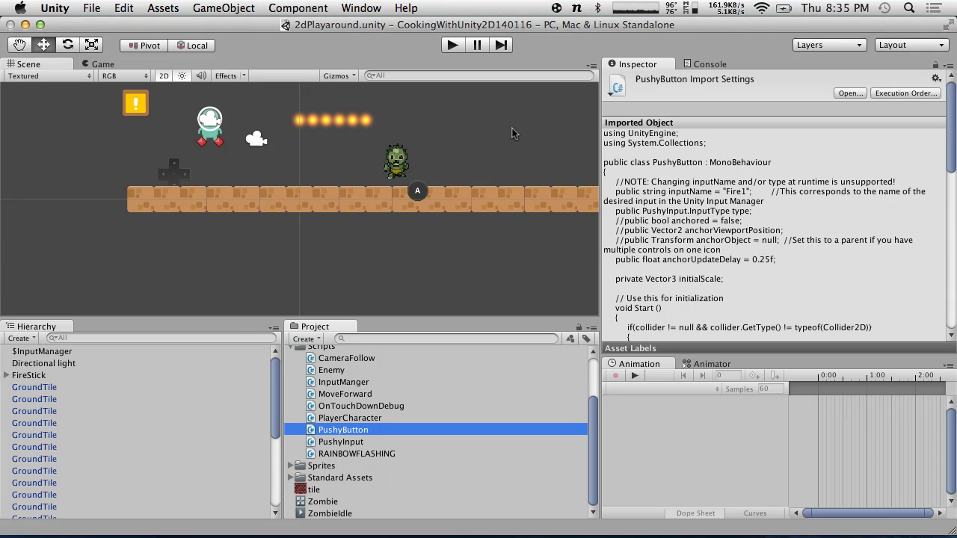
key("ctrl+Right")
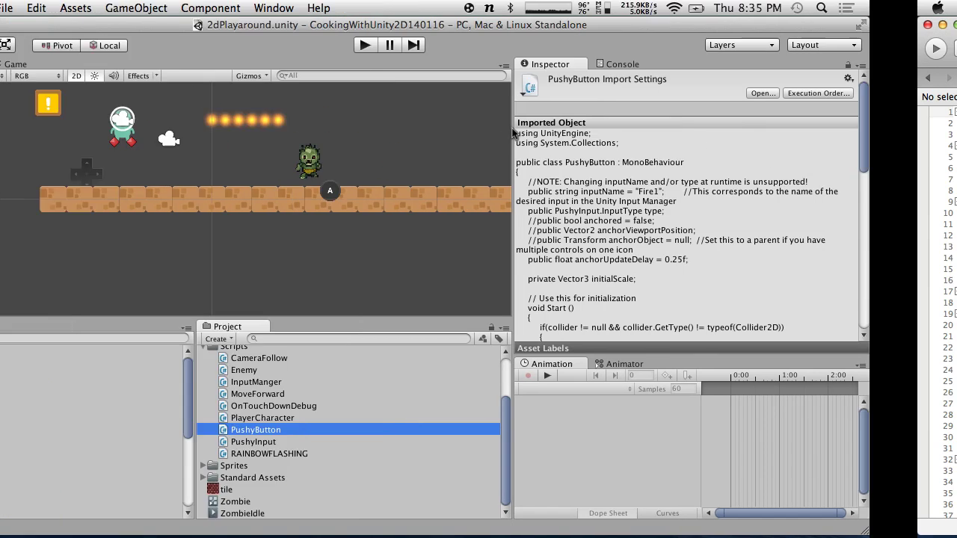
left_click(281, 83)
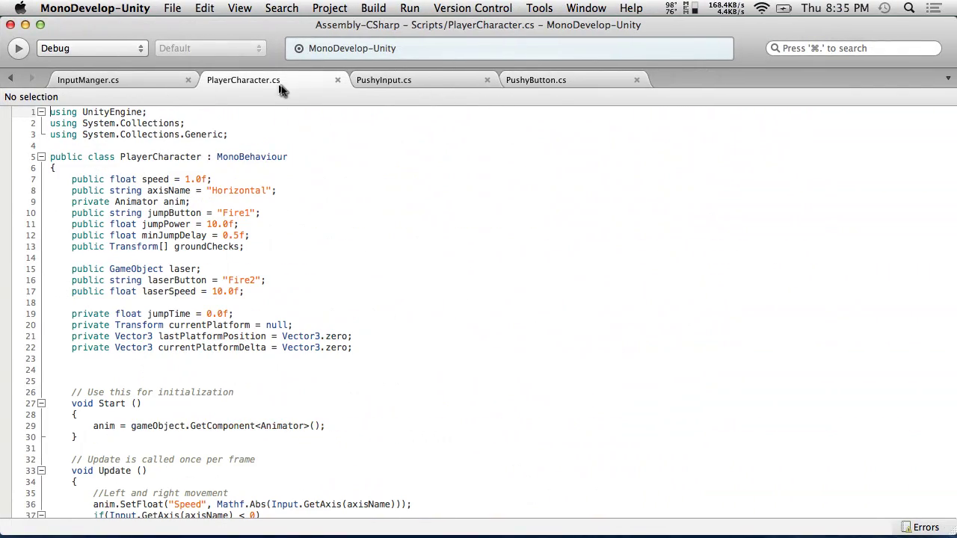
scroll(538, 251, "down", 5)
scroll(538, 250, "down", 4)
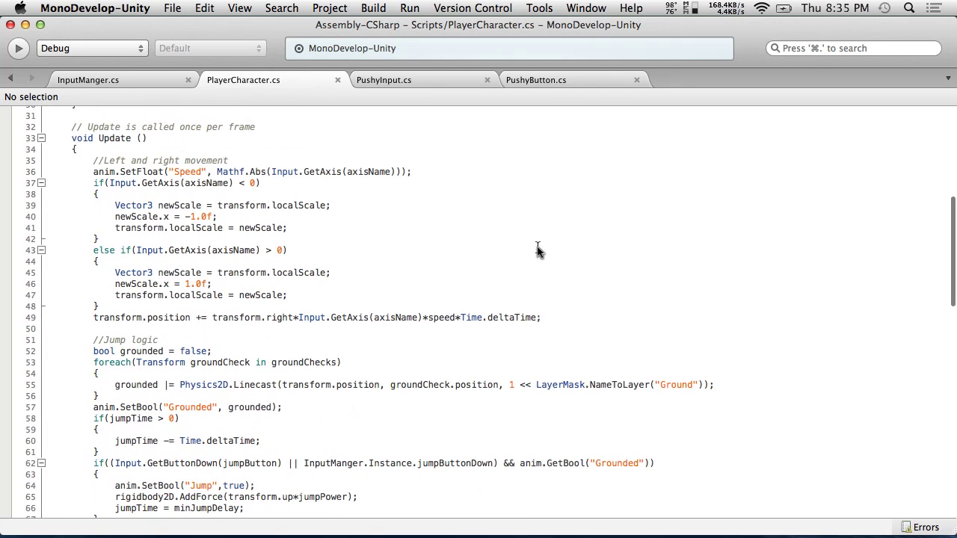
scroll(538, 251, "down", 3)
scroll(538, 250, "up", 4)
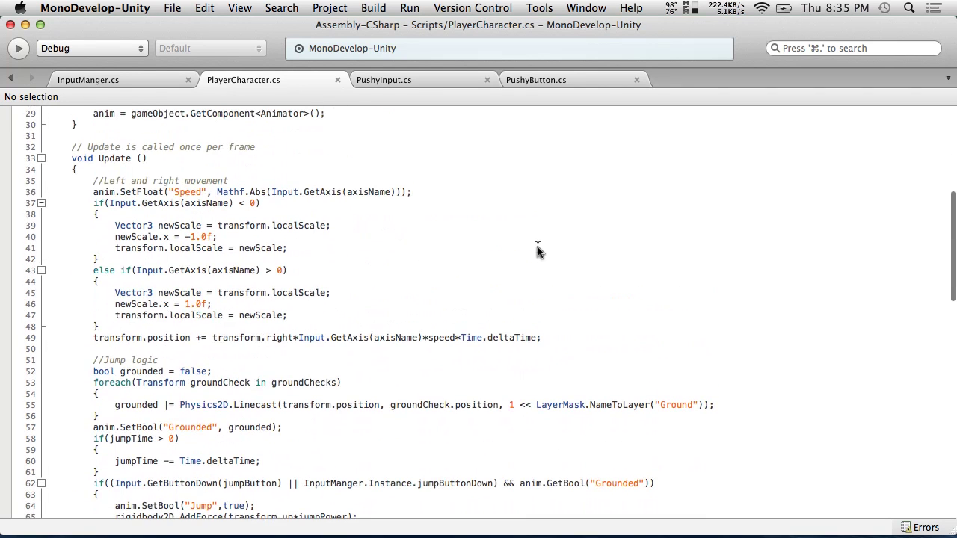
scroll(538, 251, "down", 1)
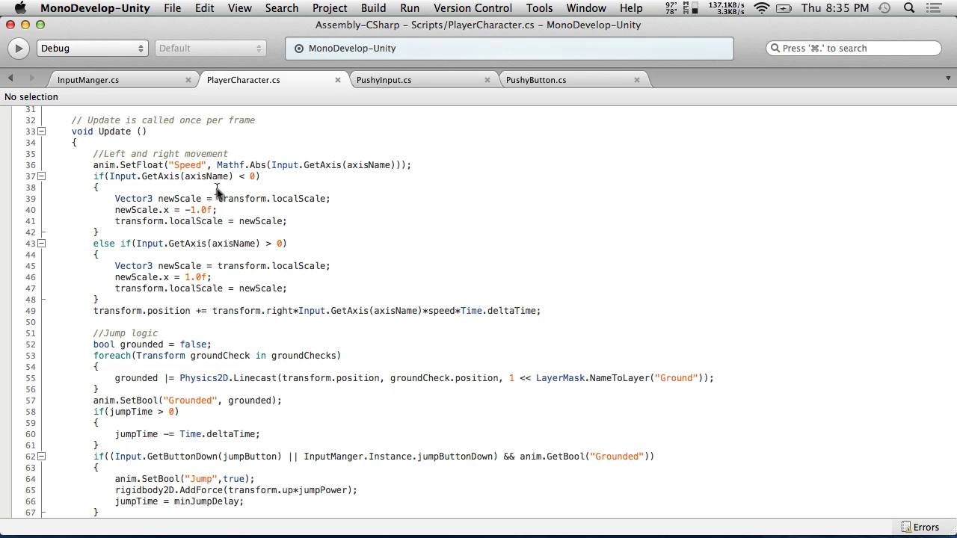
scroll(282, 228, "down", 5)
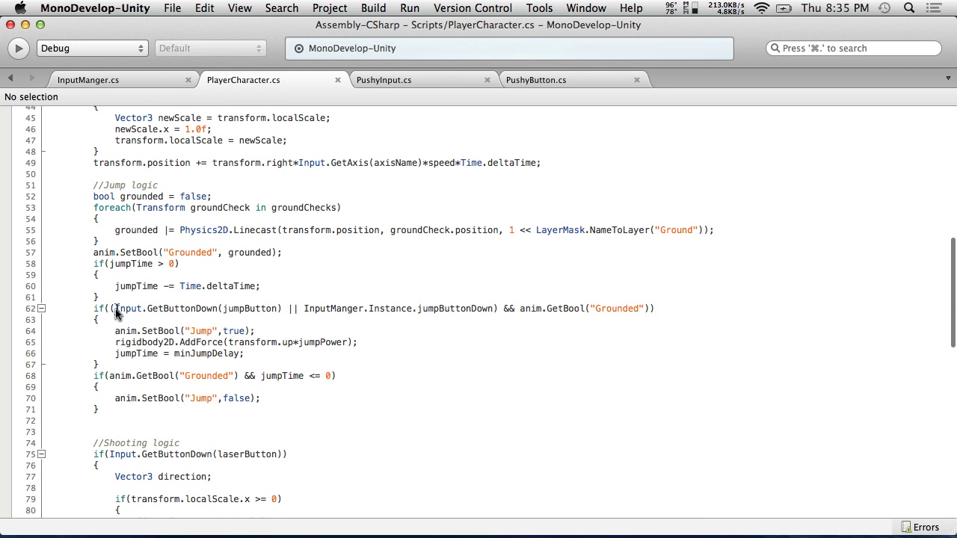
left_click_drag(115, 308, 270, 310)
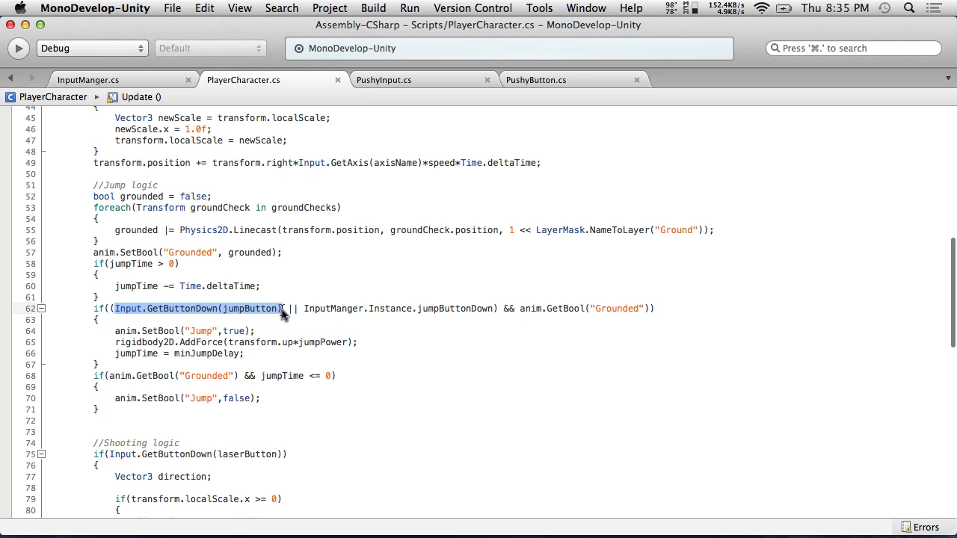
left_click(307, 308)
left_click_drag(305, 308, 446, 311)
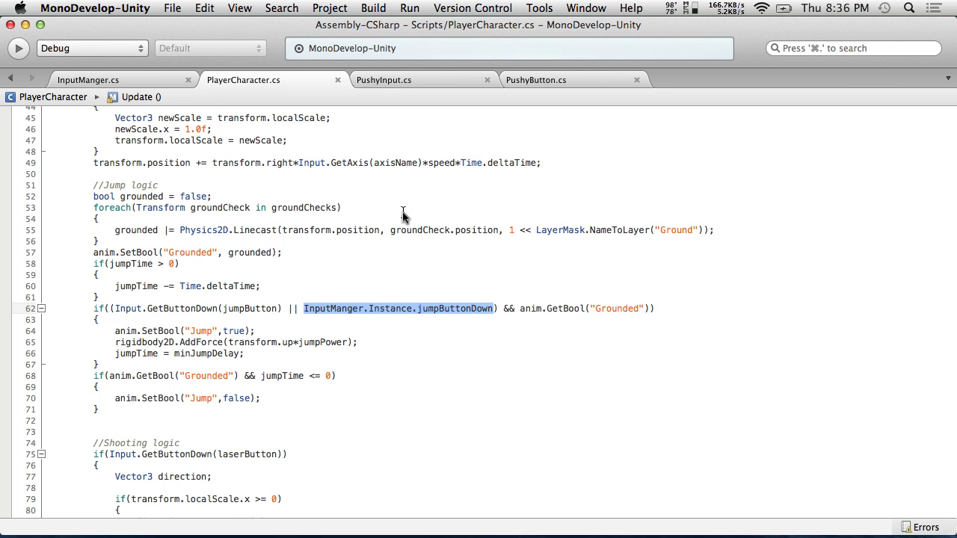
- Switch to Unity, play-test jumping with the on-screen A button, and stop the game
key("super+Tab")
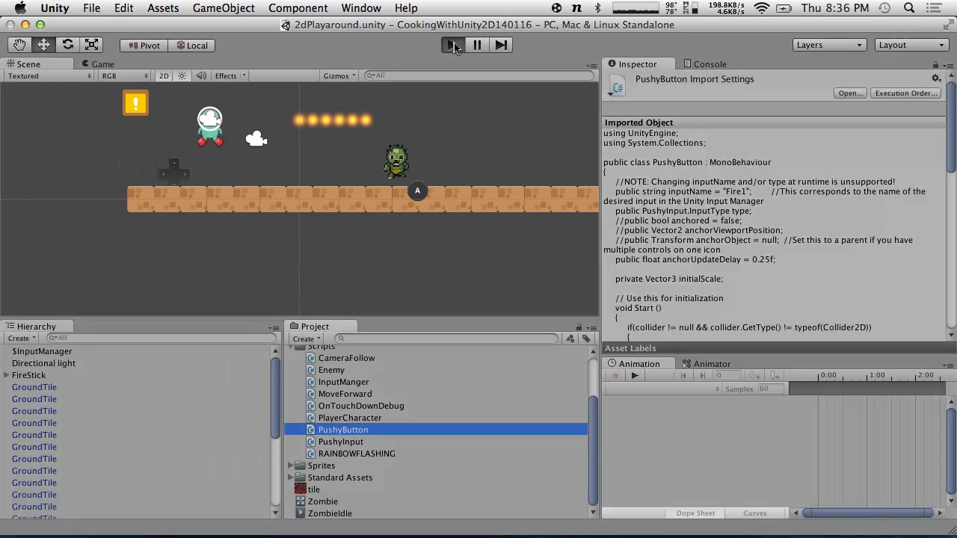
left_click(453, 46)
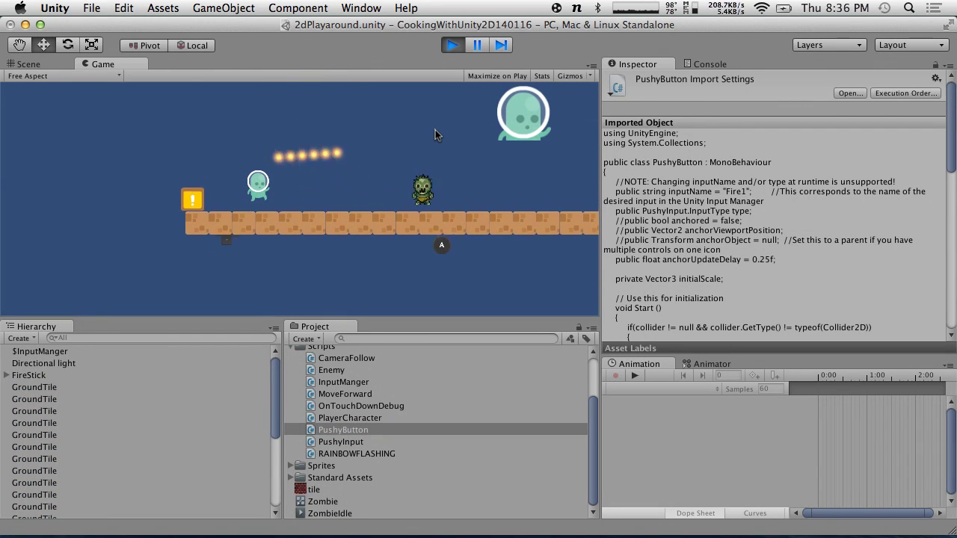
left_click(444, 246)
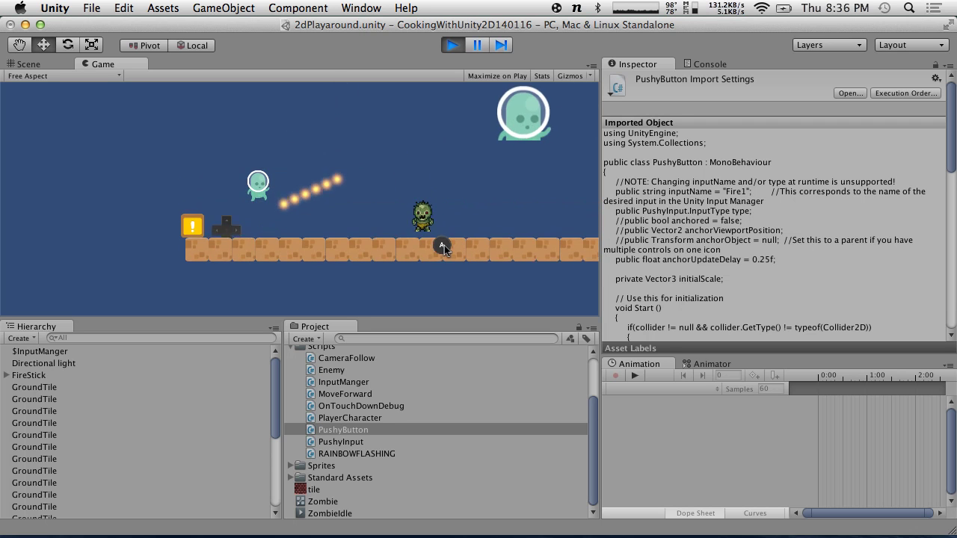
left_click(444, 245)
left_click(444, 245)
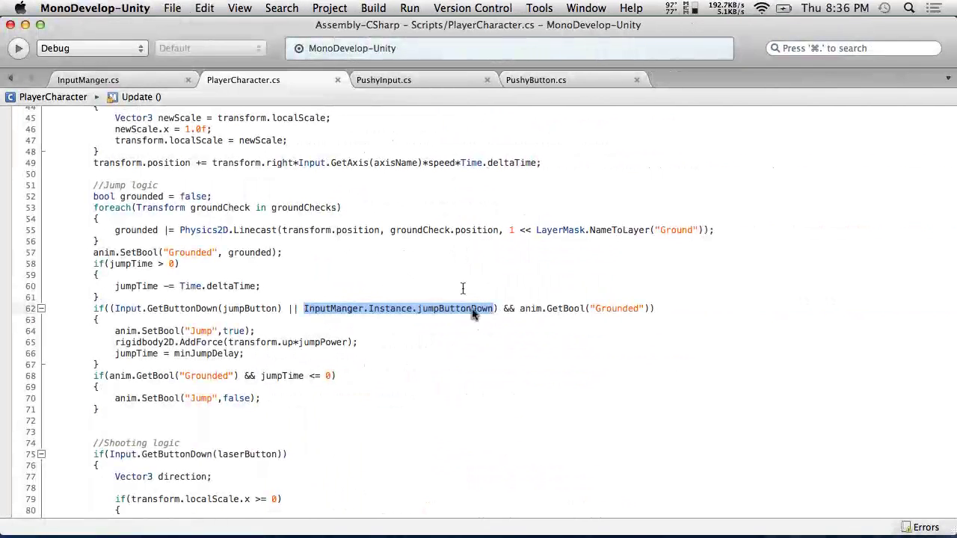
- Remove "|| InputManger.Instance.jumpButtonDown" from the jump condition in PlayerCharacter's Update method and save the script
left_click(486, 316)
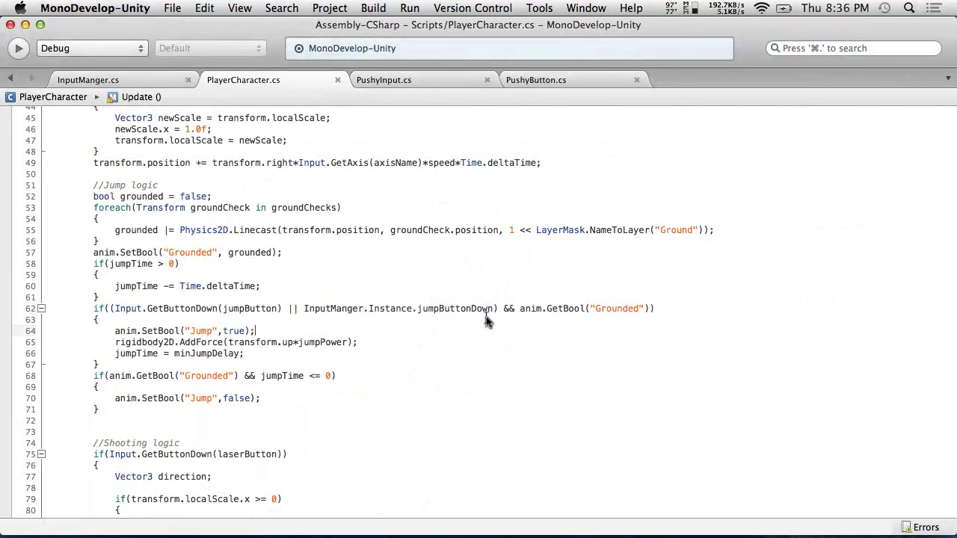
left_click_drag(495, 308, 308, 309)
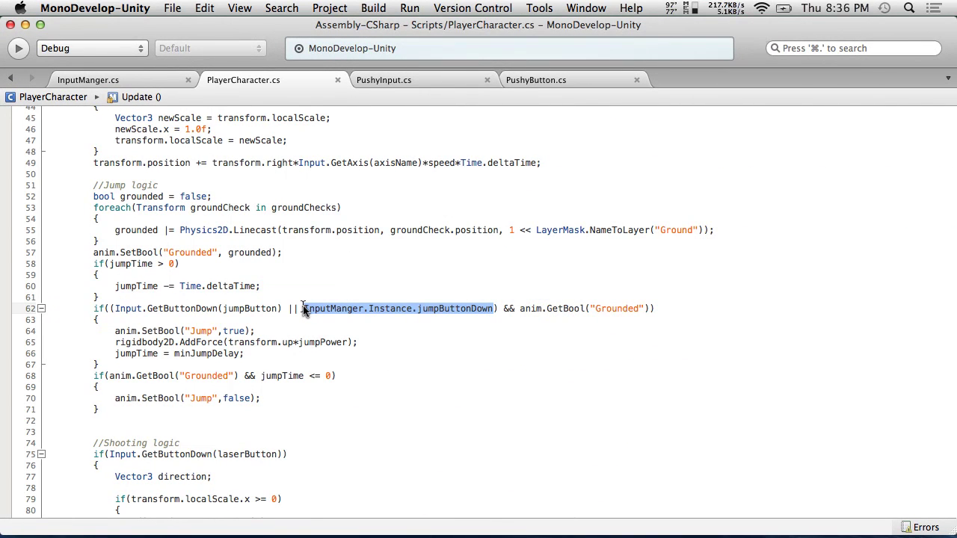
key("BackSpace")
key("BackSpace")
key("BackSpace")
key("BackSpace")
key("BackSpace")
left_click(172, 7)
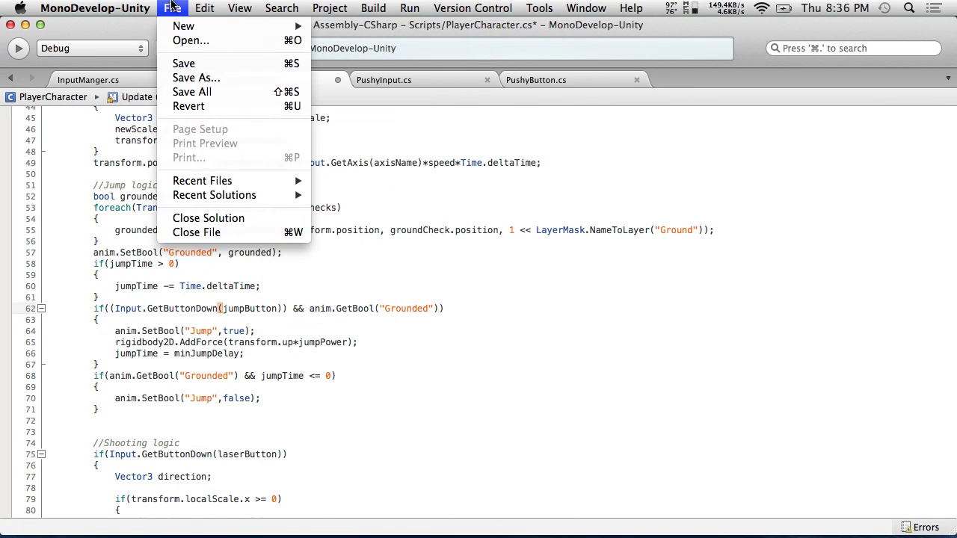
left_click(180, 60)
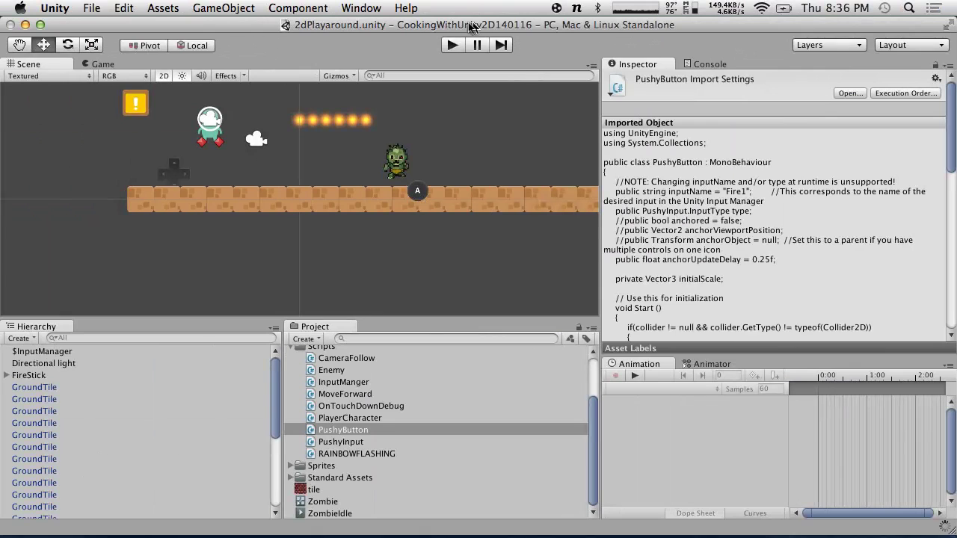
- Play-test the scene with the edited jump condition, stop the game, and take another look at the PushyButton script
left_click(451, 45)
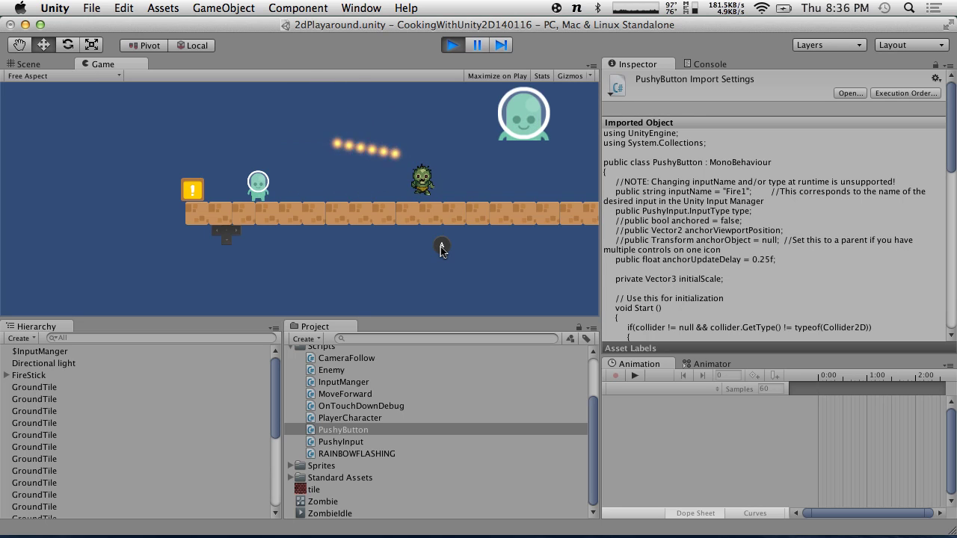
left_click(451, 45)
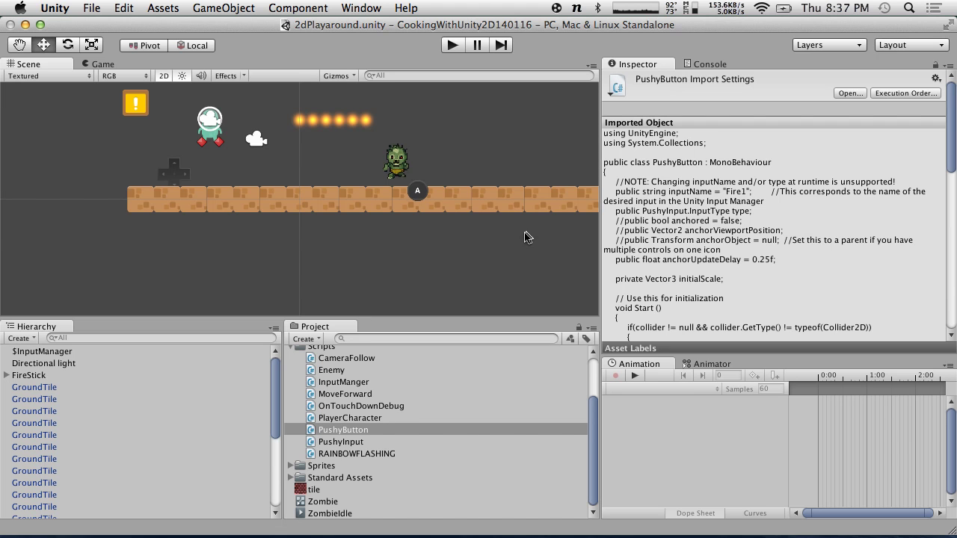
double_click(346, 430)
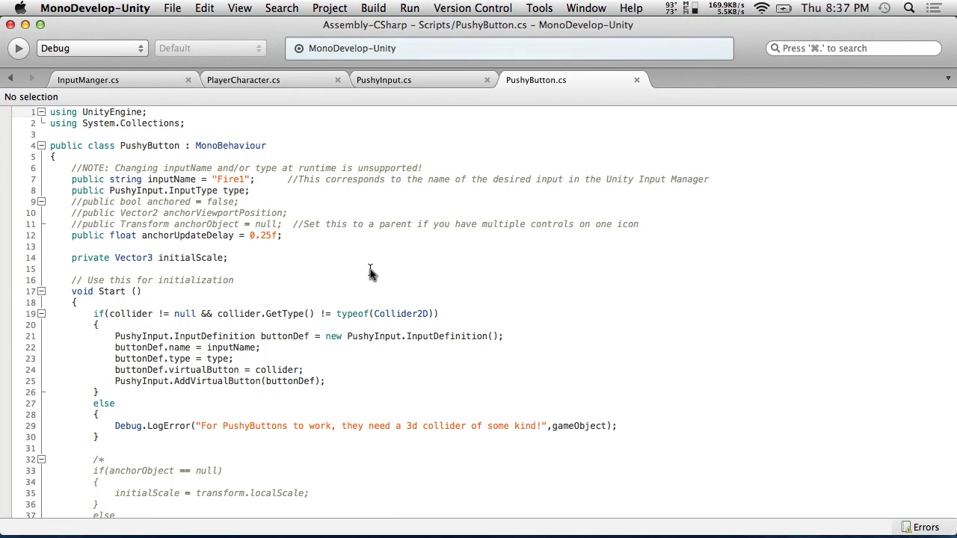
key("ctrl+Left")
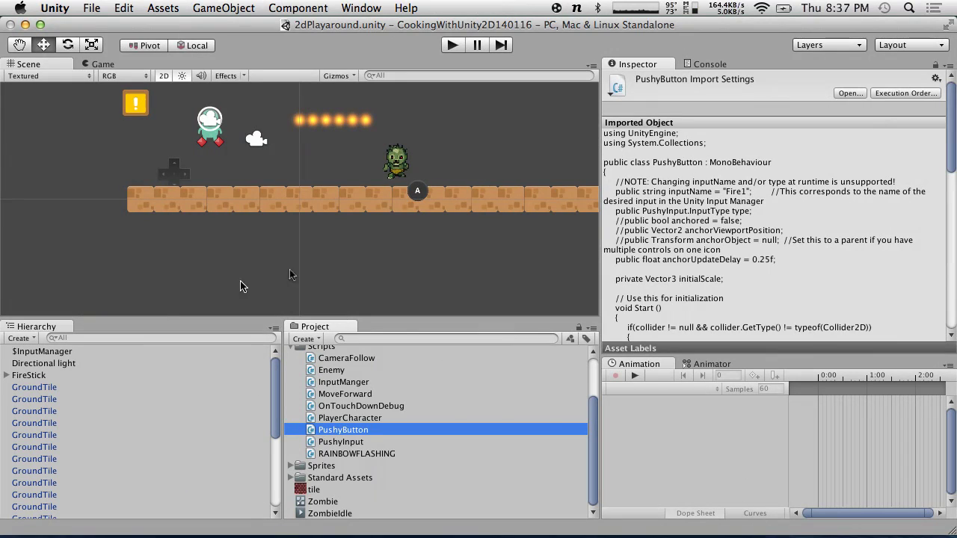
- Inspect the Input Manger component on $InputManager, and the On Touch Down Debug script and Box Collider on JumpButton
left_click(45, 352)
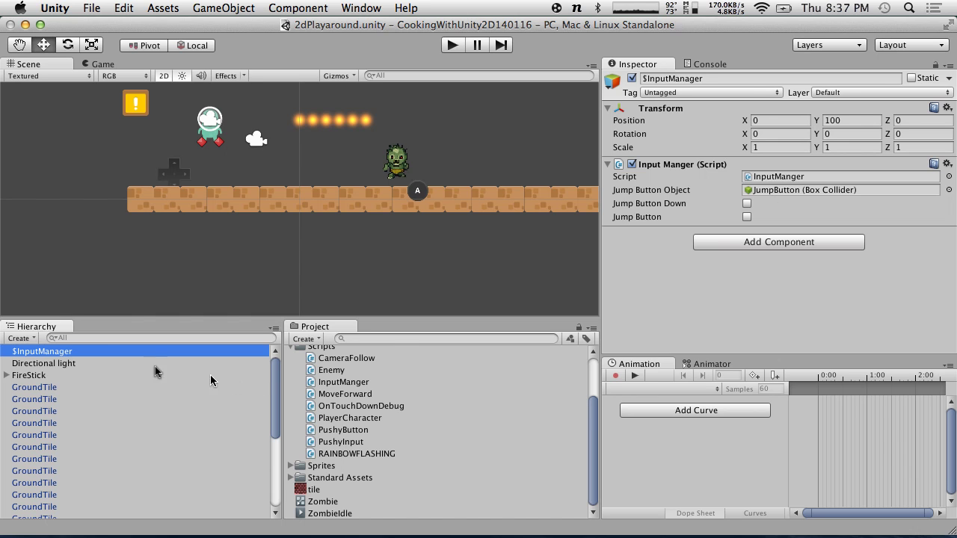
left_click(90, 363)
left_click(79, 353)
left_click(419, 193)
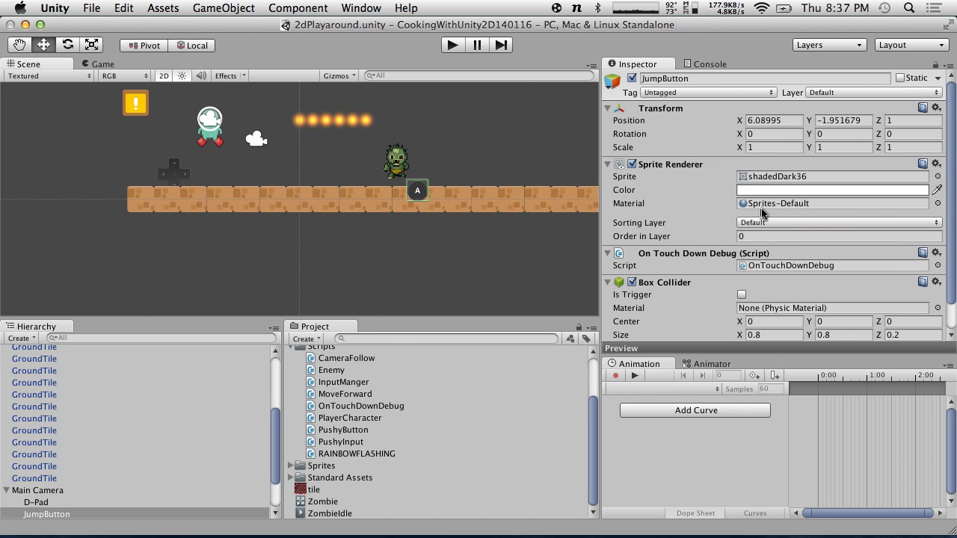
scroll(761, 208, "down", 2)
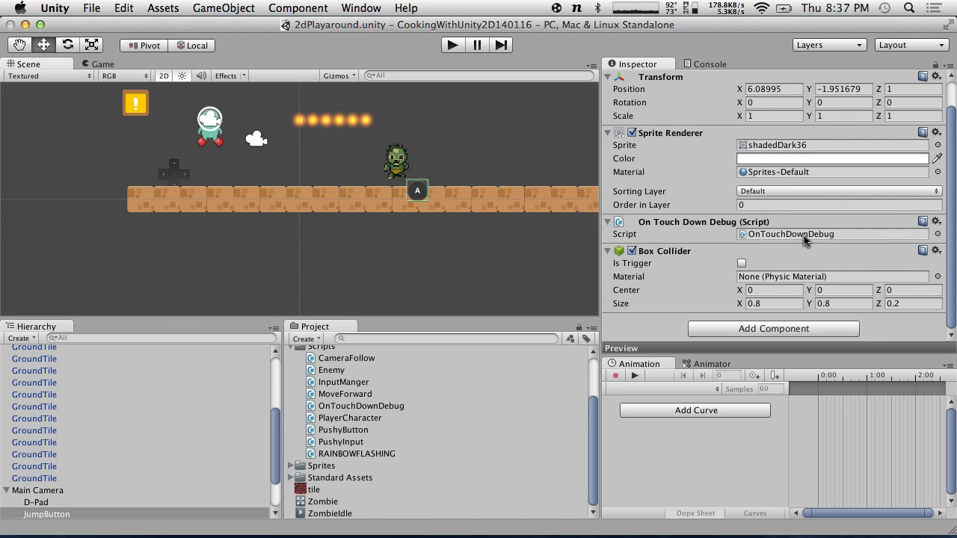
- Delete the $InputManager object from the scene hierarchy
scroll(30, 442, "up", 5)
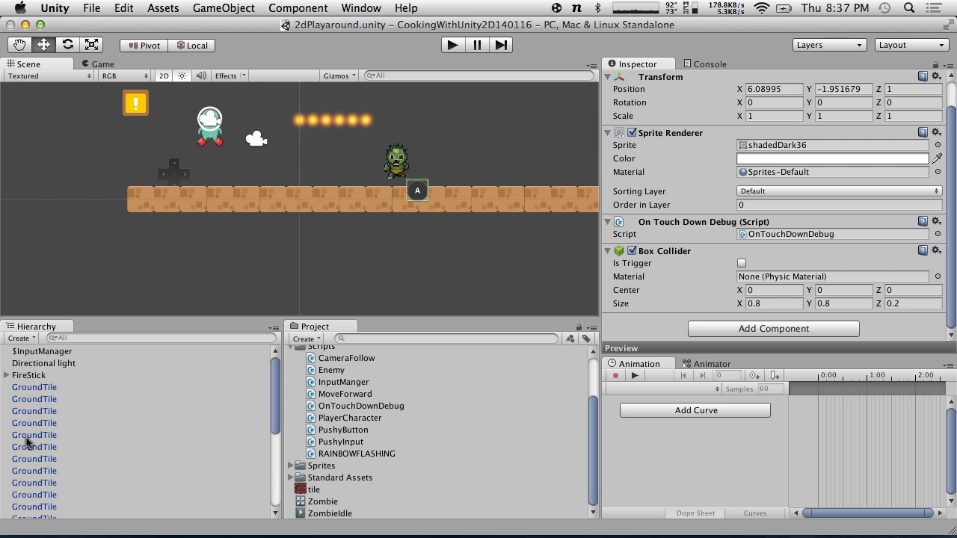
left_click(35, 353)
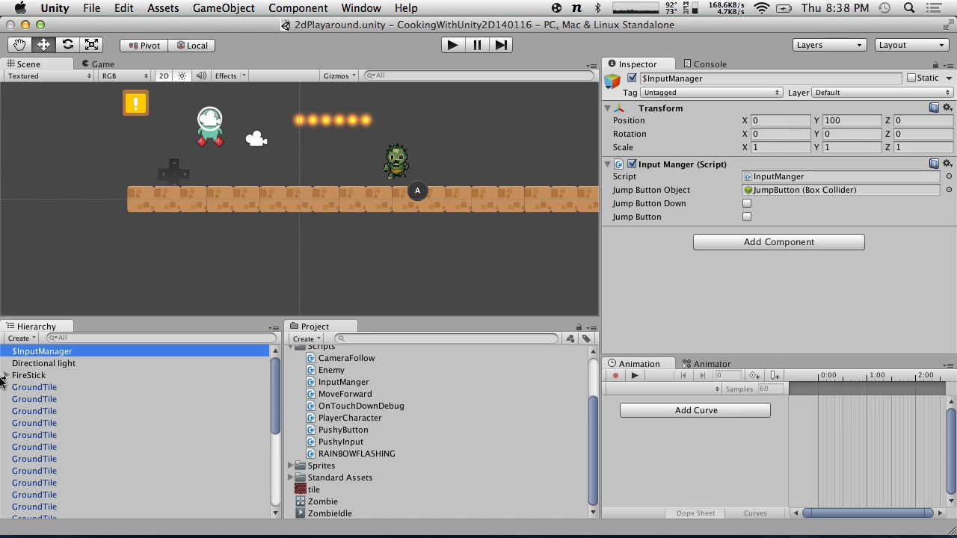
left_click(52, 364)
left_click(41, 351)
right_click(41, 351)
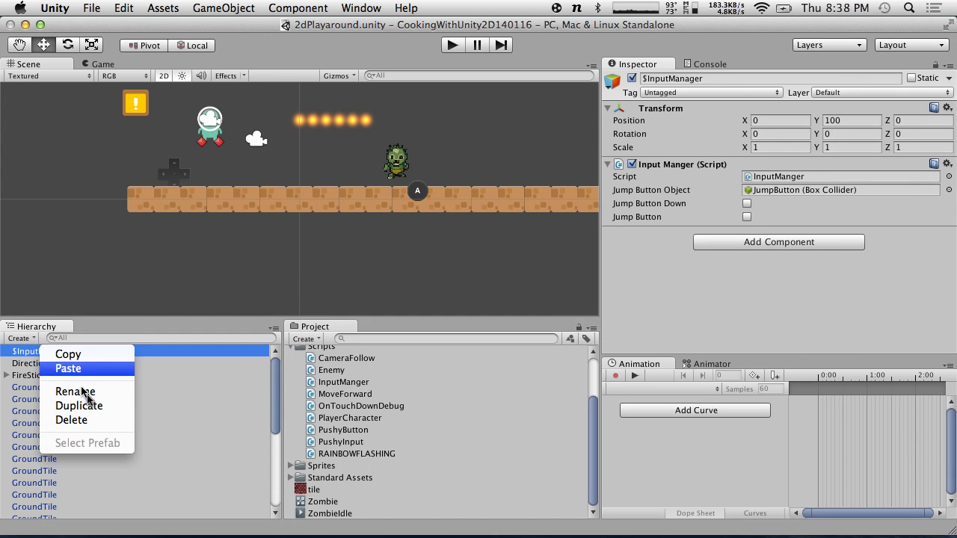
left_click(71, 420)
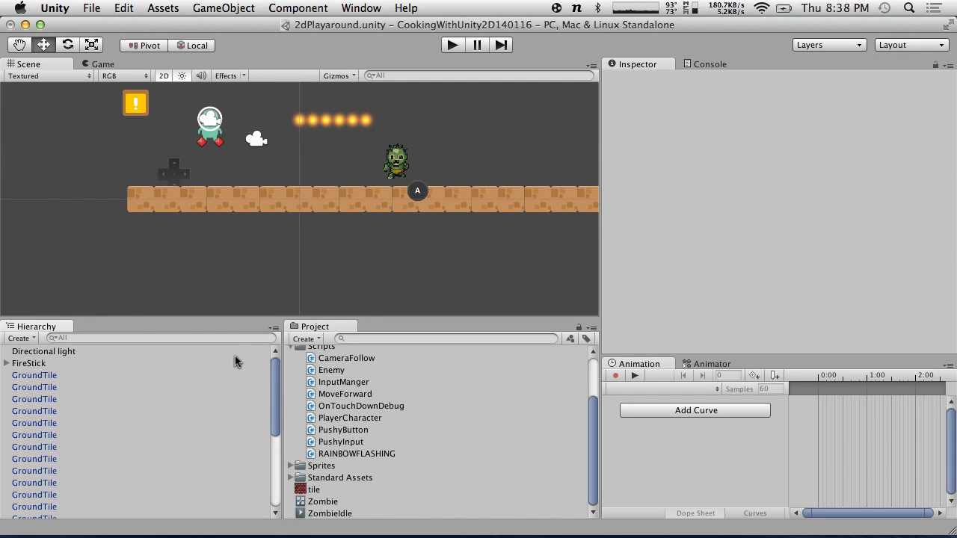
- Delete the InputManger script from the project's Scripts folder and confirm the deletion
left_click(348, 383)
right_click(347, 383)
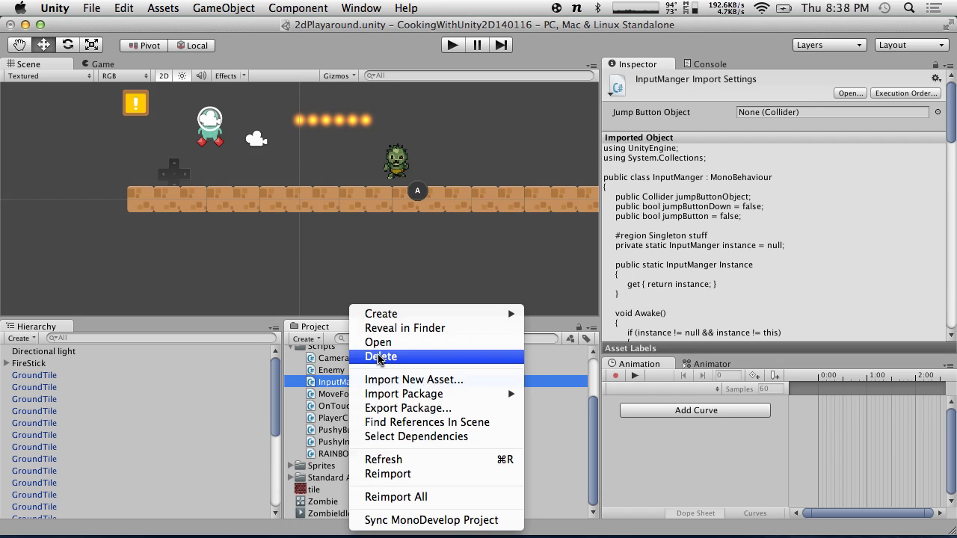
left_click(379, 357)
left_click(583, 212)
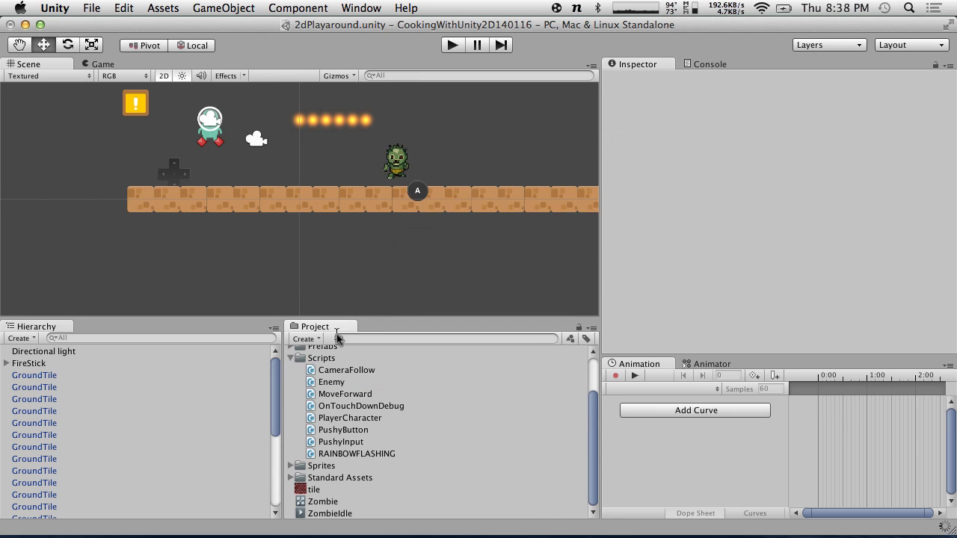
left_click(340, 430)
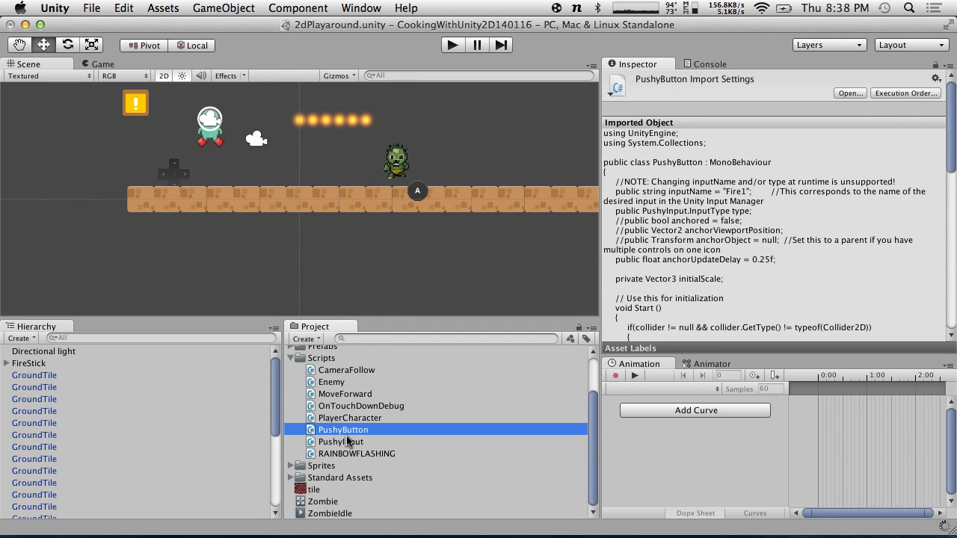
left_click(346, 441)
left_click(83, 383)
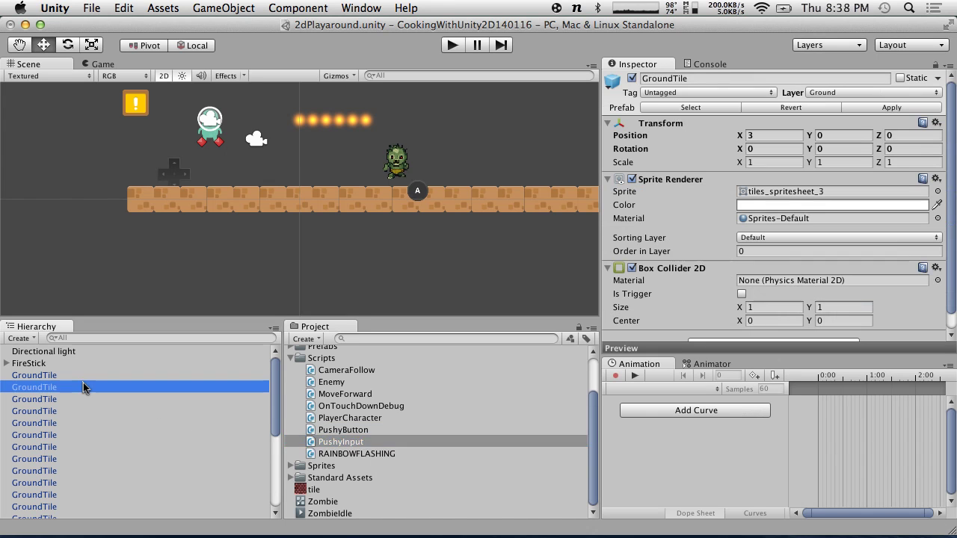
scroll(83, 383, "down", 5)
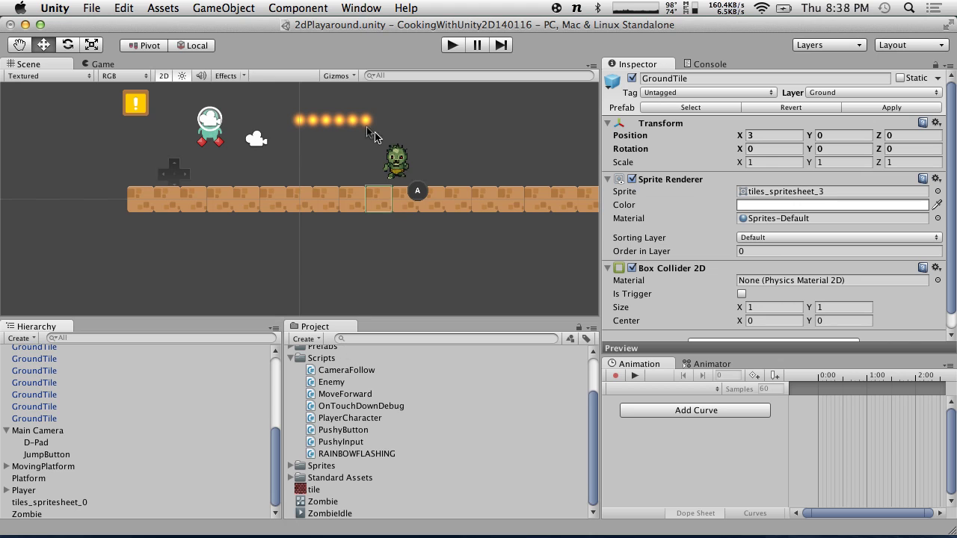
- Open the project's Input settings and expand the Axes list
left_click(162, 7)
mouse_move(123, 7)
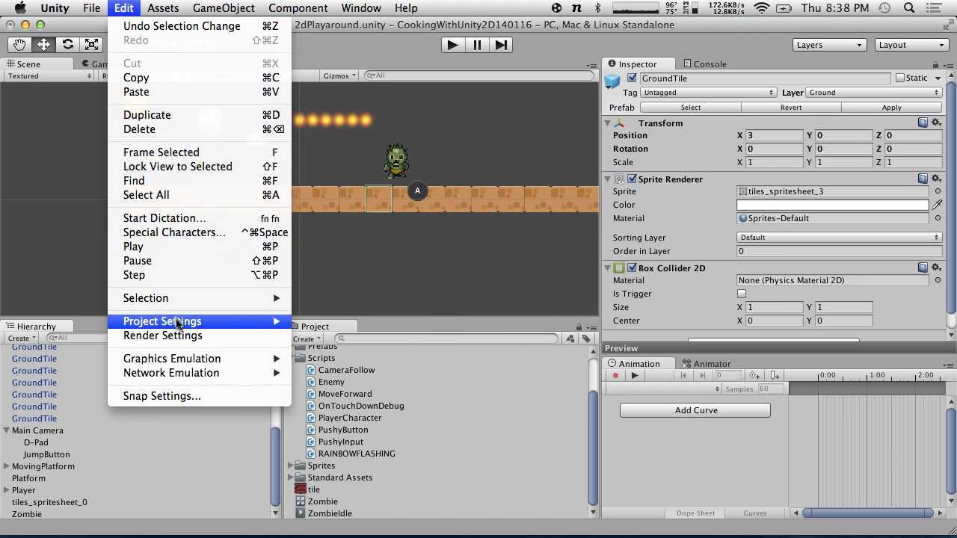
mouse_move(254, 320)
left_click(353, 321)
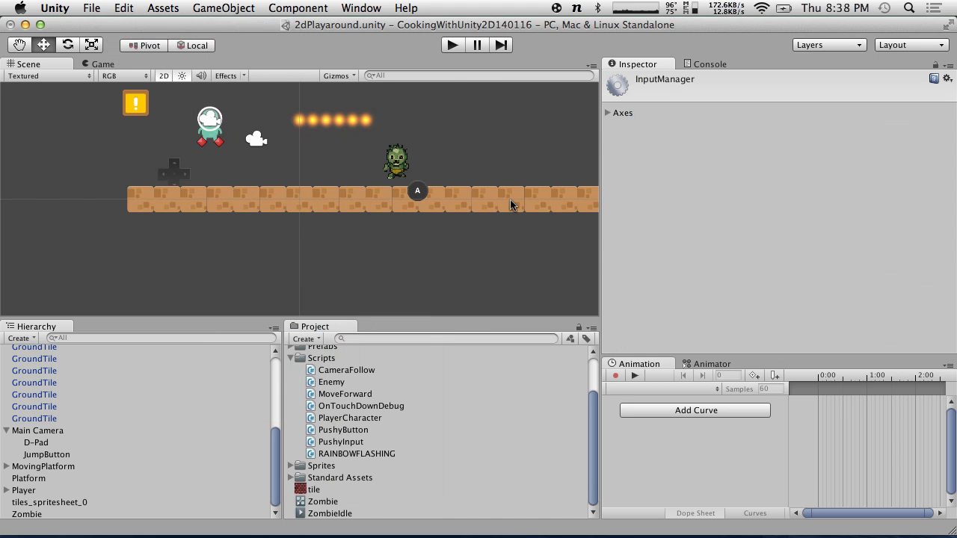
left_click(609, 112)
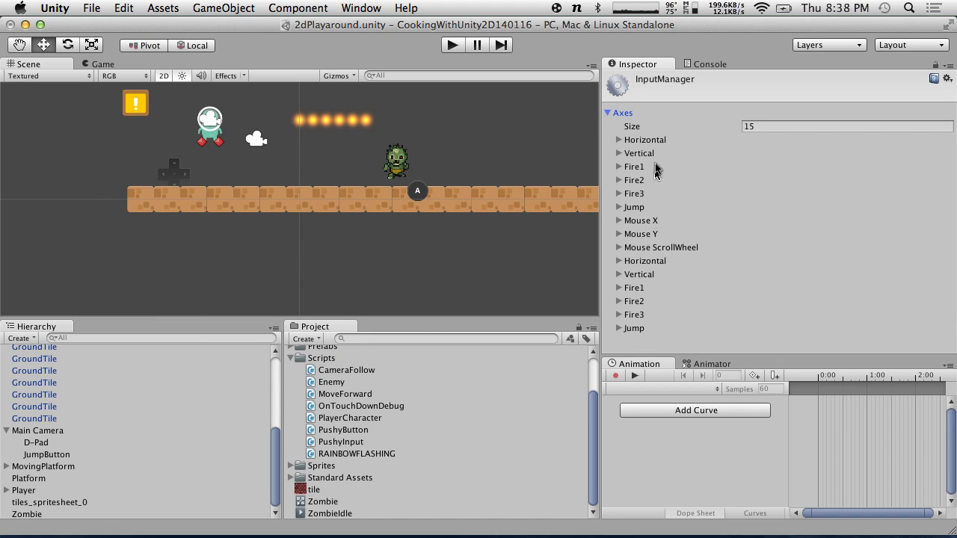
key("ctrl+Right")
key("ctrl+Right")
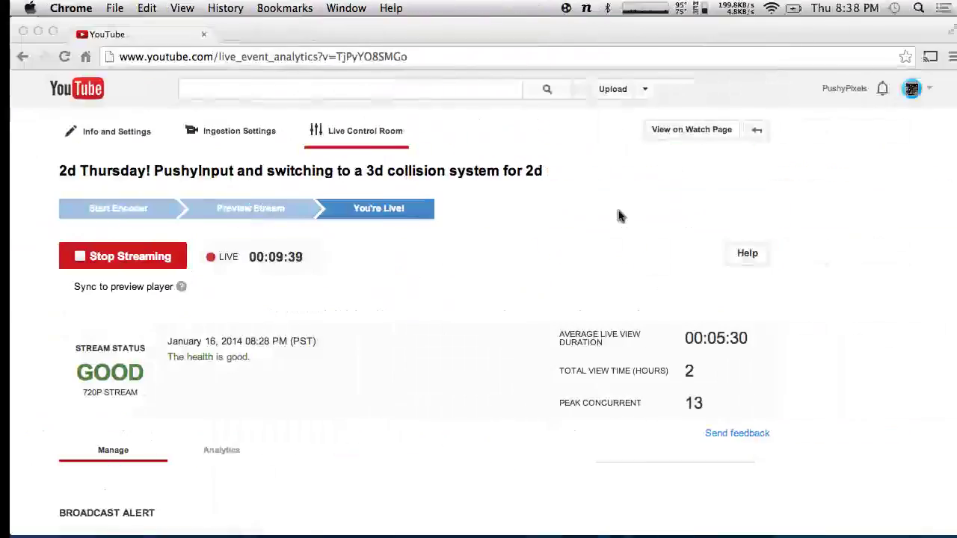
key("ctrl+Right")
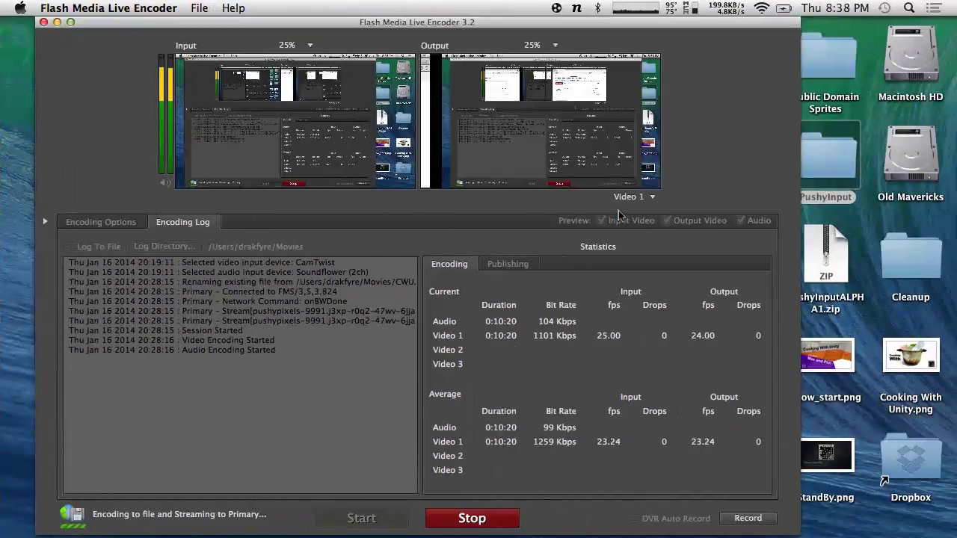
key("ctrl+Left")
key("ctrl+Left")
key("ctrl+Left")
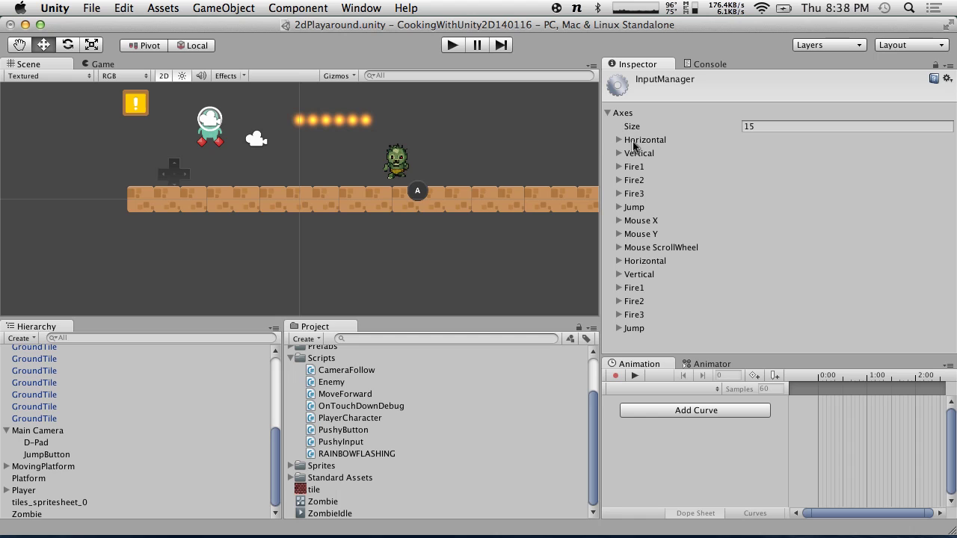
- Check the first Fire1 axis entry, and inspect the Player Character script settings on the Player object
left_click(621, 167)
left_click(621, 168)
scroll(357, 408, "up", 3)
scroll(179, 438, "up", 3)
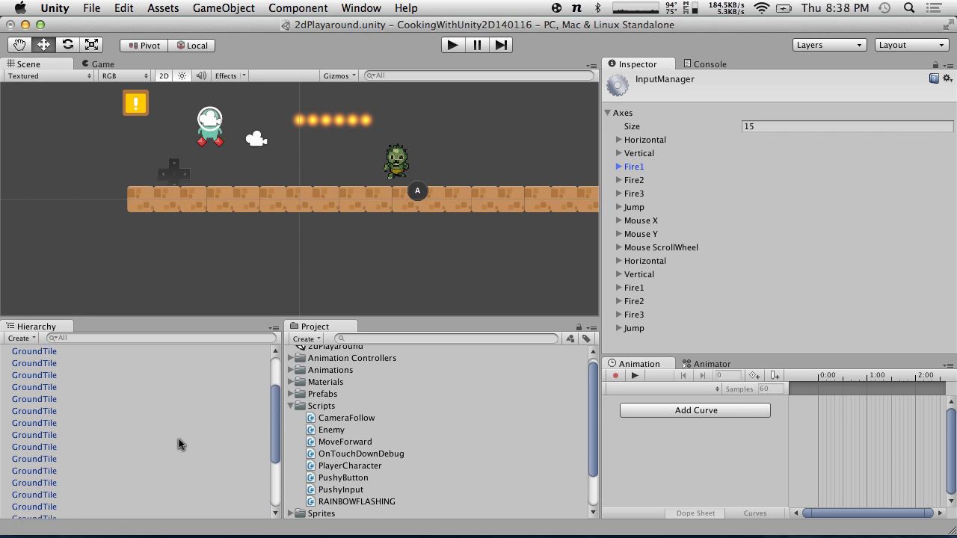
scroll(178, 444, "up", 1)
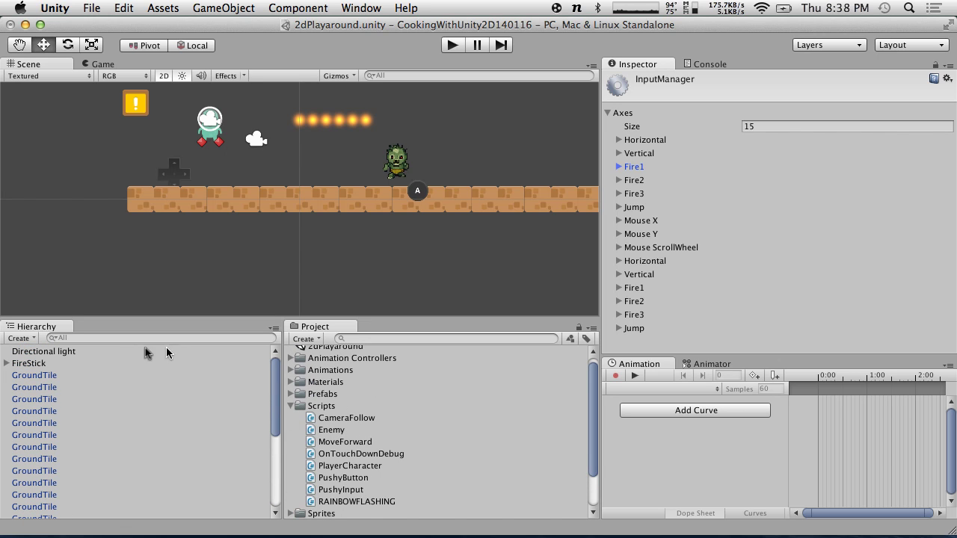
scroll(312, 405, "down", 3)
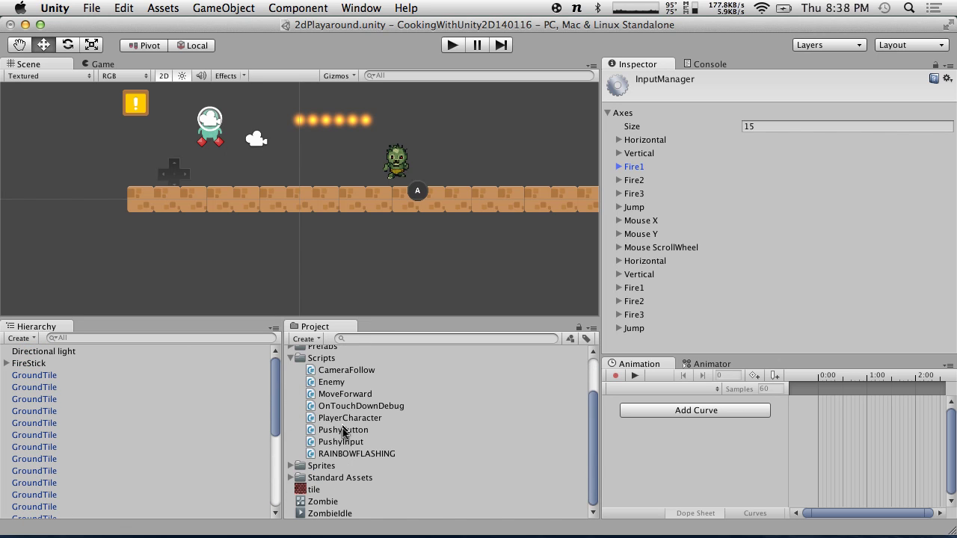
left_click(336, 421)
scroll(119, 430, "down", 5)
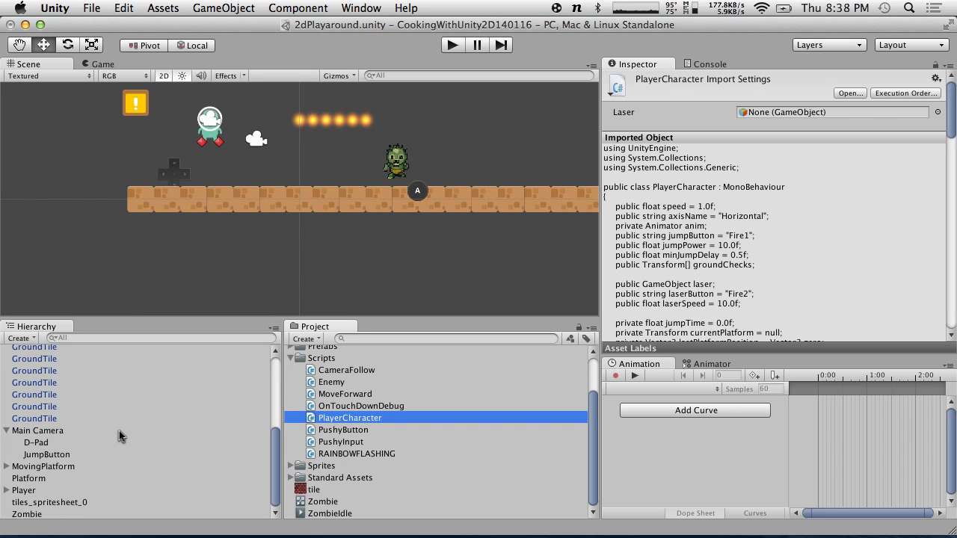
left_click(6, 489)
left_click(26, 490)
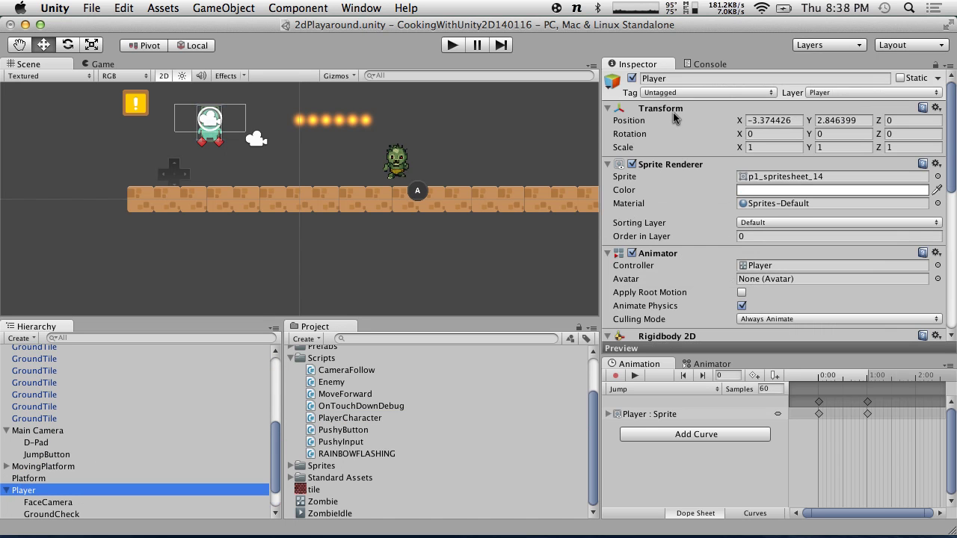
scroll(793, 237, "down", 10)
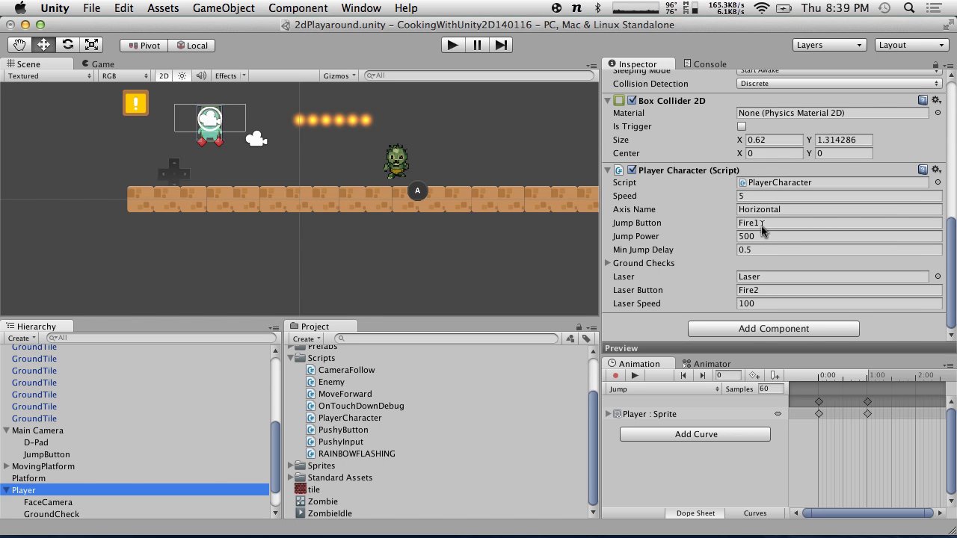
- Switch to MonoDevelop, remove the redundant parentheses around Input.GetButtonDown(jumpButton) in PlayerCharacter's jump condition, and save the script
key("ctrl+Right")
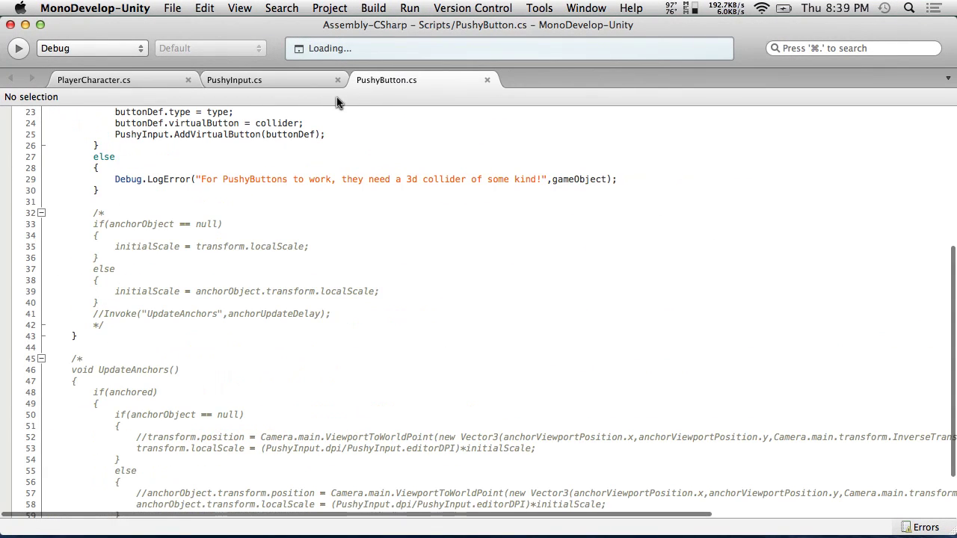
left_click(234, 79)
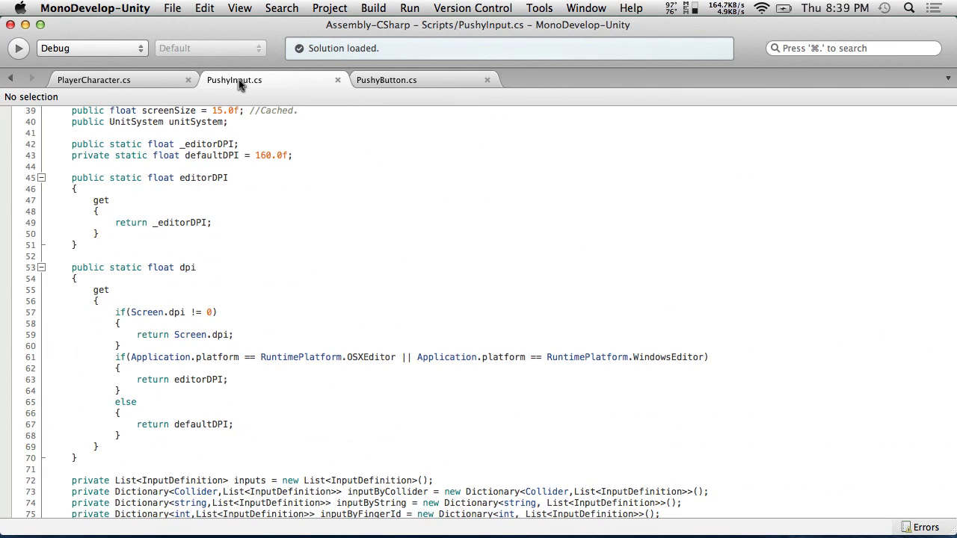
left_click(136, 80)
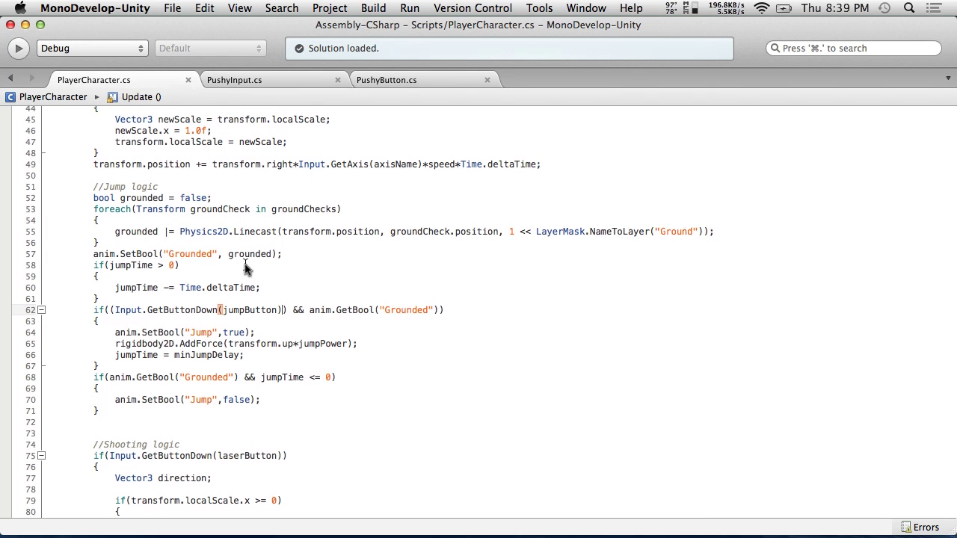
scroll(201, 320, "up", 1)
left_click(284, 311)
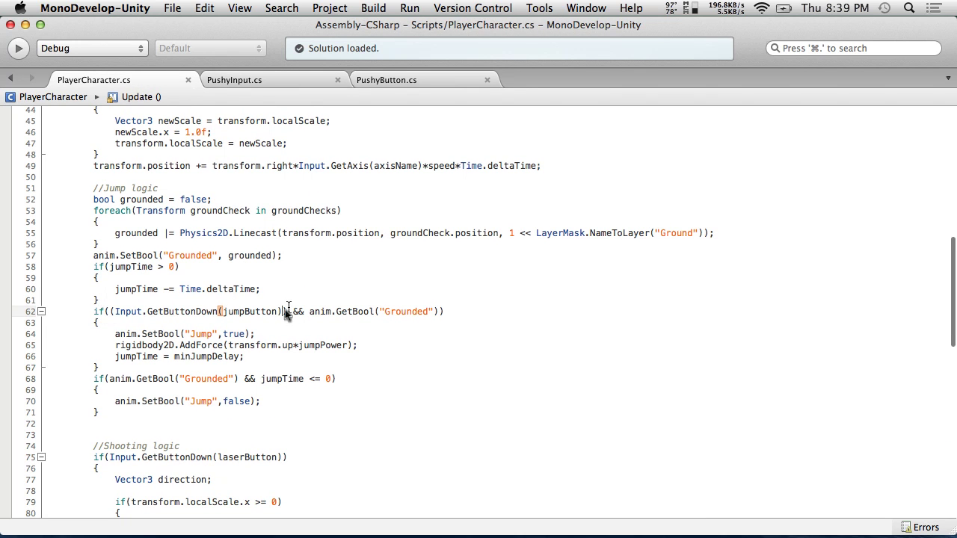
key("BackSpace")
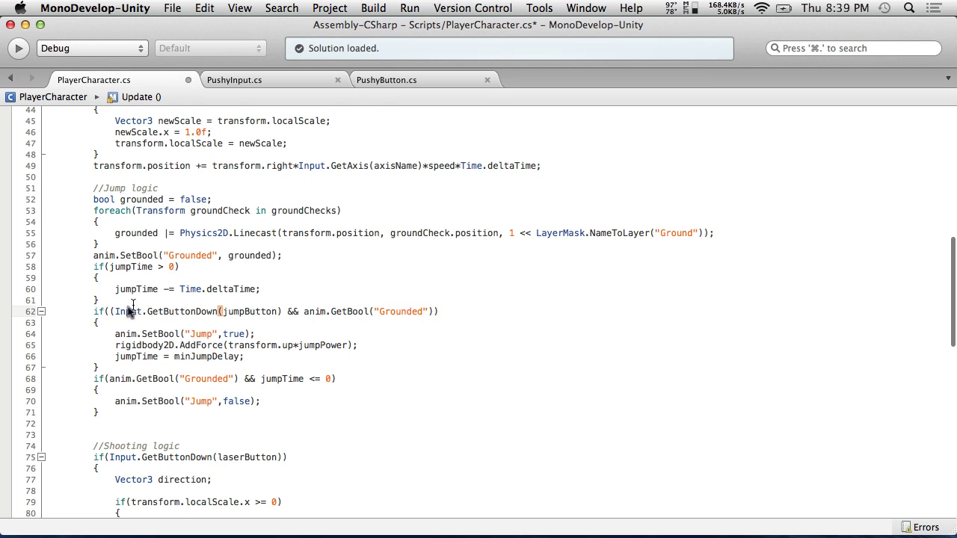
left_click(115, 312)
key("BackSpace")
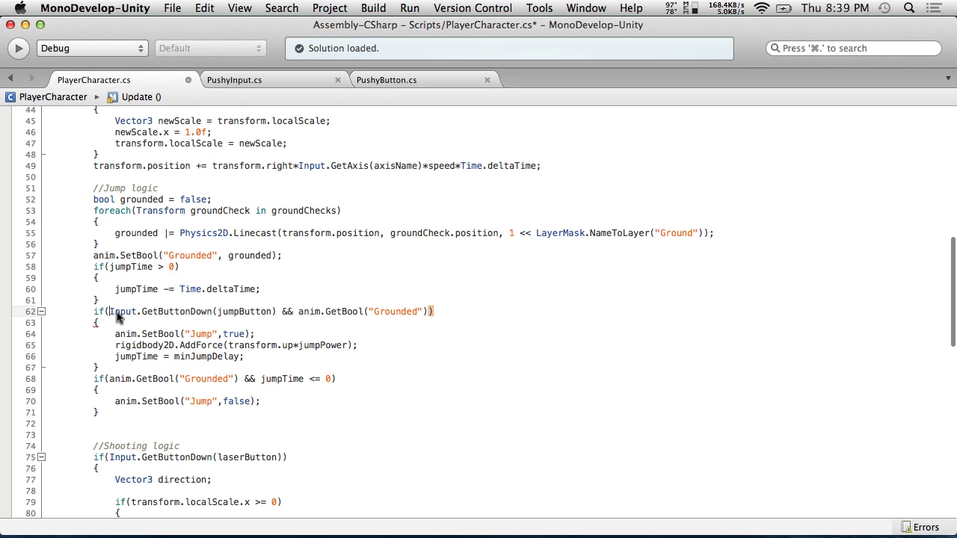
left_click(111, 7)
mouse_move(172, 7)
left_click(198, 63)
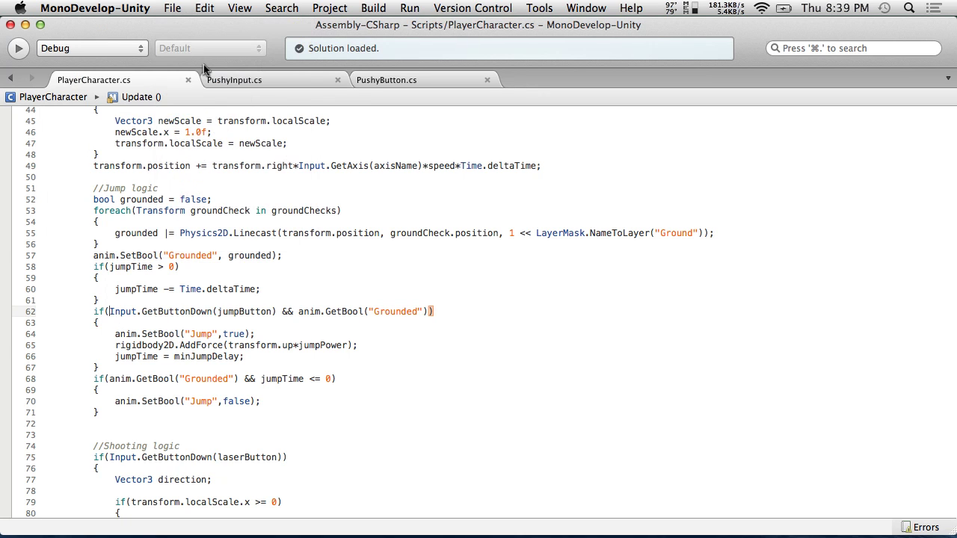
- Switch back to Unity and attach the PushyButton script to the JumpButton object
key("ctrl+Left")
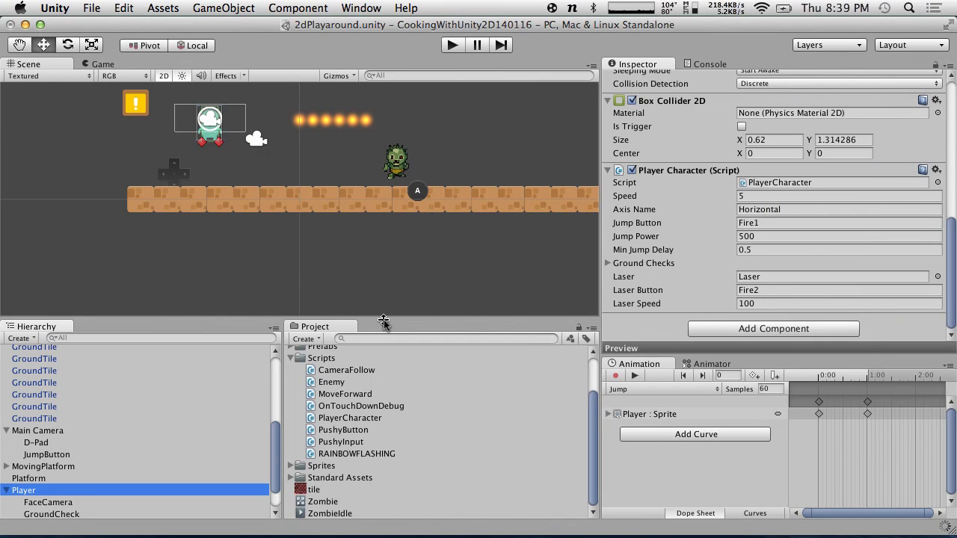
left_click(77, 521)
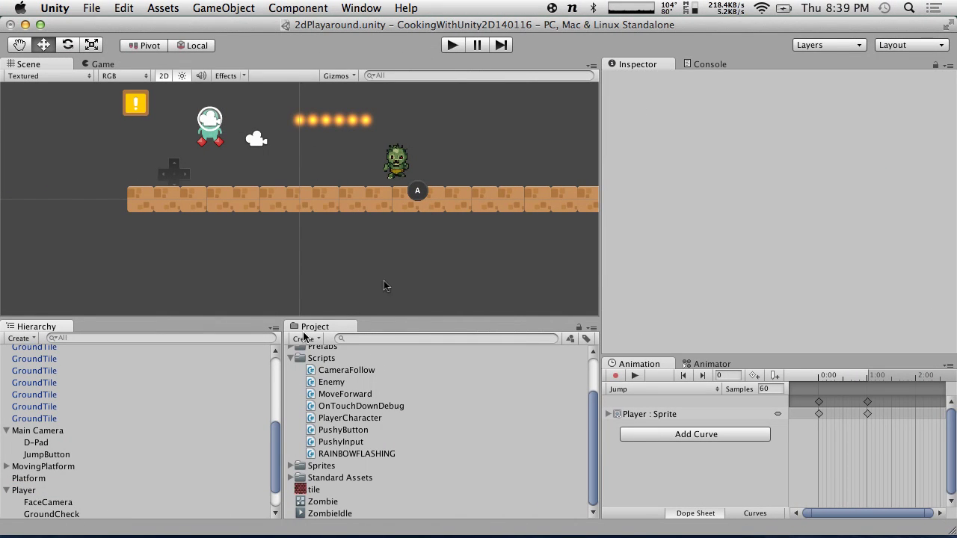
left_click(418, 196)
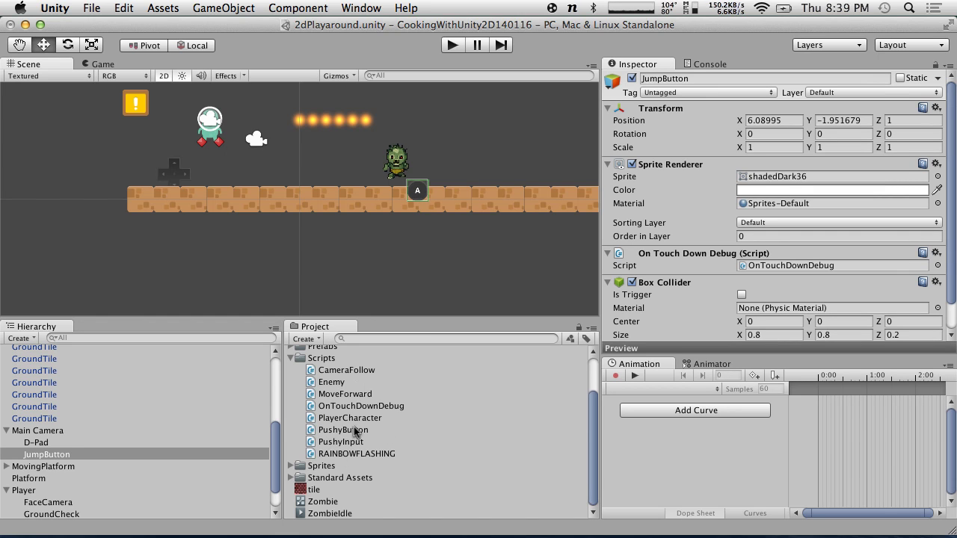
left_click_drag(355, 432, 669, 300)
scroll(690, 296, "down", 1)
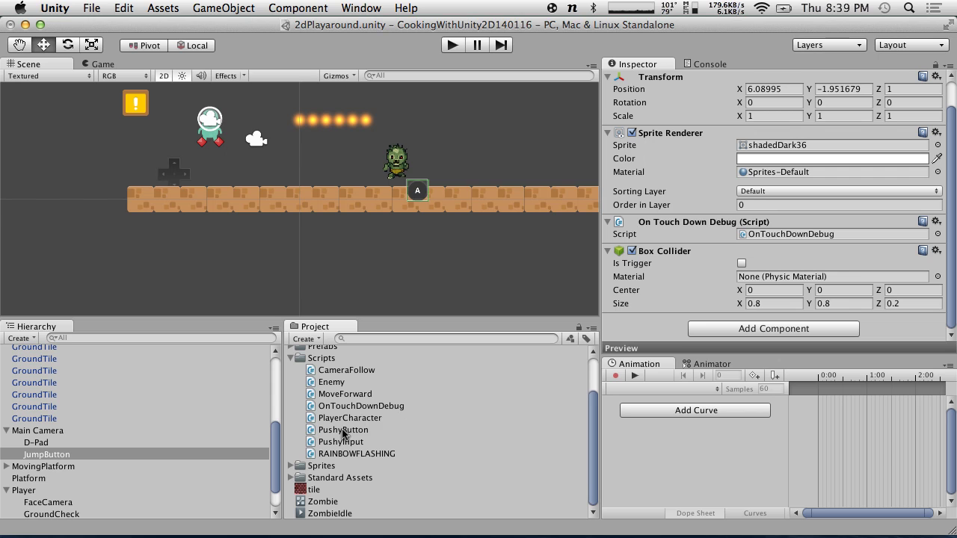
left_click_drag(343, 434, 417, 199)
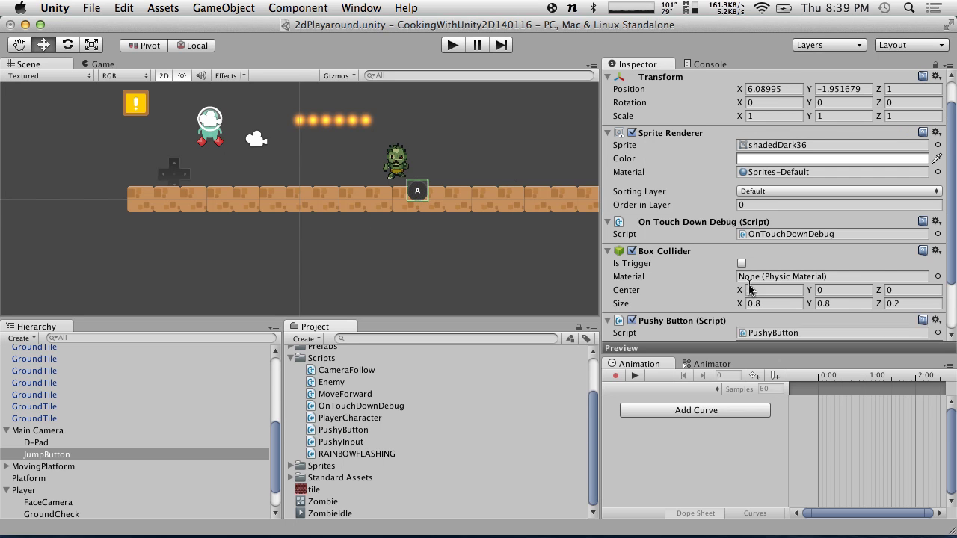
scroll(749, 289, "down", 3)
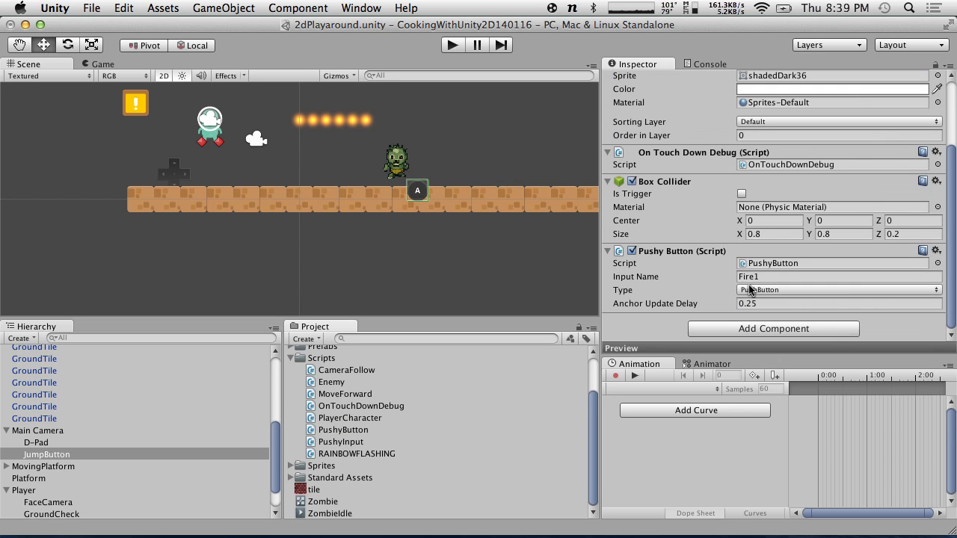
- Remove the On Touch Down Debug component from JumpButton and delete the OnTouchDownDebug script from the project
left_click(936, 152)
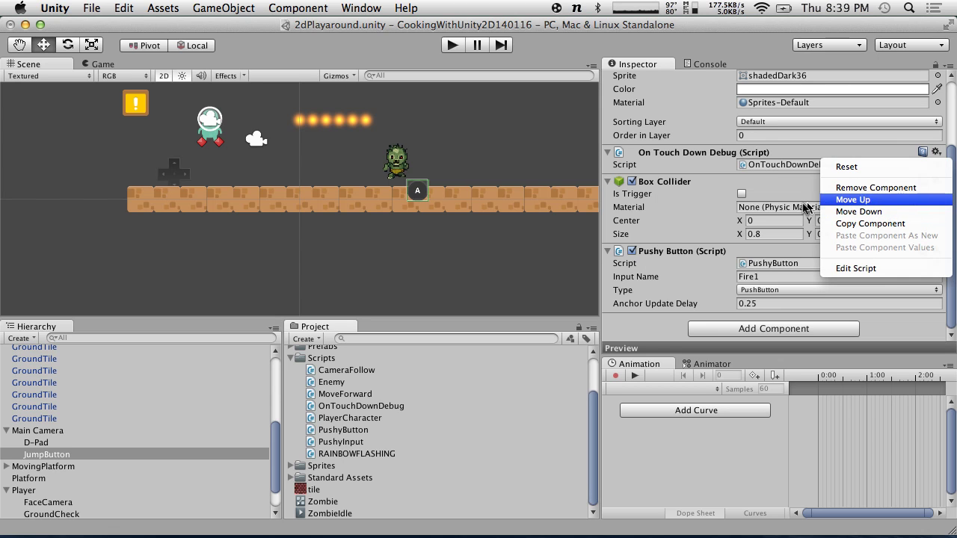
left_click(851, 187)
right_click(334, 409)
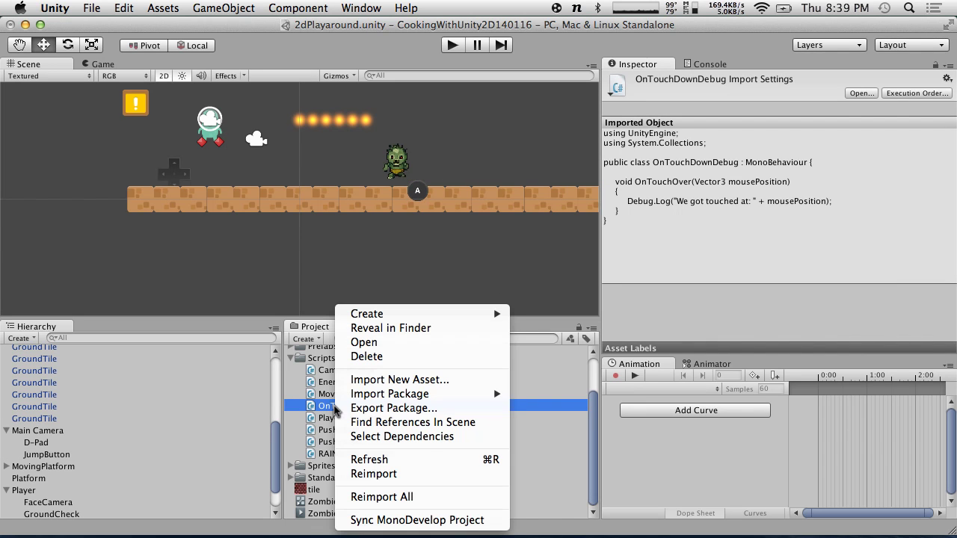
left_click(357, 356)
left_click(606, 210)
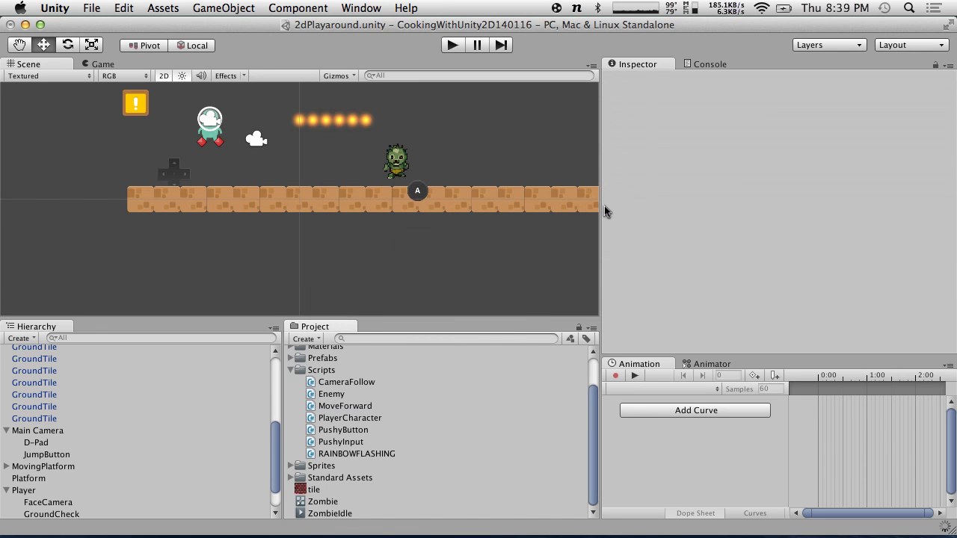
- Review JumpButton's Pushy Button settings, check the InputType definitions in the PushyInput script in MonoDevelop, and return to Unity to view the Type options
left_click(417, 190)
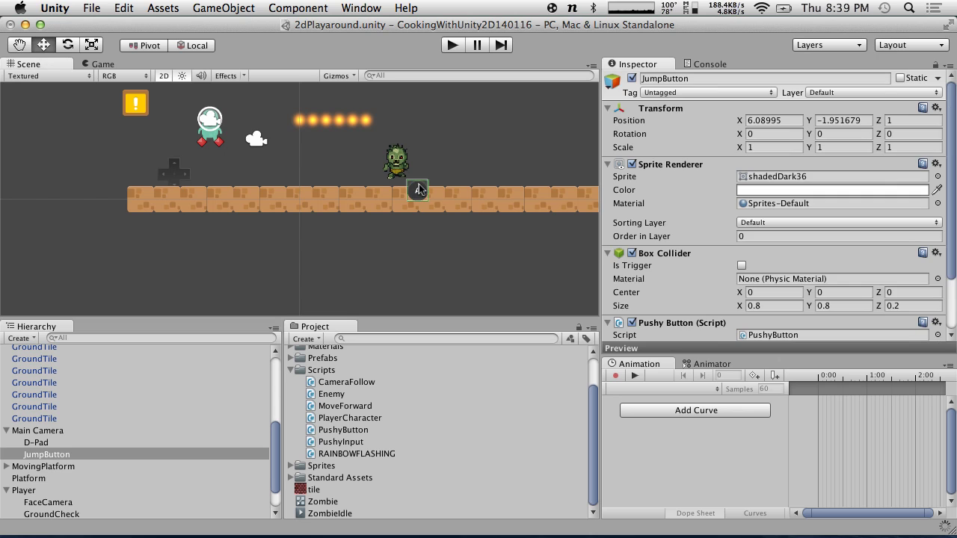
scroll(952, 207, "down", 3)
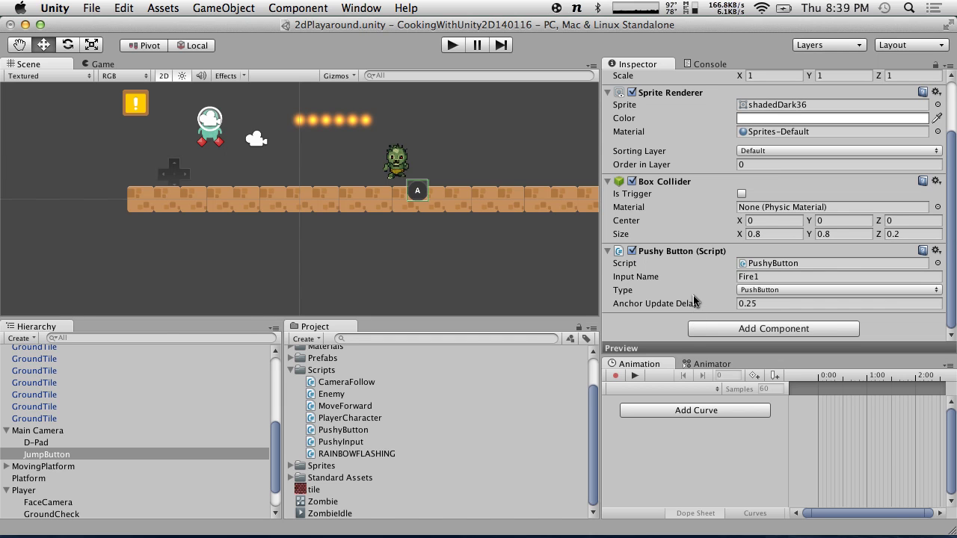
key("super+Tab")
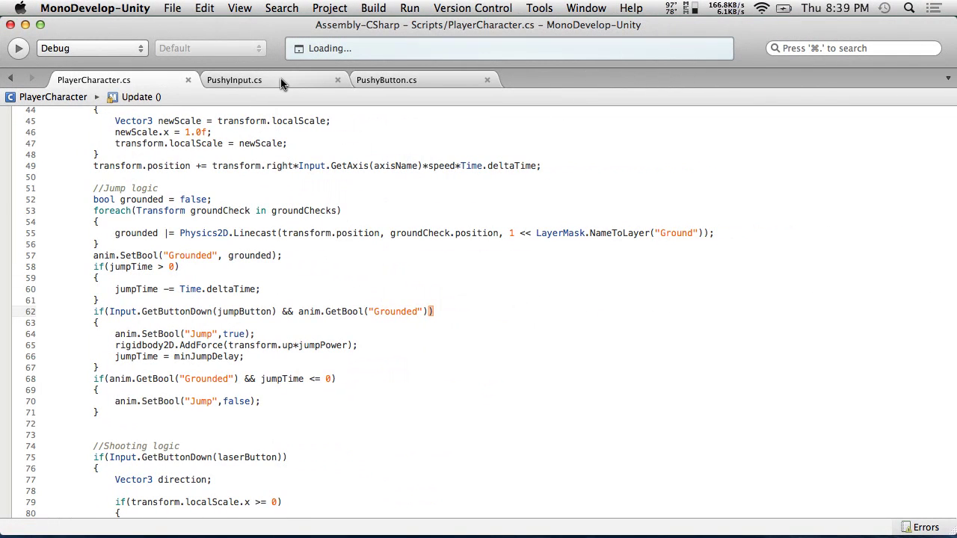
left_click(249, 80)
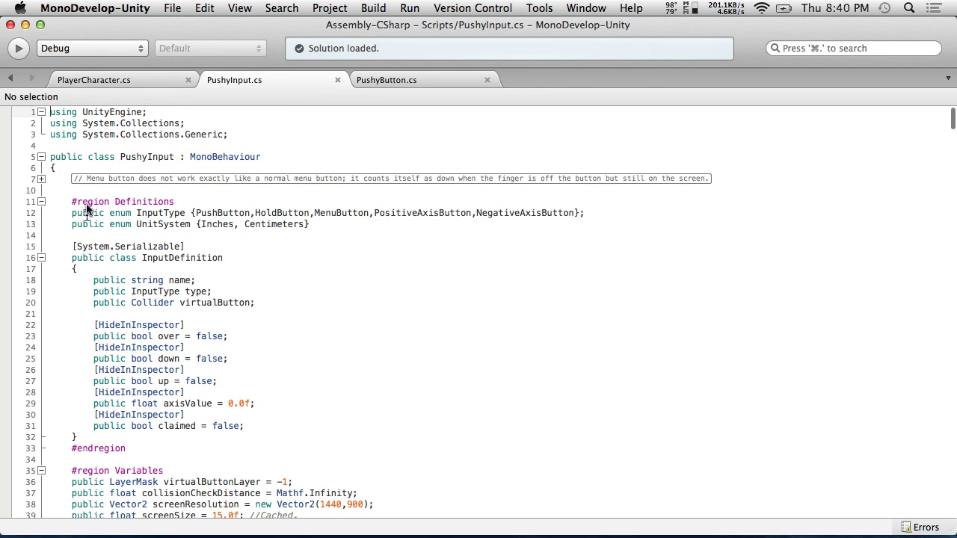
key("ctrl+Left")
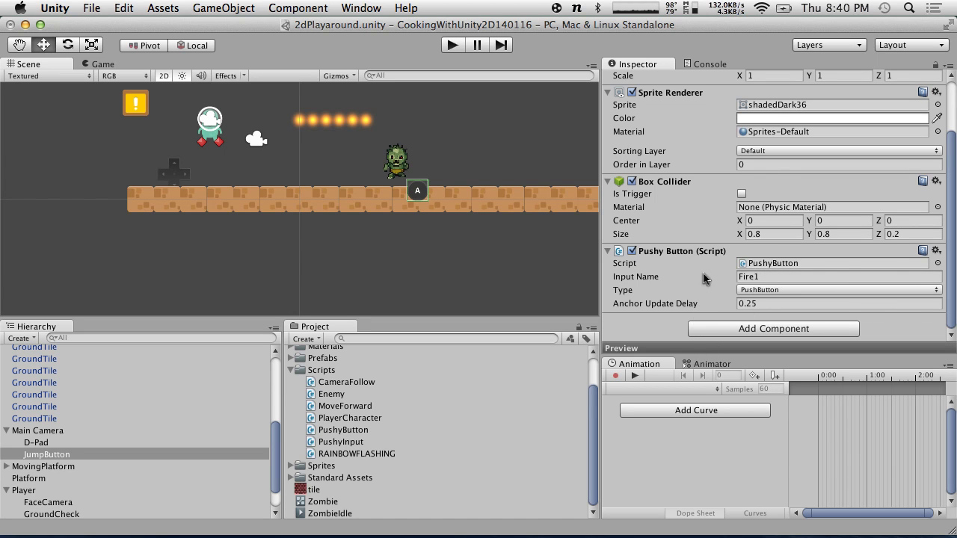
left_click(769, 293)
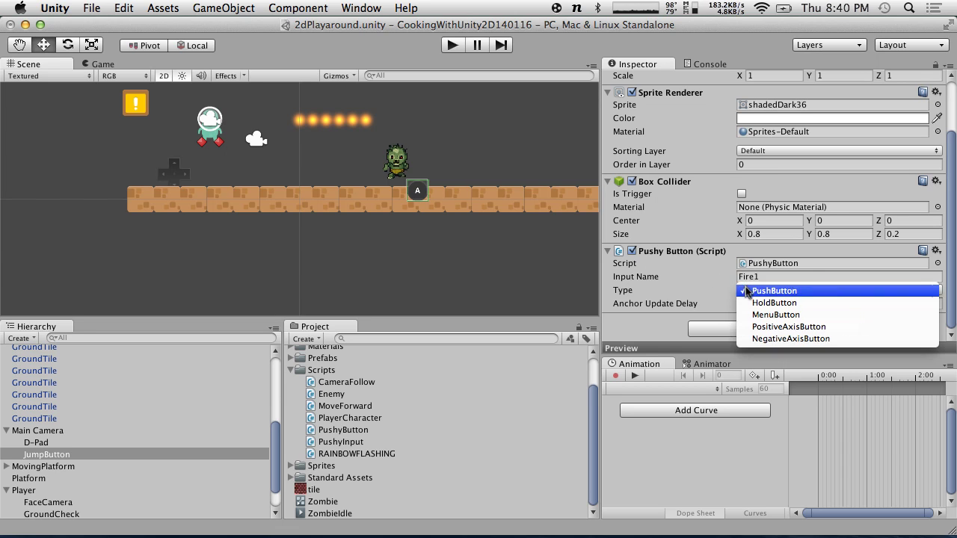
left_click(684, 266)
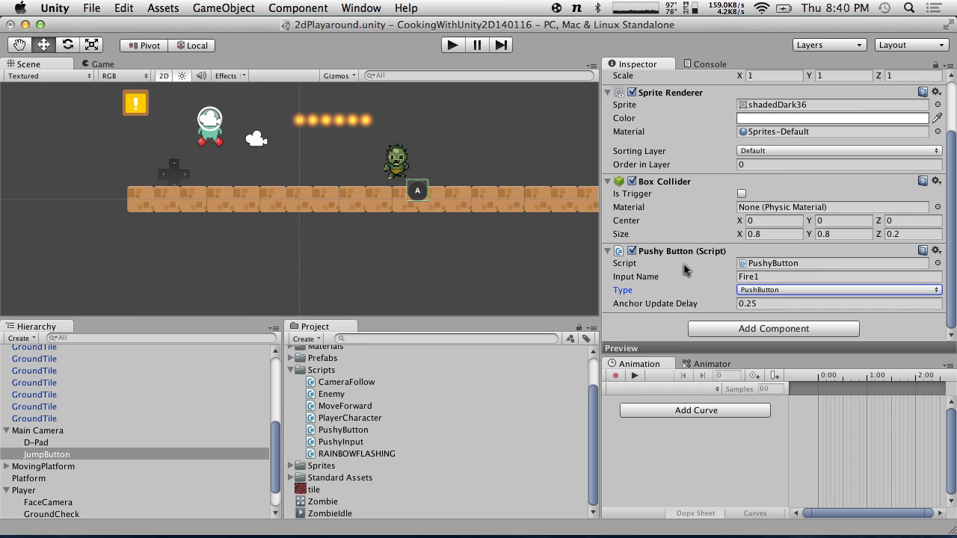
- Play-test the on-screen jump button, stop the game, and look through the PushyInput script in MonoDevelop
left_click(453, 46)
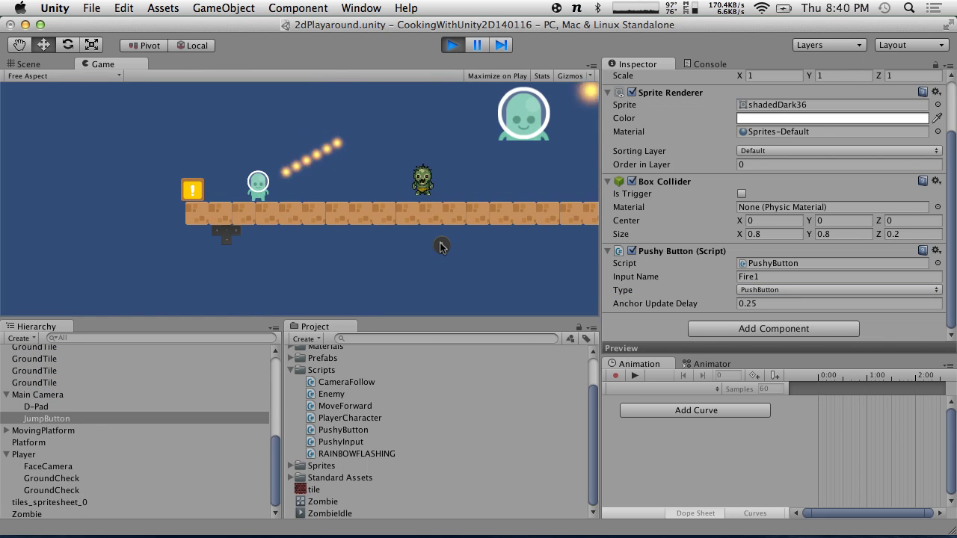
left_click(452, 45)
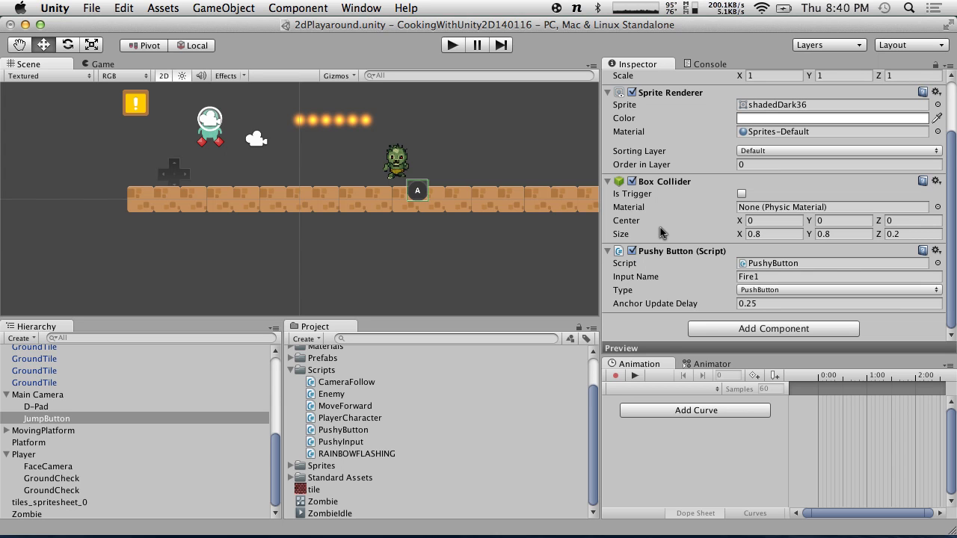
left_click(333, 441)
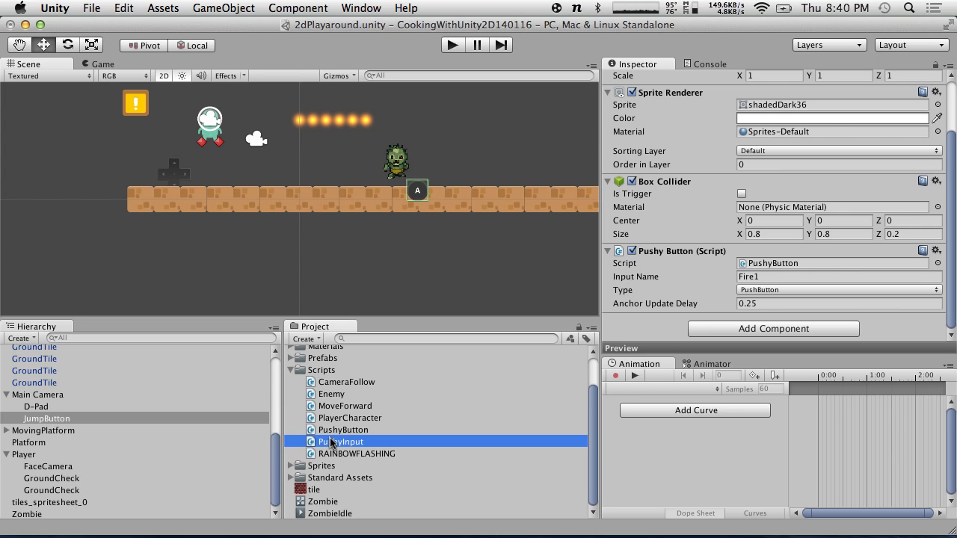
scroll(674, 211, "up", 3)
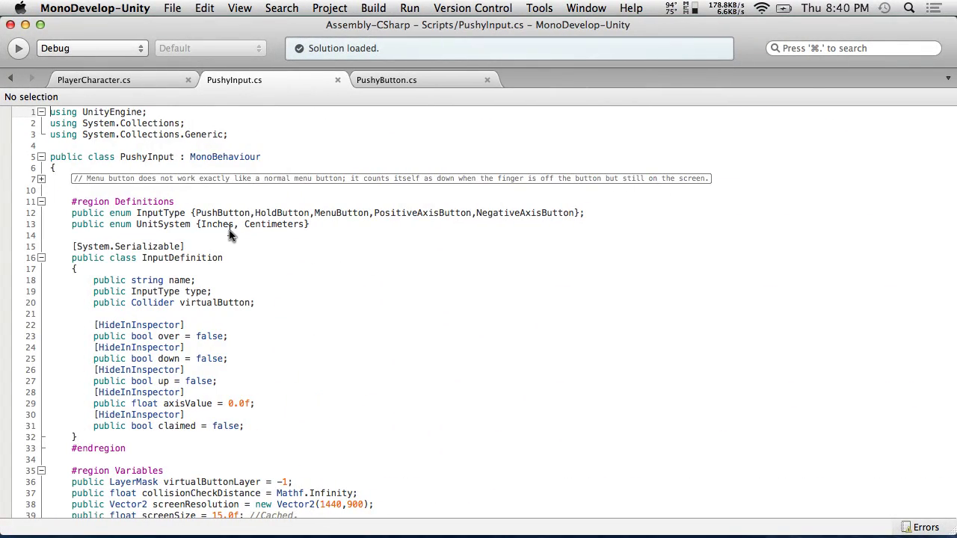
scroll(229, 235, "down", 10)
scroll(229, 235, "down", 6)
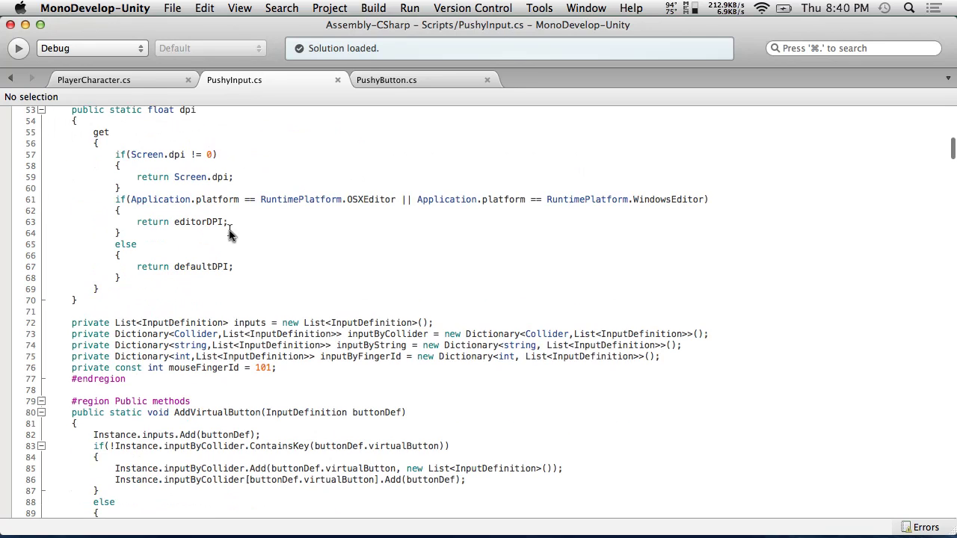
- Bring up the PlayerCharacter script and open find-and-replace for it
left_click(118, 80)
scroll(277, 233, "up", 13)
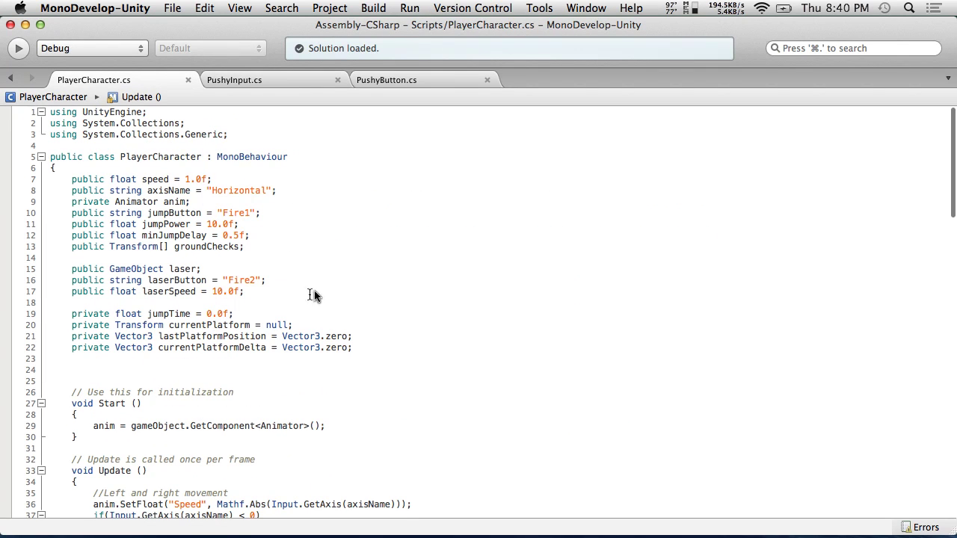
key("super+f")
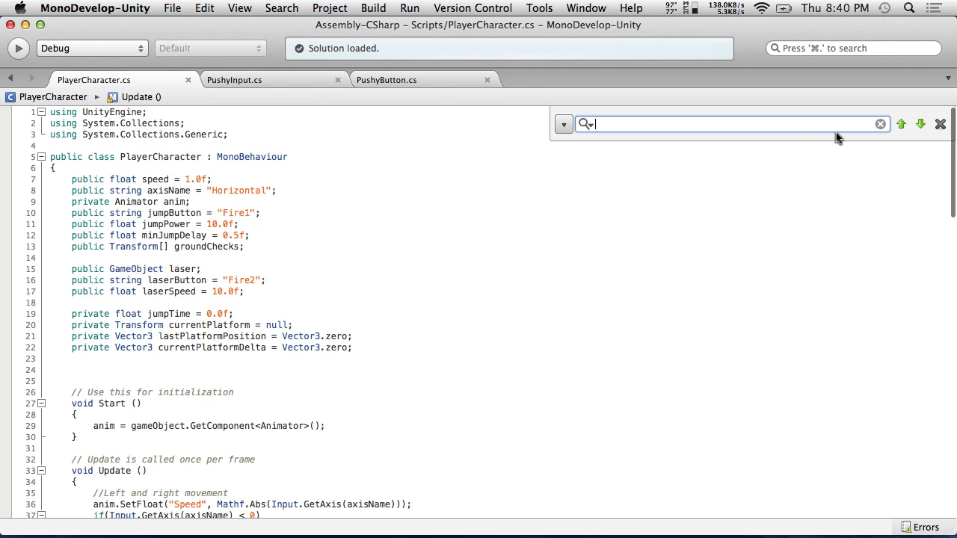
key("Escape")
left_click(239, 8)
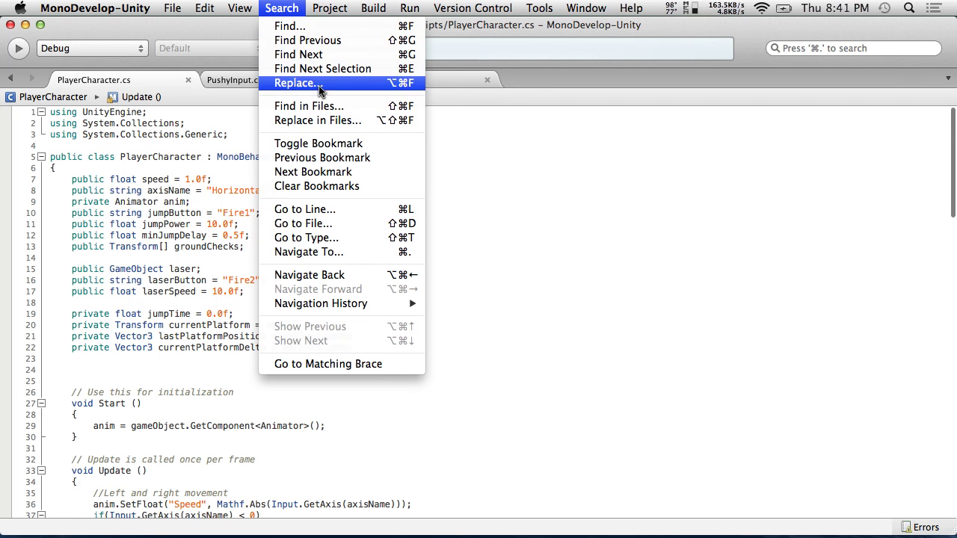
left_click(318, 84)
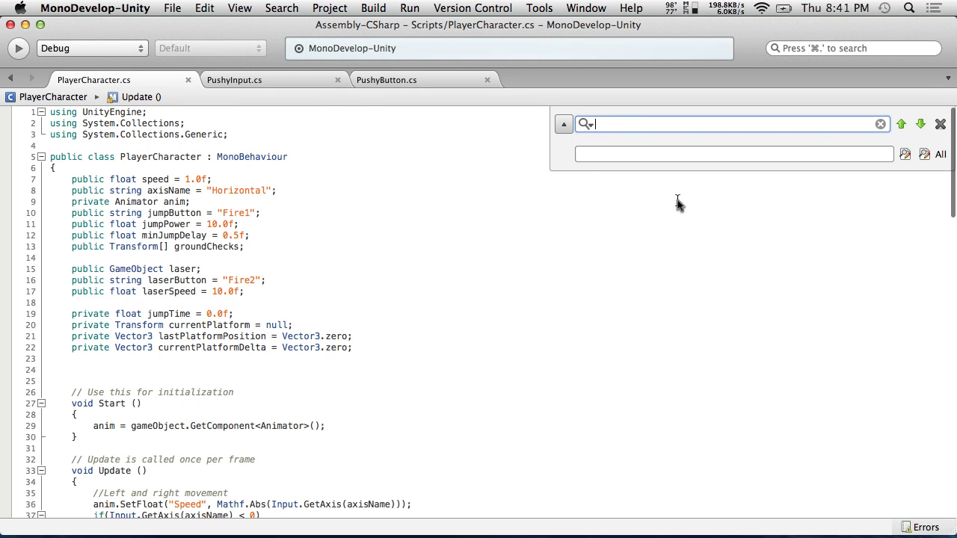
- Set the search text to Input and the replacement text to PushyInput
type("Inpu")
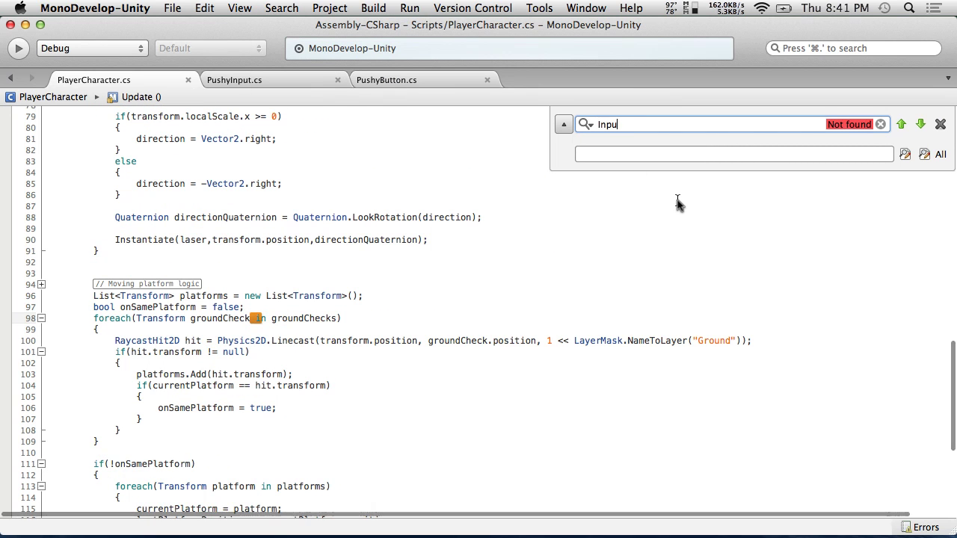
key("BackSpace")
key("BackSpace")
key("BackSpace")
key("BackSpace")
key("BackSpace")
type("Input")
key("BackSpace")
key("BackSpace")
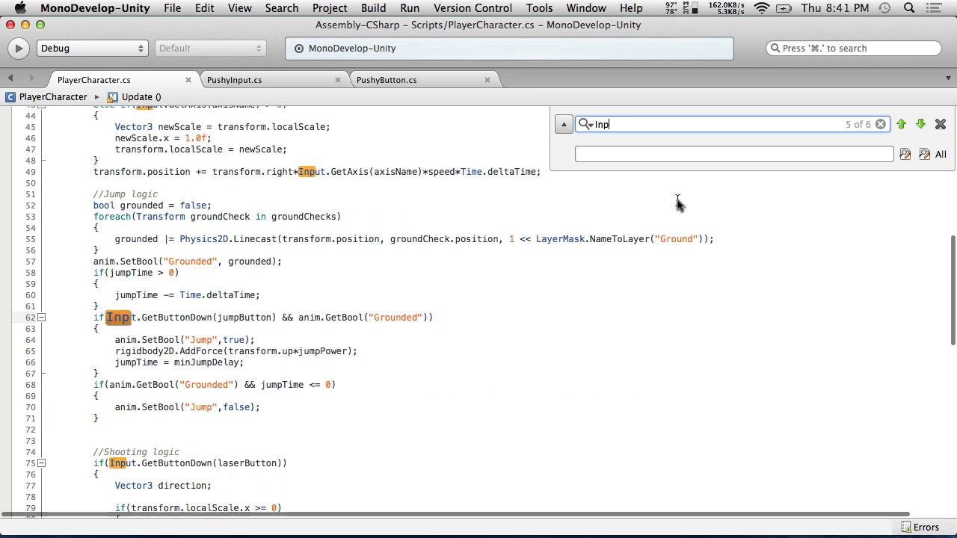
type("put")
key("BackSpace")
key("BackSpace")
key("BackSpace")
type("ut")
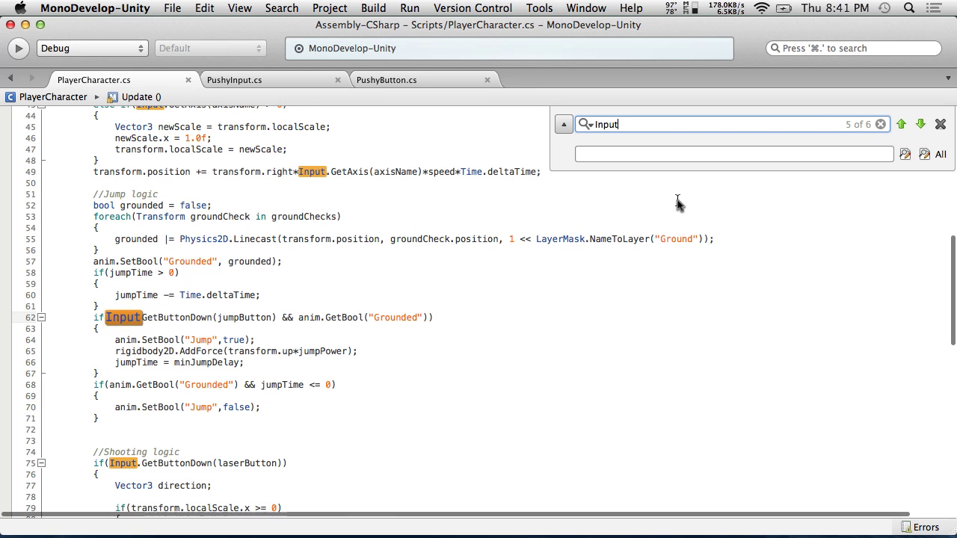
left_click(617, 154)
type("P")
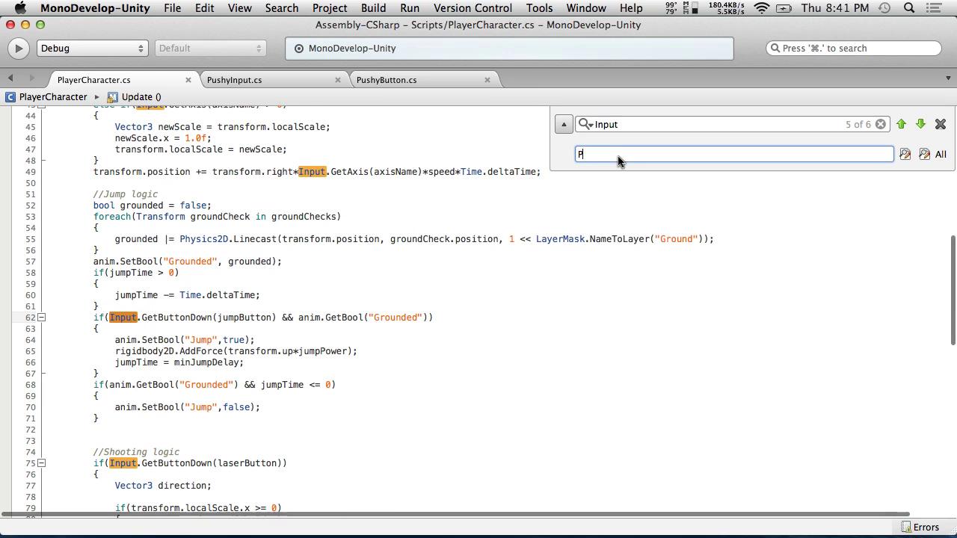
type("ushyInput")
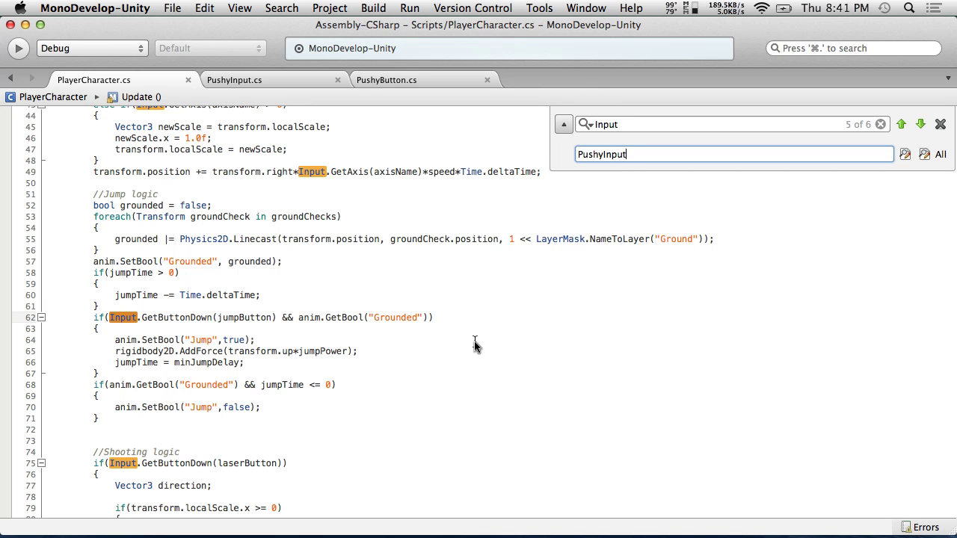
- Replace Input with PushyInput in the jump condition, the shooting condition and the animator's Speed line, one match at a time
scroll(476, 344, "up", 3)
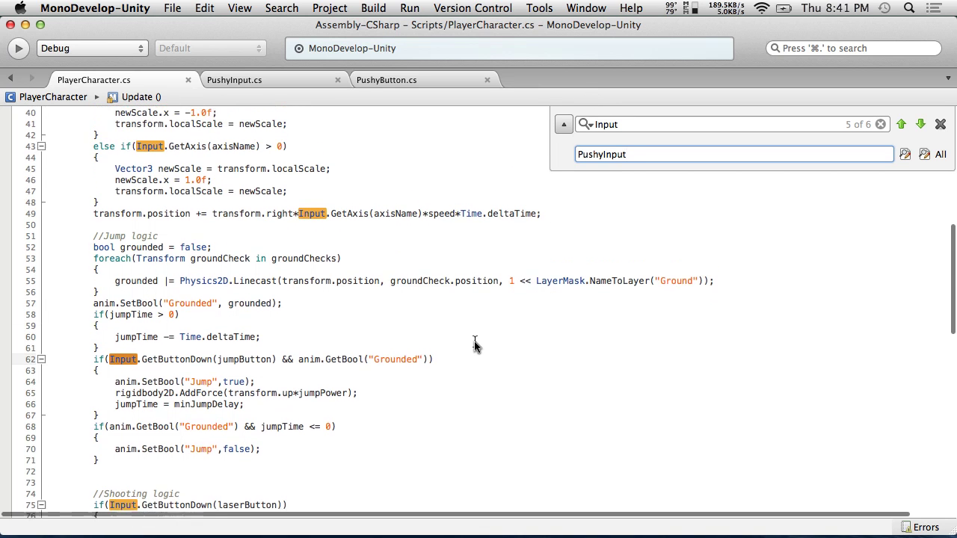
left_click(905, 154)
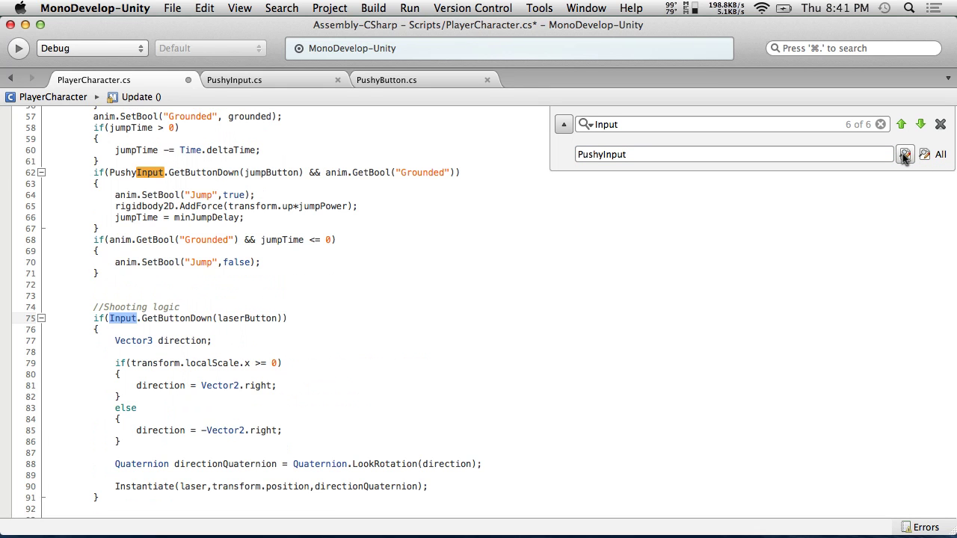
left_click(904, 153)
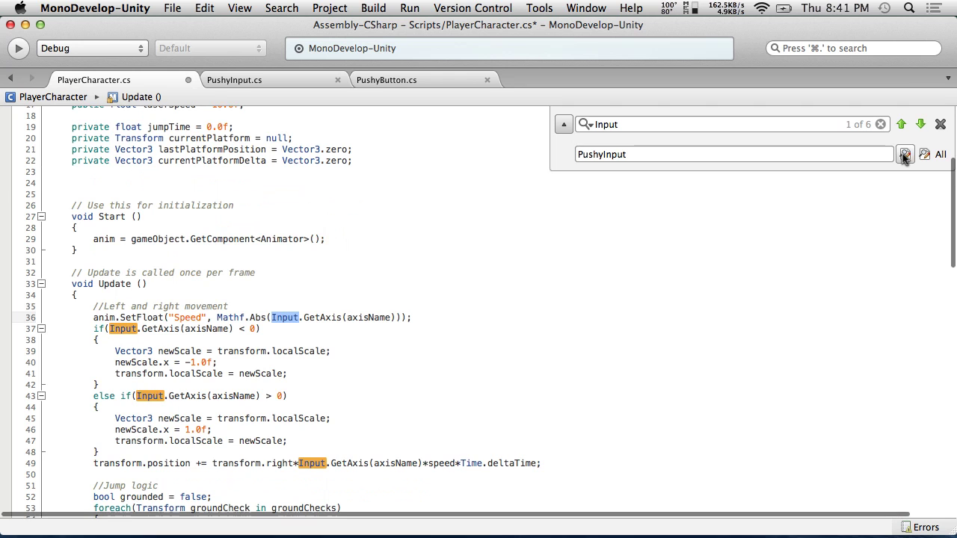
left_click(904, 154)
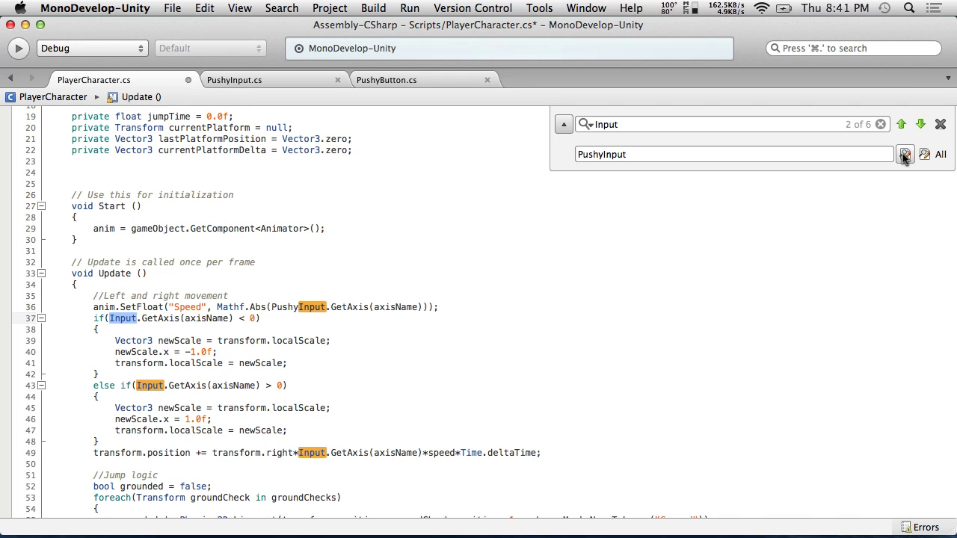
- Replace the remaining Input matches with PushyInput in both GetAxis direction checks and the position update, and check the rest of the script
left_click(921, 126)
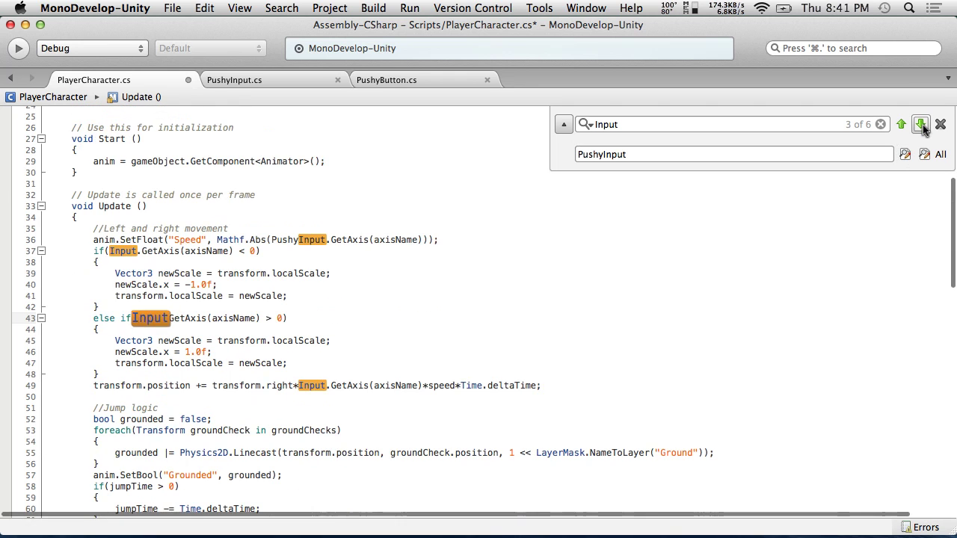
left_click(900, 124)
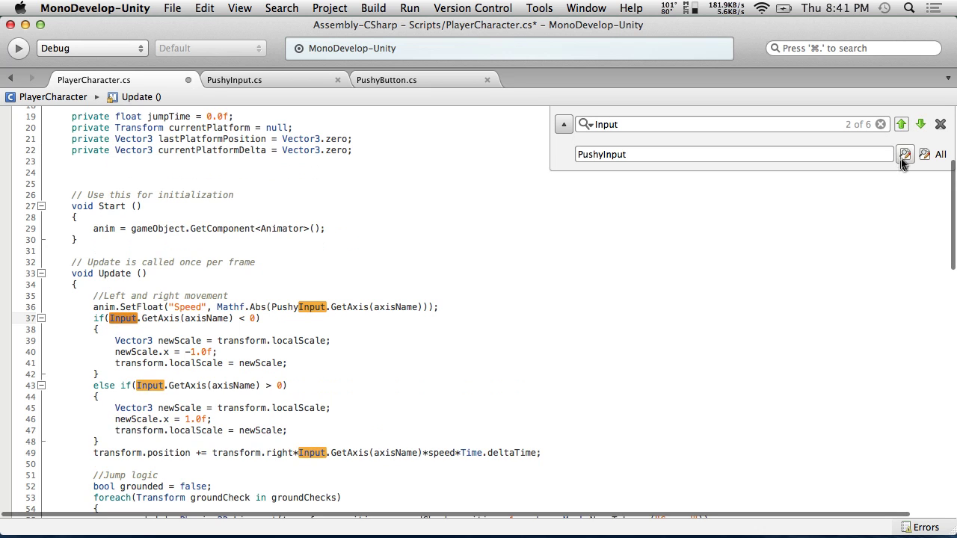
left_click(905, 154)
left_click(905, 154)
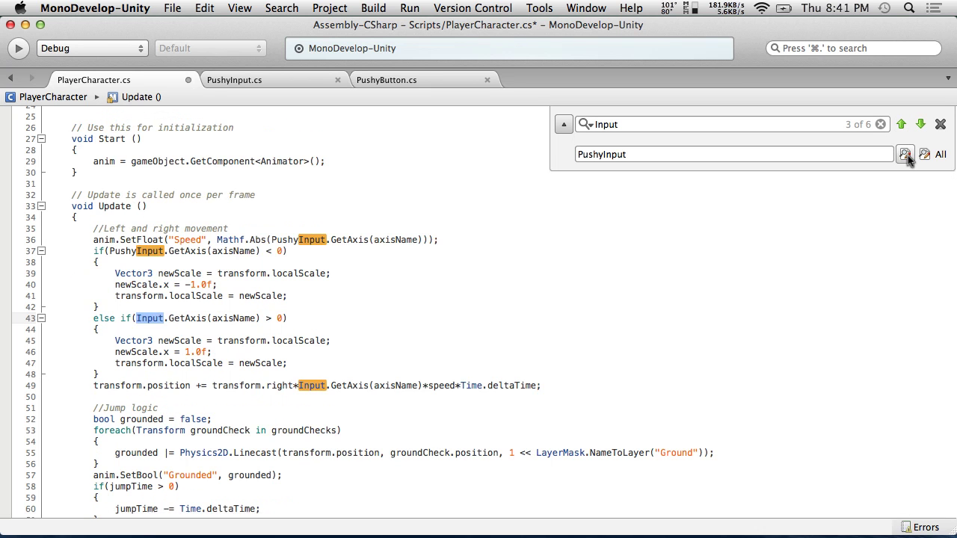
left_click(907, 154)
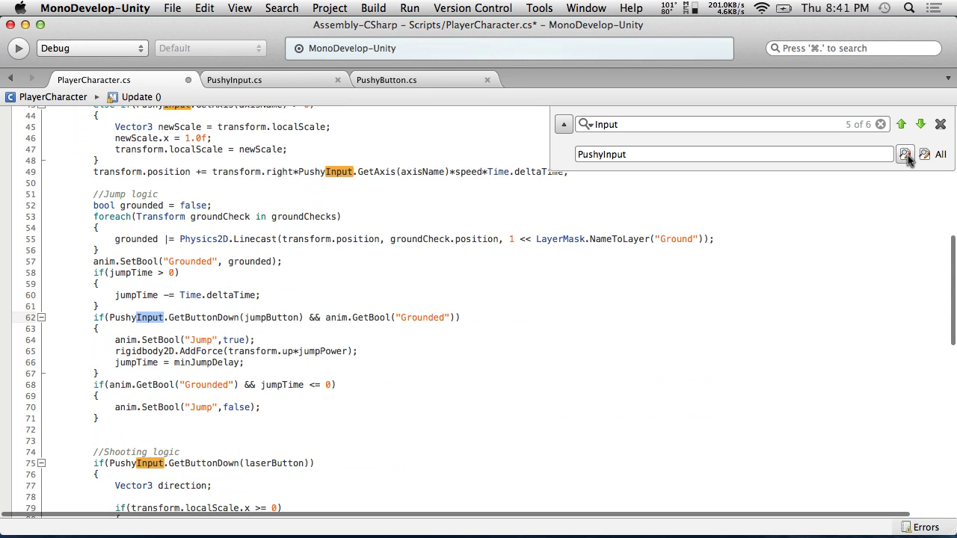
left_click(907, 154)
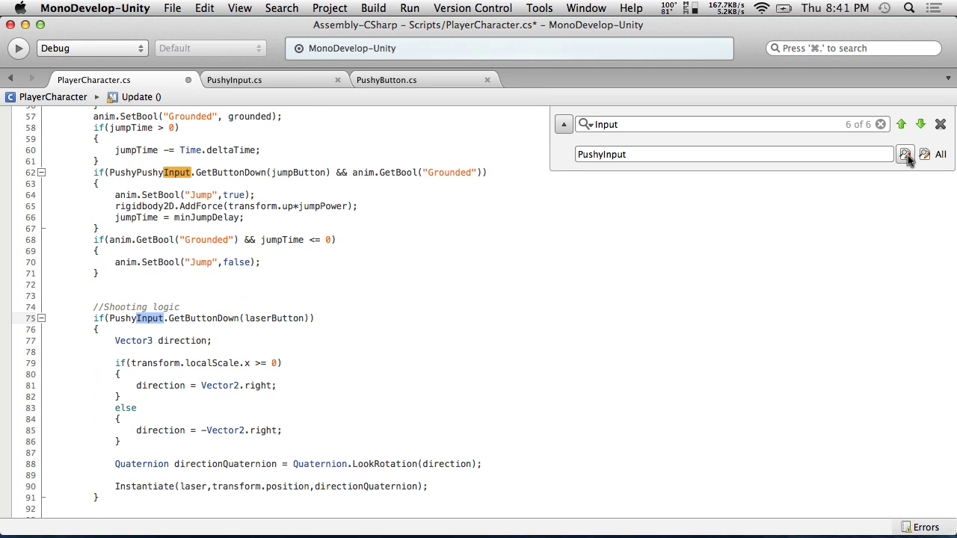
scroll(513, 296, "down", 5)
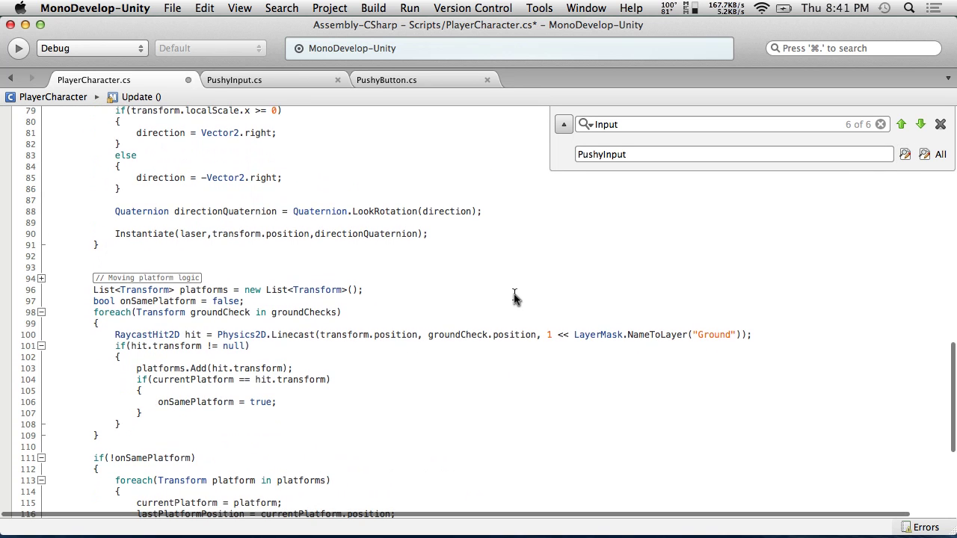
scroll(513, 297, "up", 2)
scroll(513, 296, "down", 6)
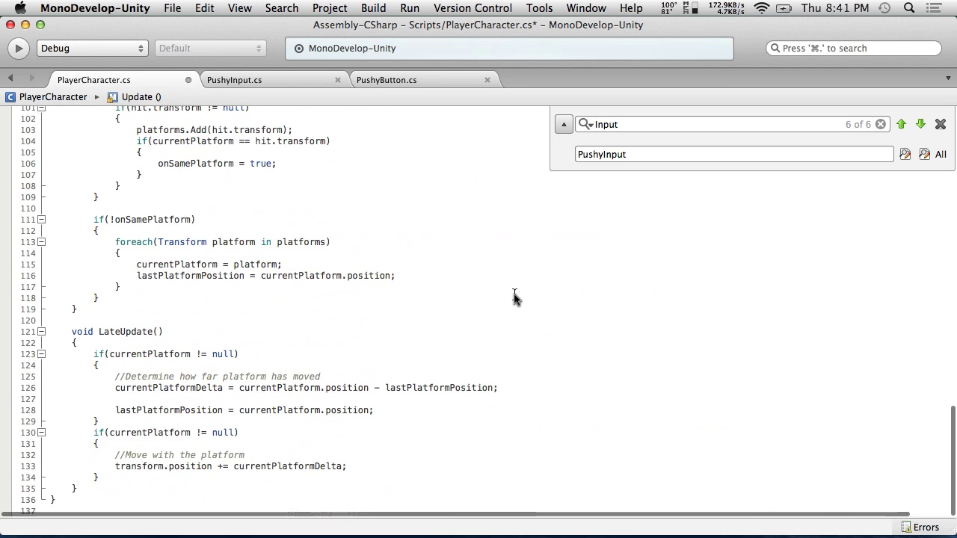
- Remove the doubled Pushy prefix in the jump condition so it reads PushyInput.GetButtonDown(jumpButton)
scroll(513, 297, "up", 10)
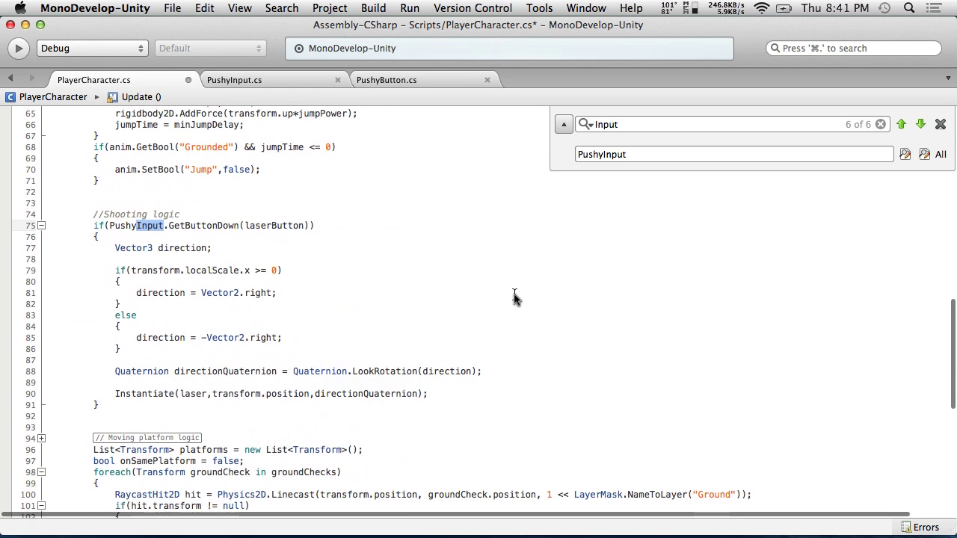
scroll(513, 297, "up", 1)
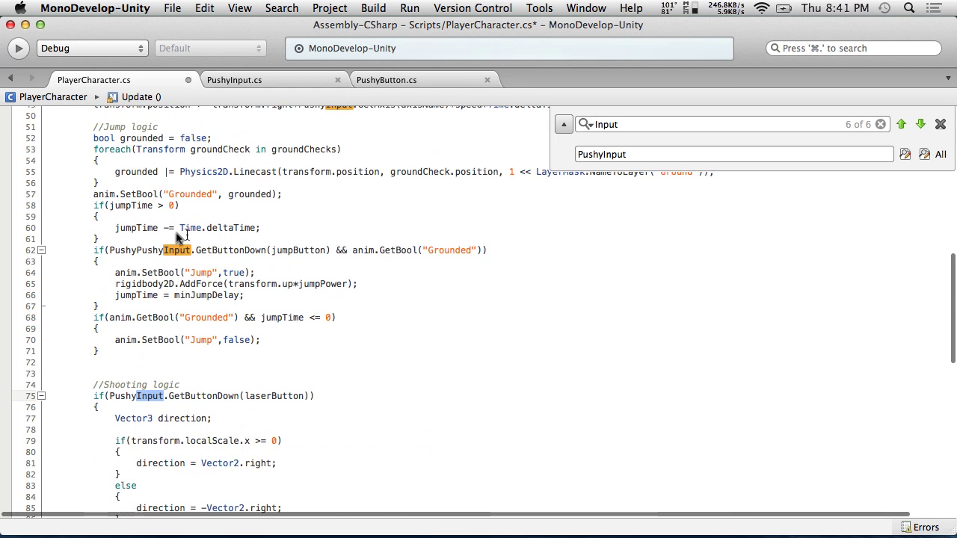
left_click(142, 254)
key("BackSpace")
key("BackSpace")
key("BackSpace")
key("BackSpace")
key("BackSpace")
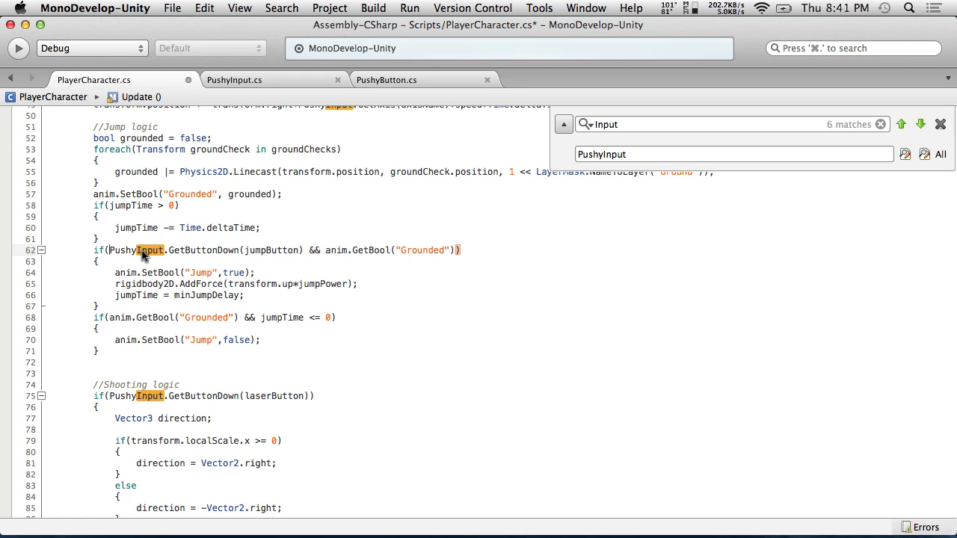
- Close find-and-replace and save the PlayerCharacter script
left_click(941, 124)
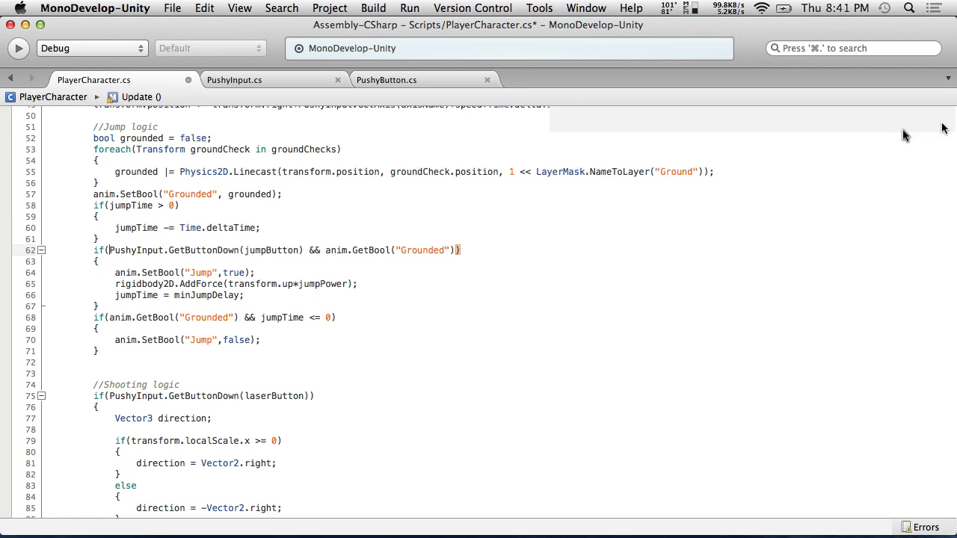
left_click(171, 8)
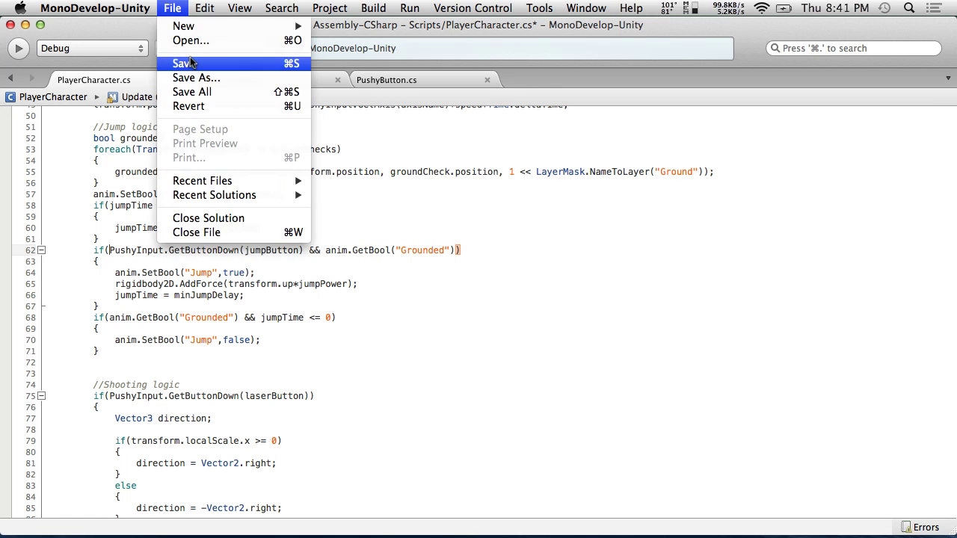
left_click(196, 61)
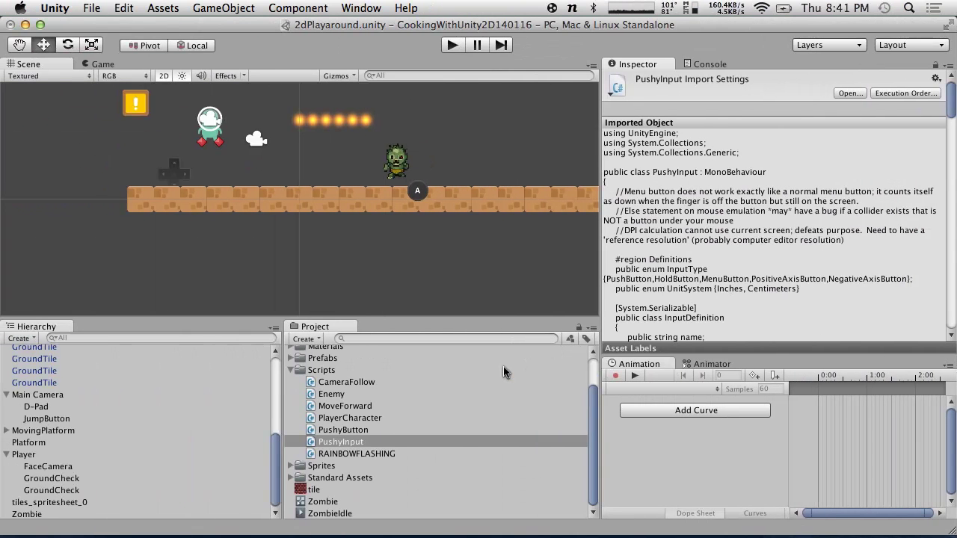
- Play-test the 2D scene in Unity and recheck the PushyInput calls in the PlayerCharacter script's movement code
left_click(451, 46)
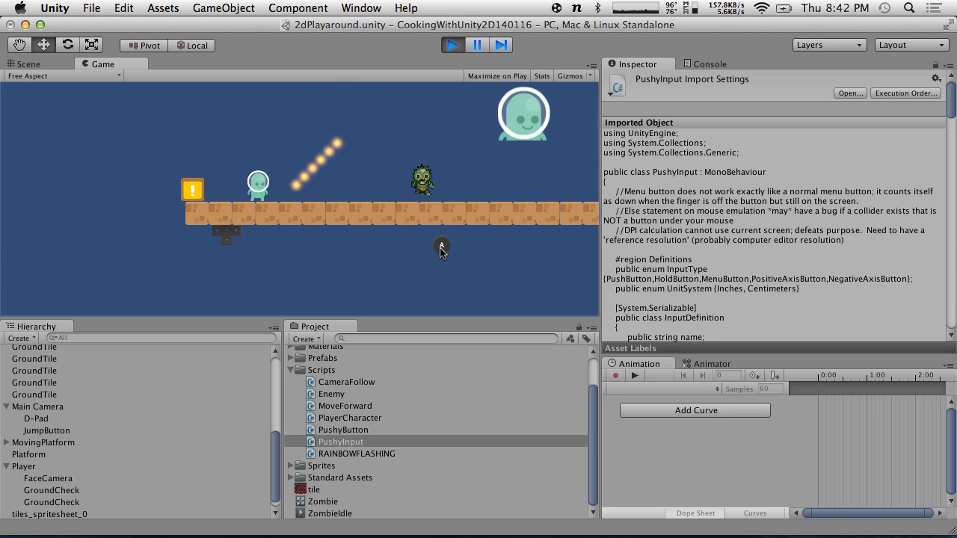
left_click(454, 45)
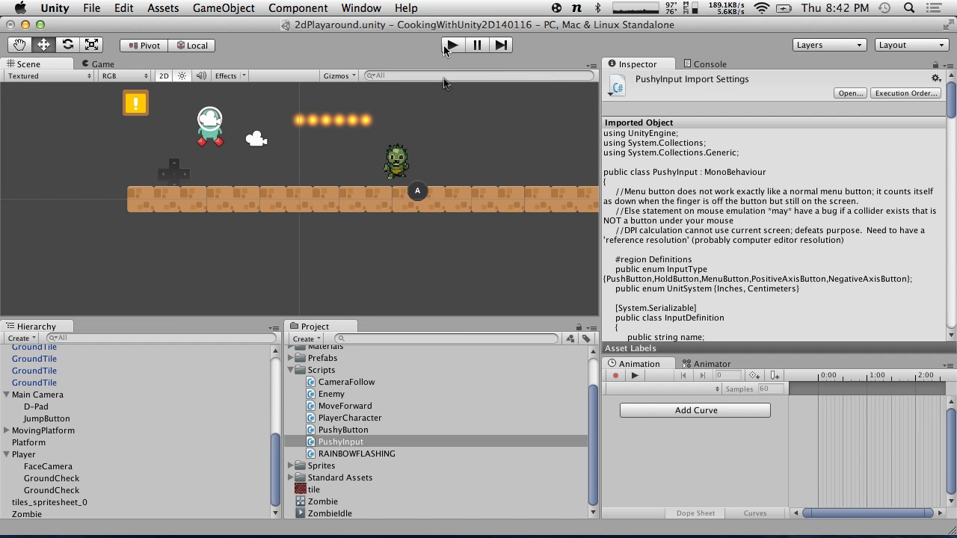
key("super+Tab")
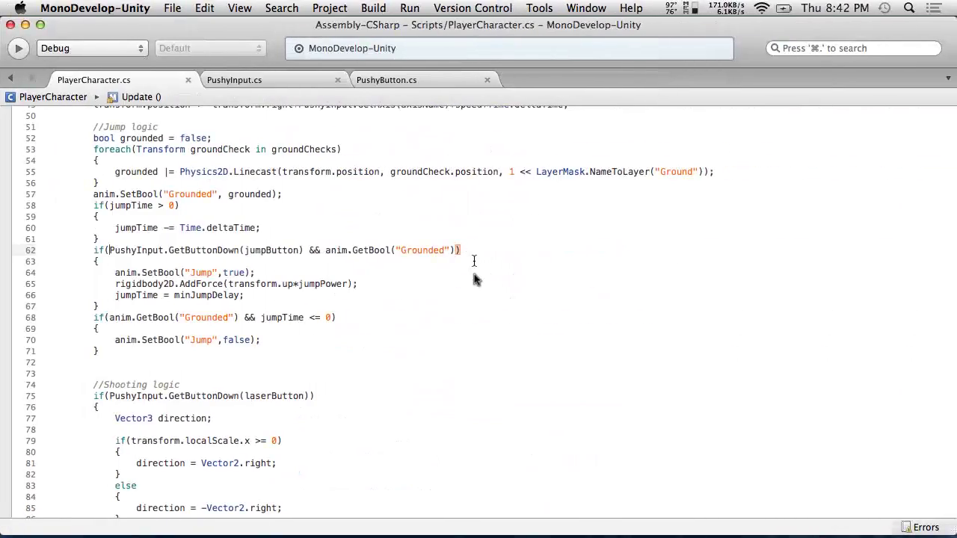
scroll(474, 274, "up", 4)
scroll(473, 273, "up", 6)
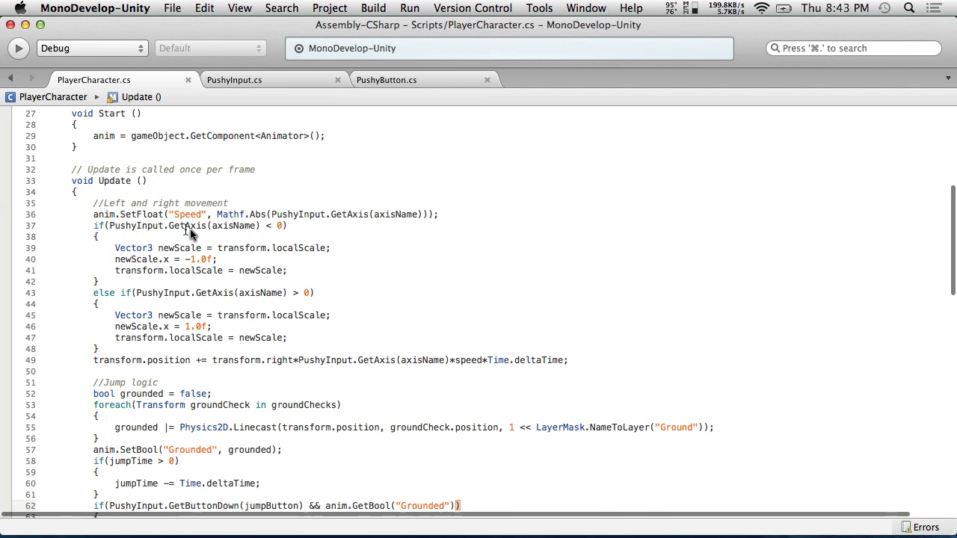
key("super+Tab")
left_click(453, 45)
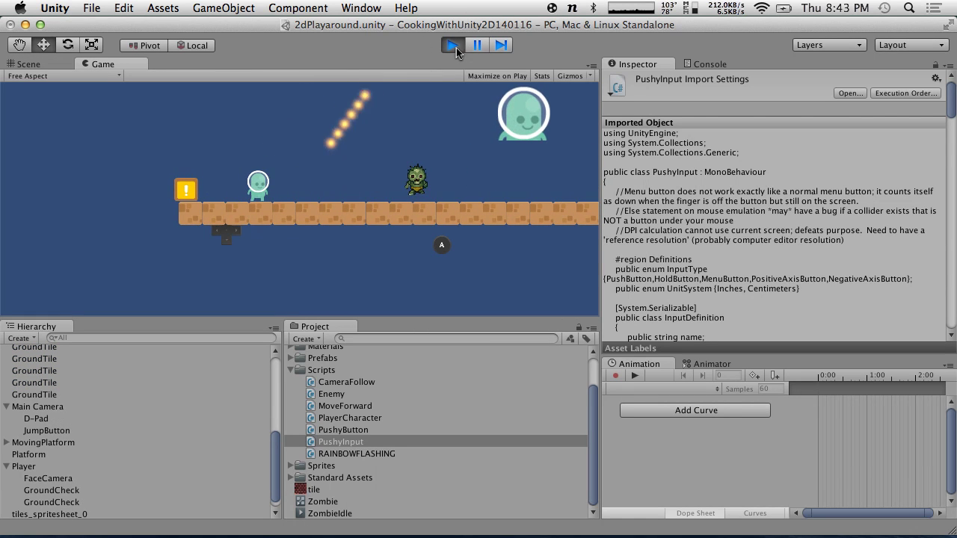
left_click(453, 45)
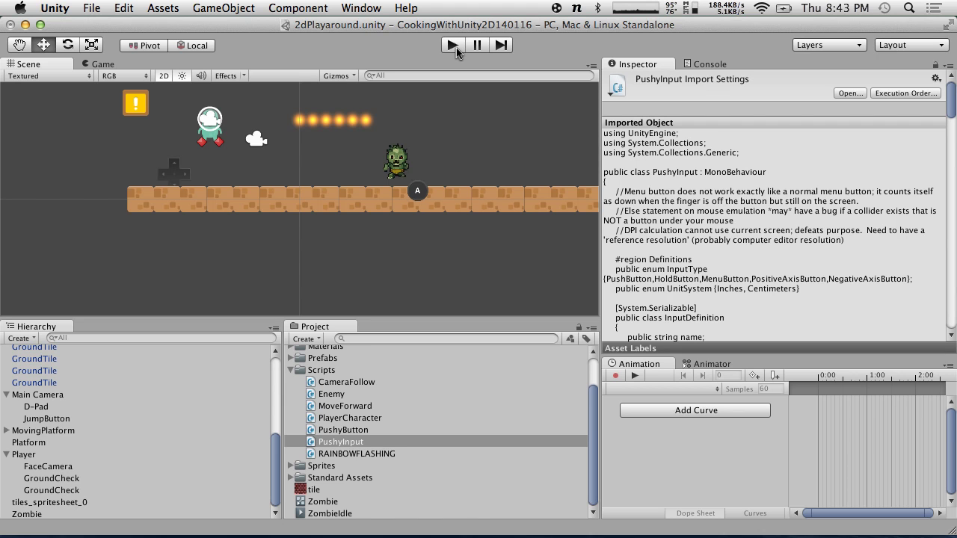
- Run the game, test jumping repeatedly with the on-screen A button, and stop the game
left_click(453, 45)
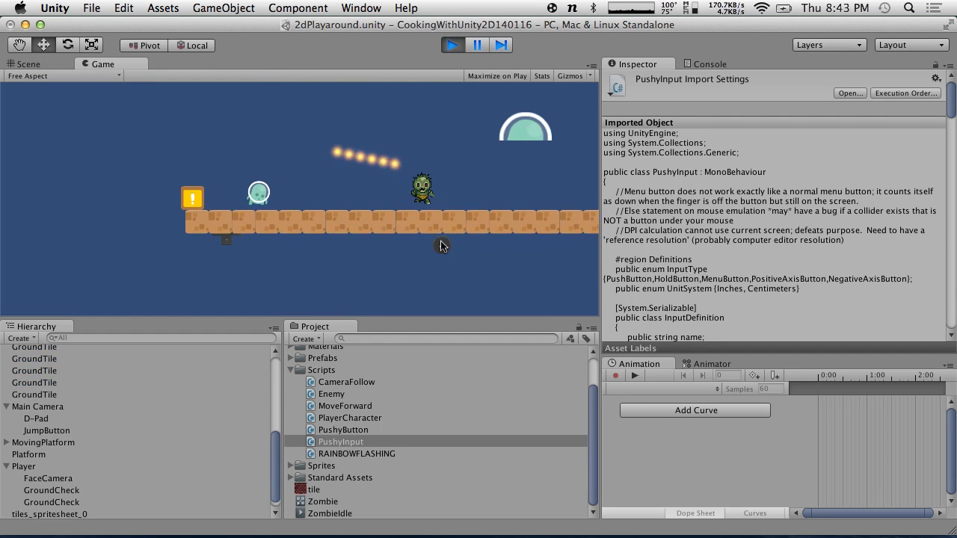
left_click(441, 245)
left_click(440, 247)
left_click(441, 253)
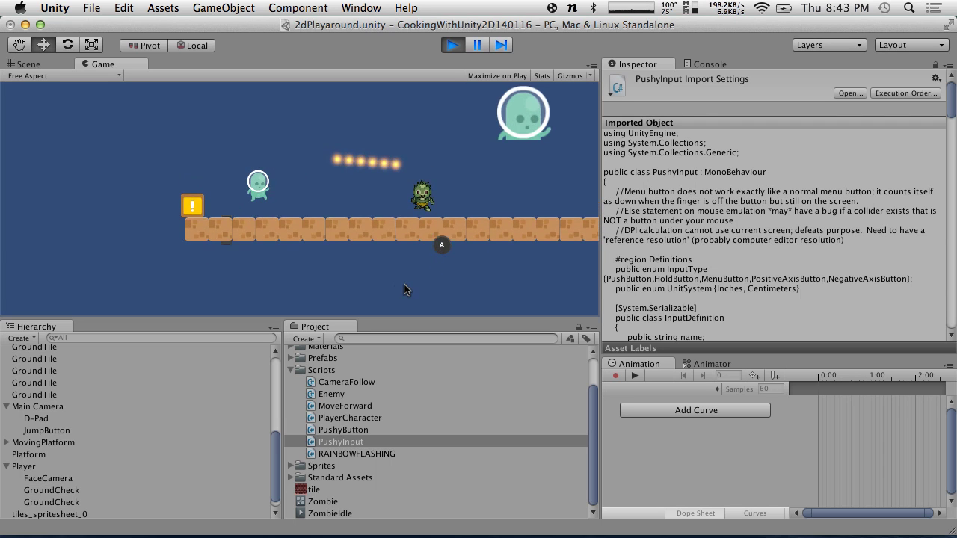
left_click(442, 247)
left_click(444, 247)
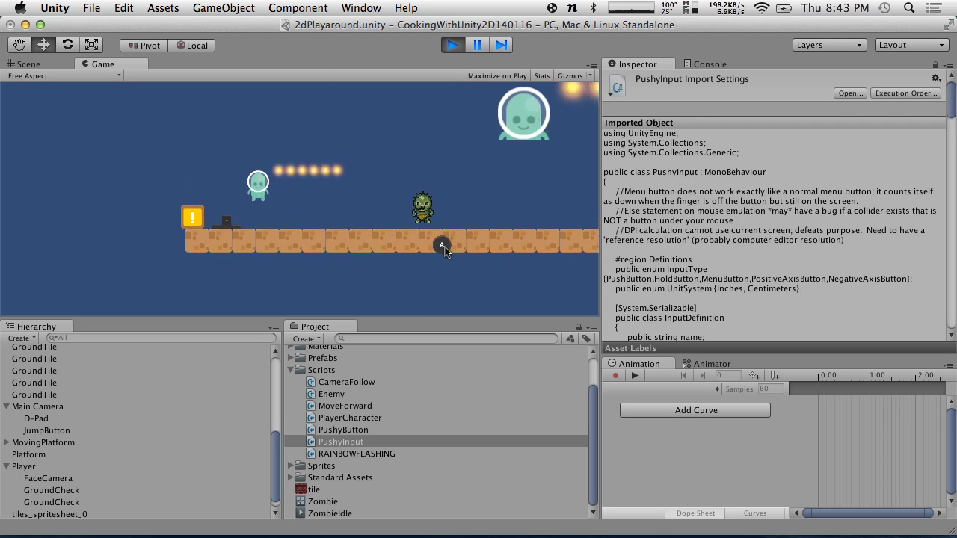
left_click(453, 45)
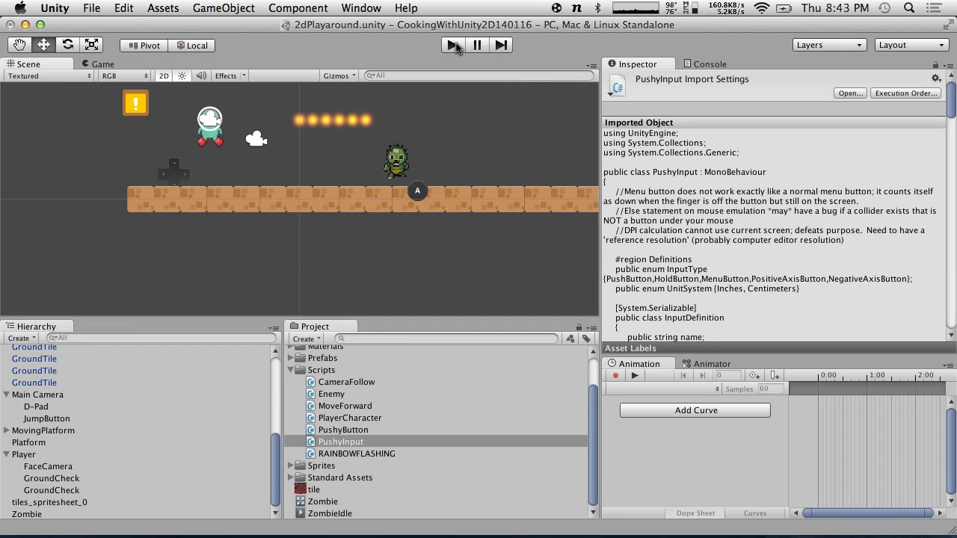
key("ctrl+Right")
key("ctrl+Left")
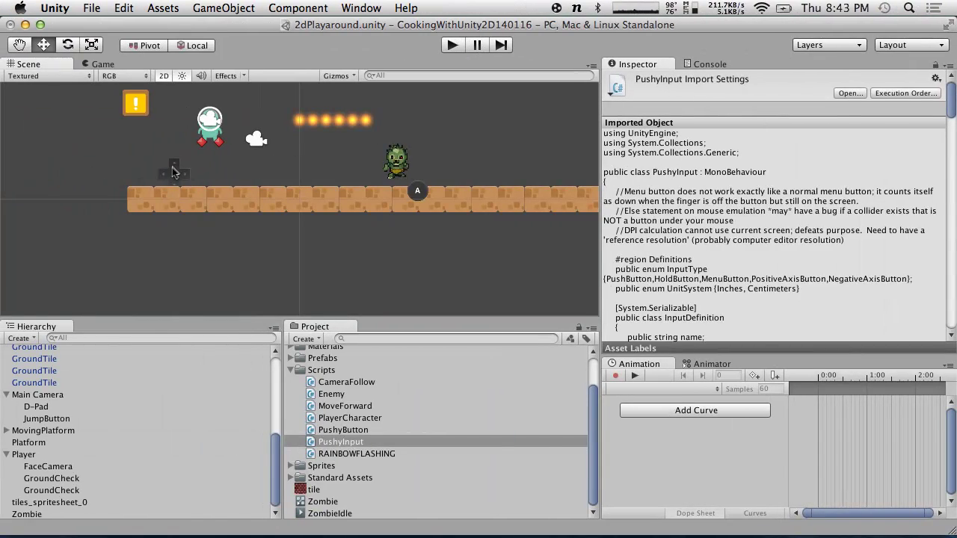
- Compare the depths of the D-Pad and JumpButton in 3D view, and set the D-Pad's Z position to 1
left_click(172, 172)
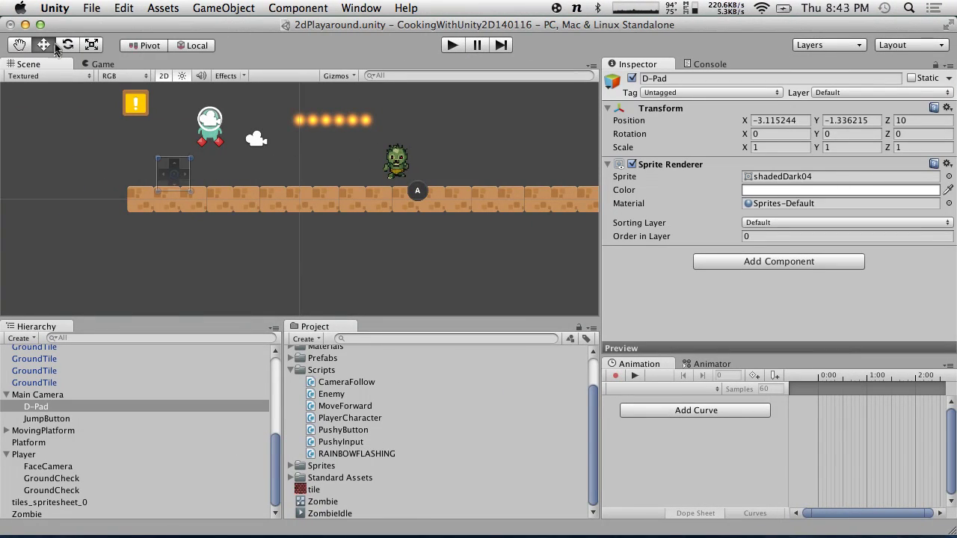
left_click(164, 76)
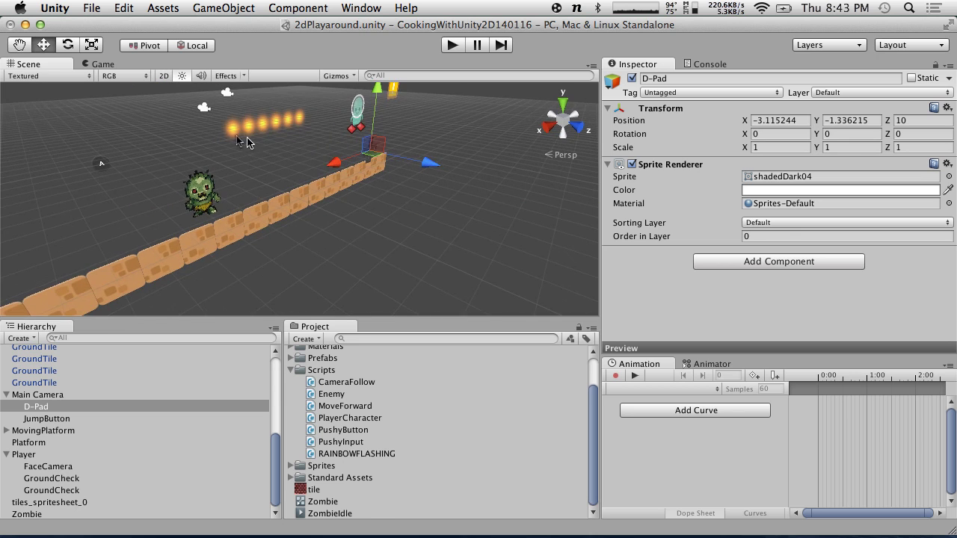
left_click_drag(227, 130, 50, 189, "alt")
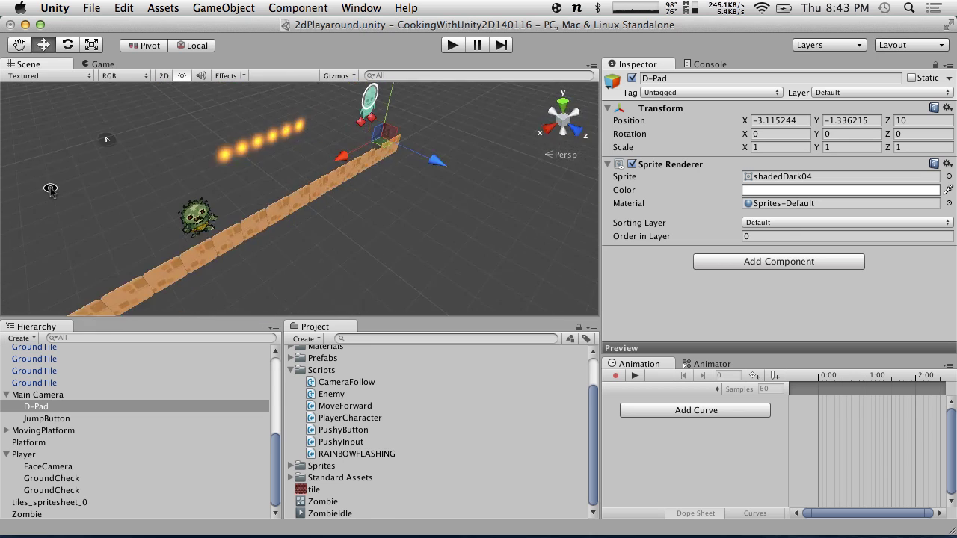
left_click(111, 139)
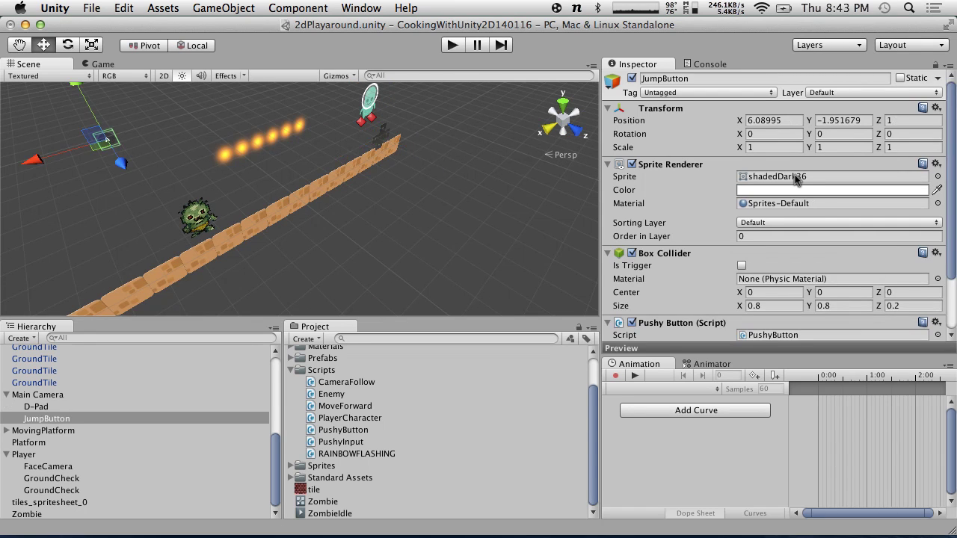
left_click(379, 142)
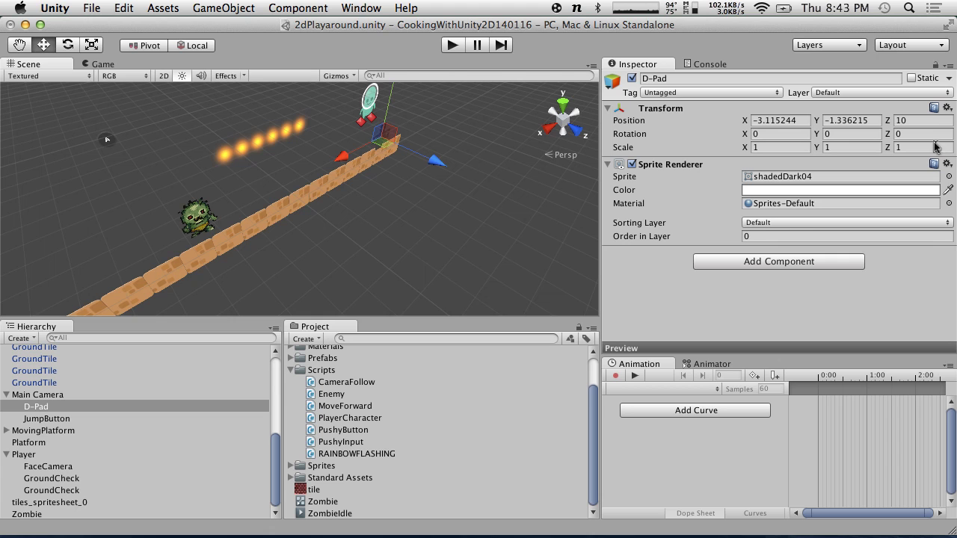
left_click(920, 120)
type("1")
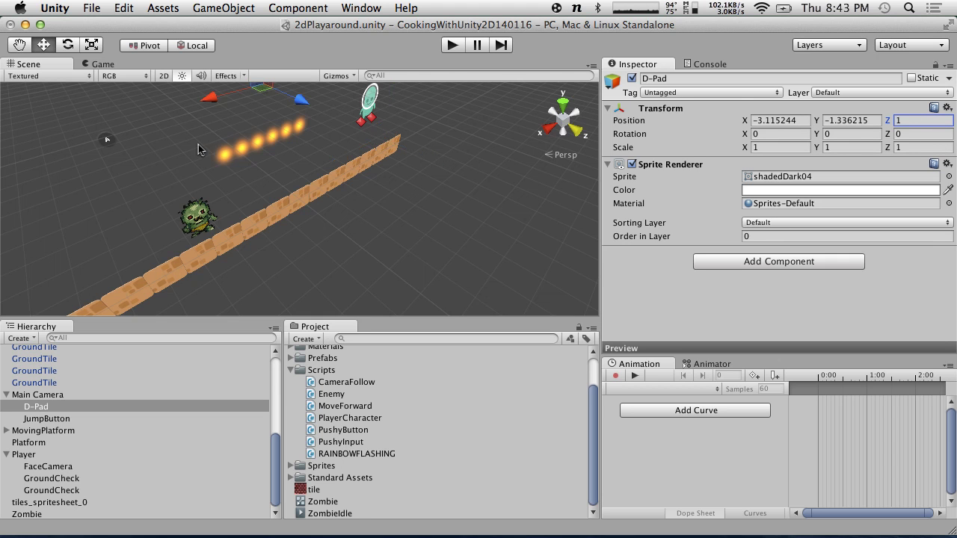
- Return the scene to 2D view and enlarge the D-Pad sprite uniformly to a scale of about 2.11
left_click_drag(104, 159, 451, 111, "alt")
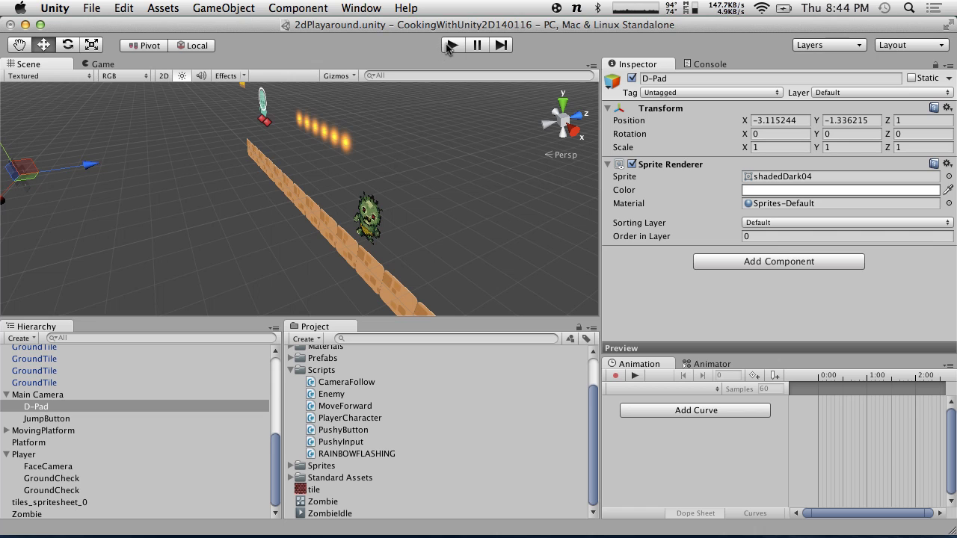
left_click(163, 75)
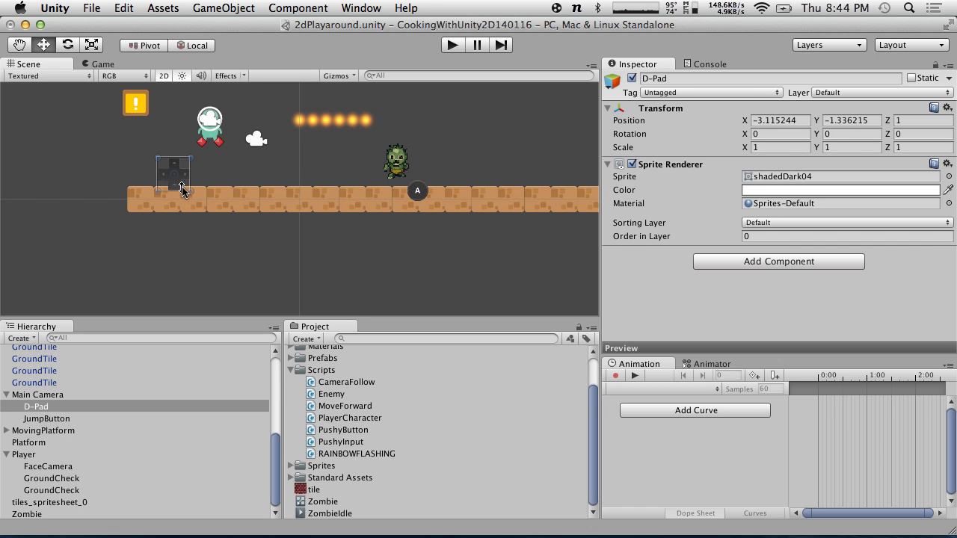
left_click_drag(189, 193, 228, 229)
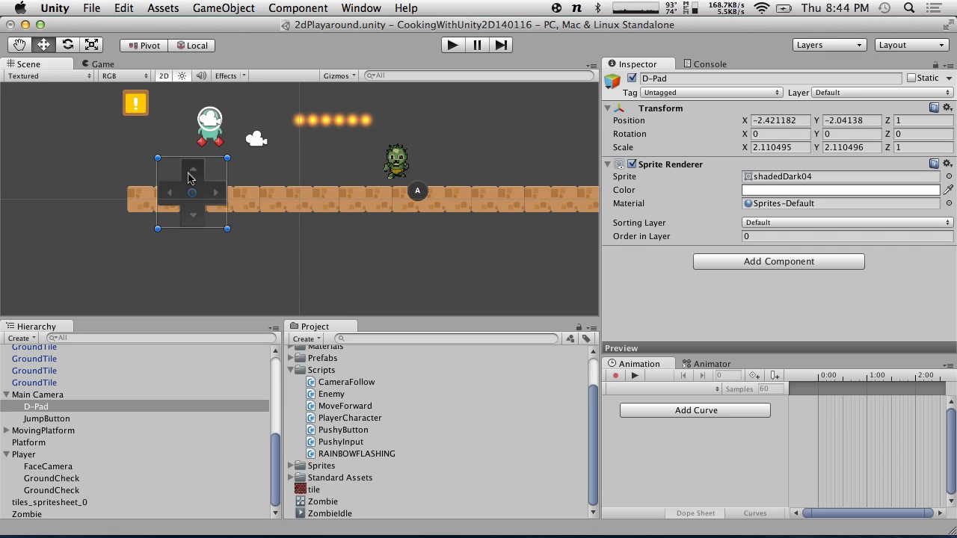
- Create an empty game object and make it a child of the D-Pad under Main Camera
right_click(45, 407)
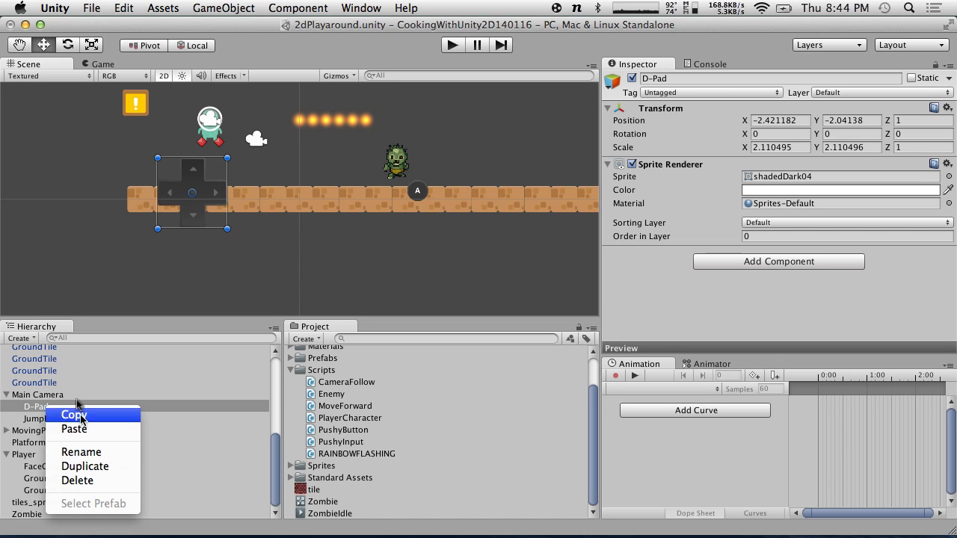
left_click(203, 7)
left_click(224, 25)
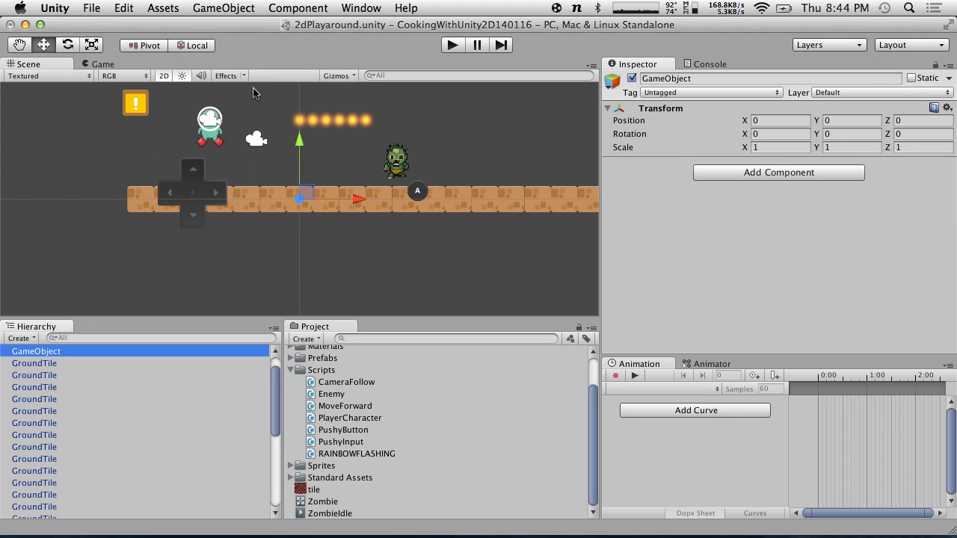
scroll(62, 358, "up", 1)
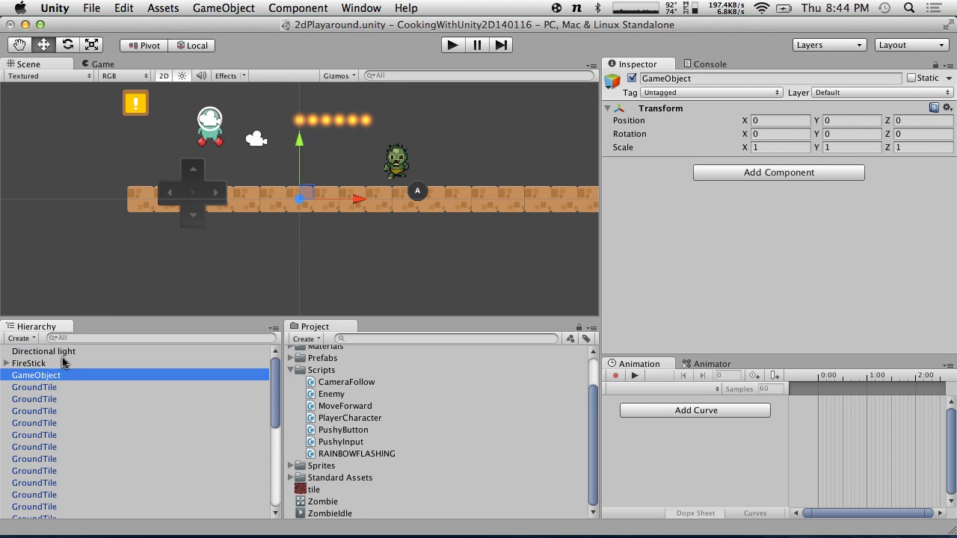
left_click_drag(36, 376, 74, 403)
left_click(23, 406)
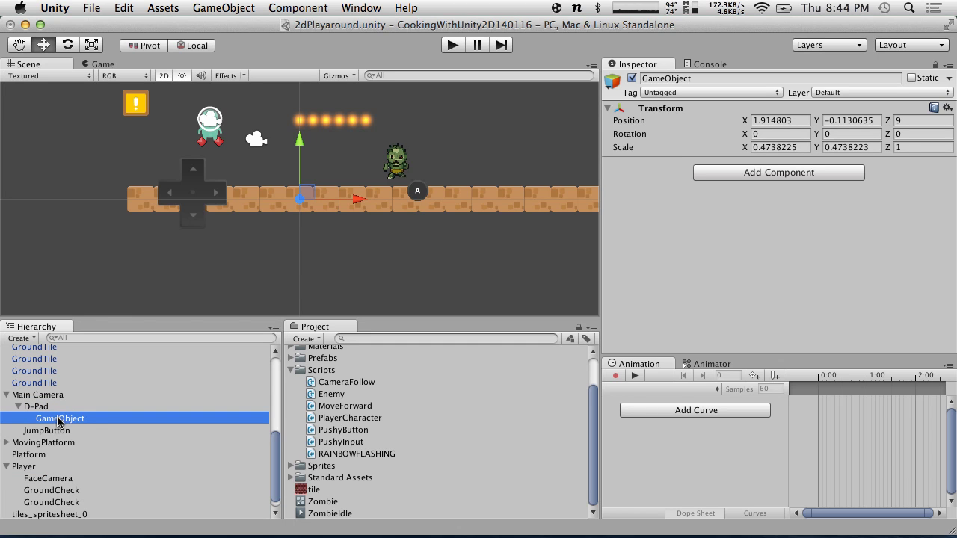
- Rename the D-Pad's new child object to Left
left_click(90, 424)
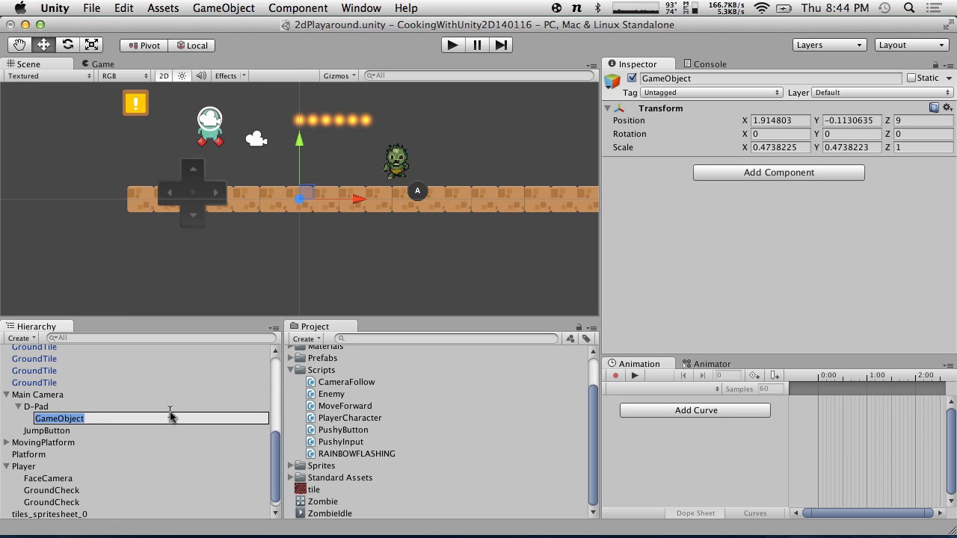
type("Left")
key("Return")
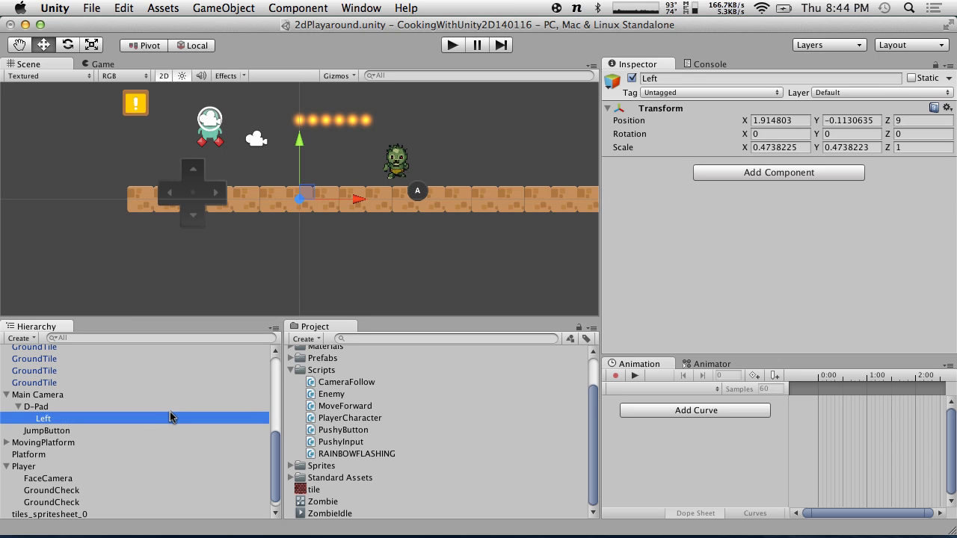
- Duplicate the Left object under the D-Pad
right_click(38, 404)
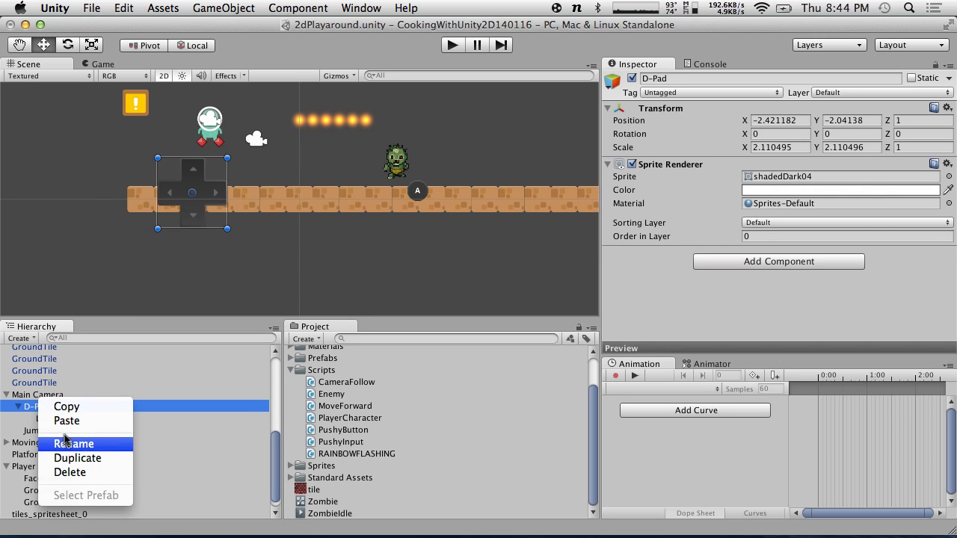
left_click(28, 406)
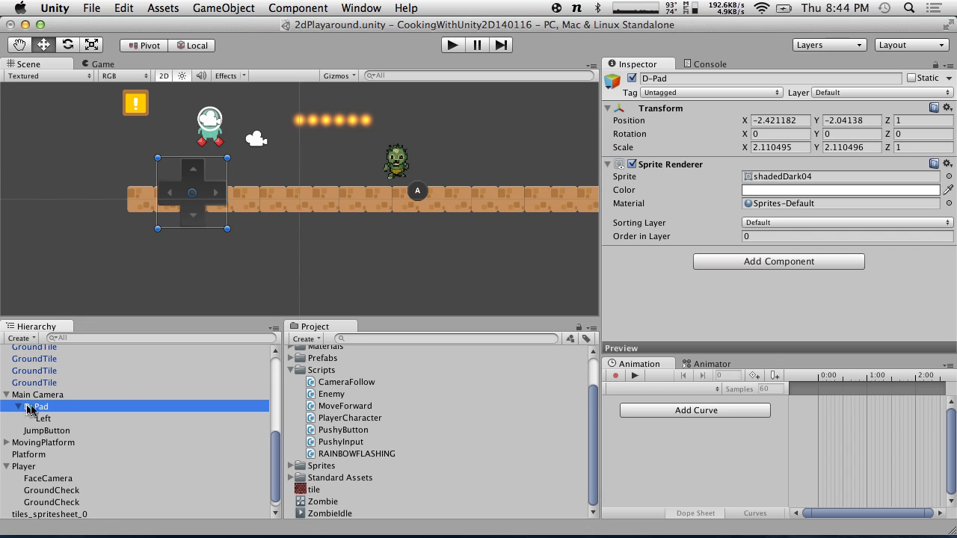
left_click(71, 420)
key("super+d")
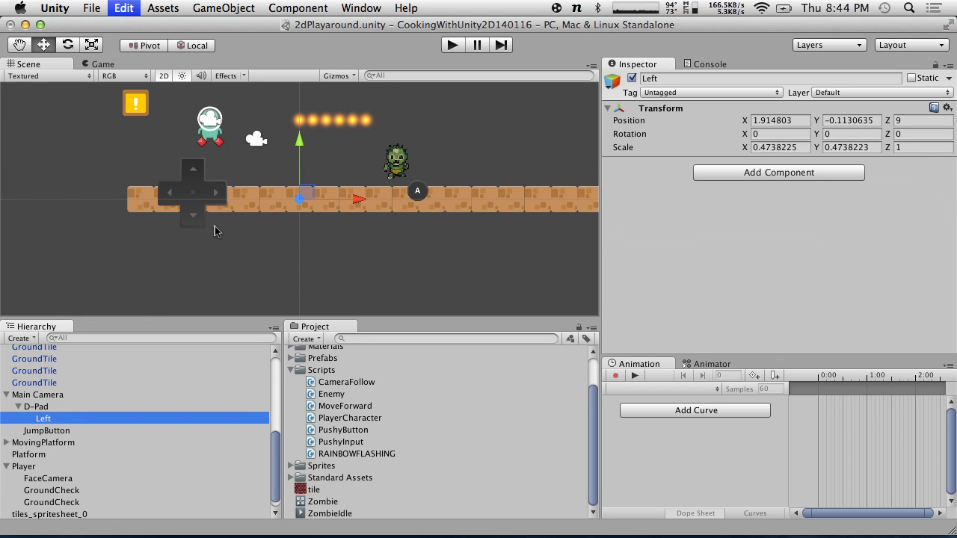
- Rename the duplicated Left object under the D-Pad to Right
key("Return")
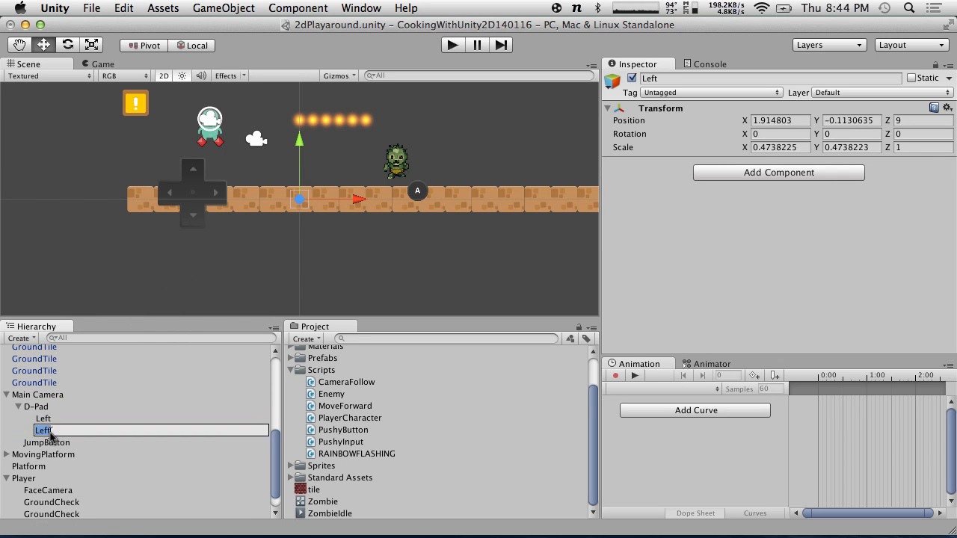
type("Right")
key("Return")
- Add a 3D Box Collider to both the Left and Right objects under the D-Pad
left_click(50, 420)
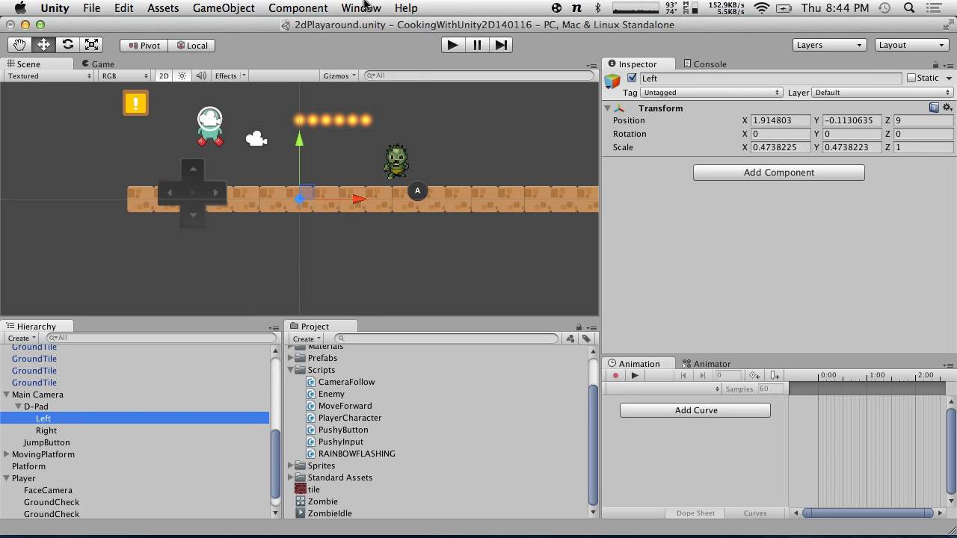
left_click(298, 8)
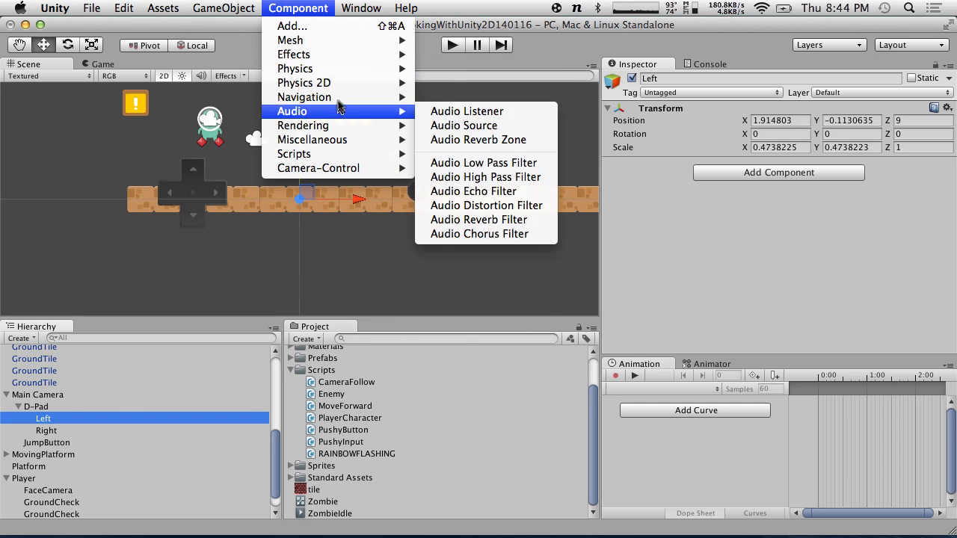
mouse_move(337, 66)
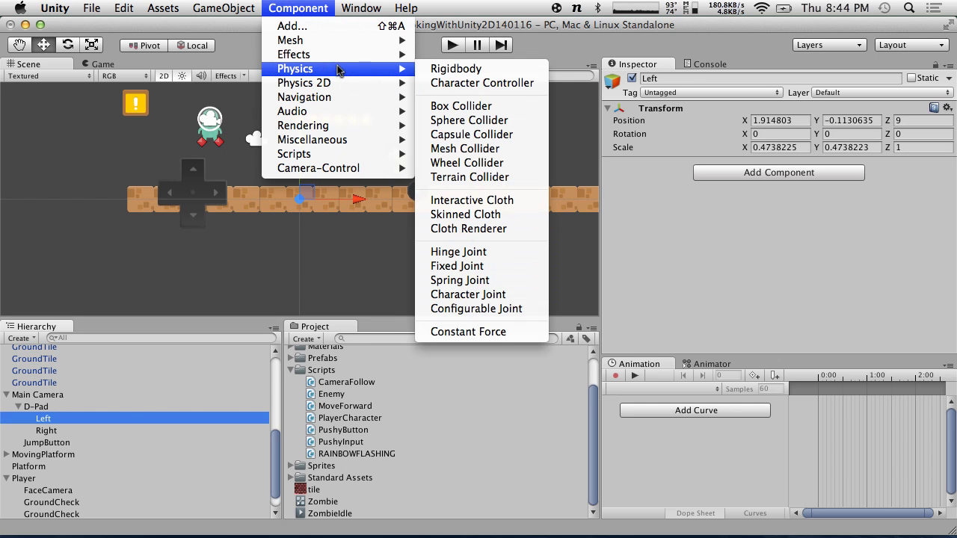
left_click(457, 106)
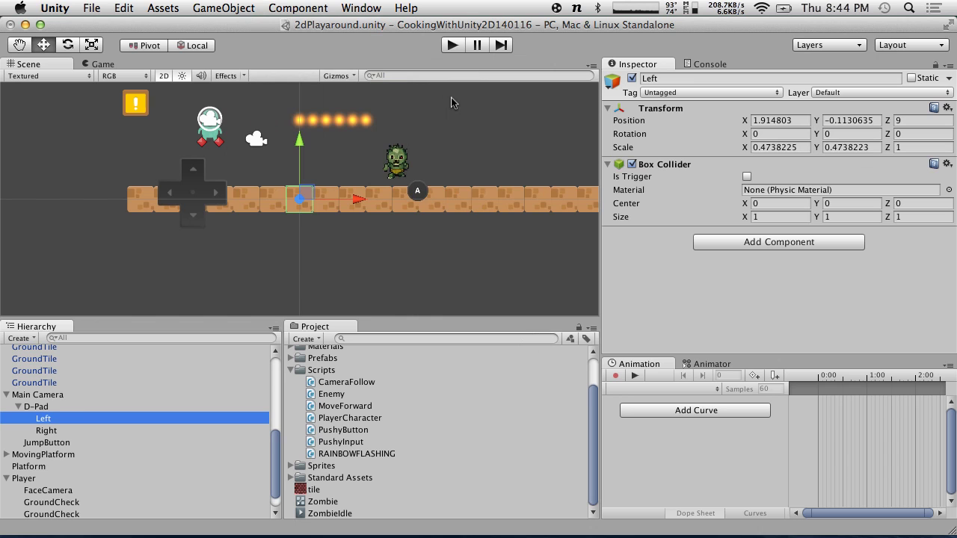
left_click(46, 430)
left_click(288, 7)
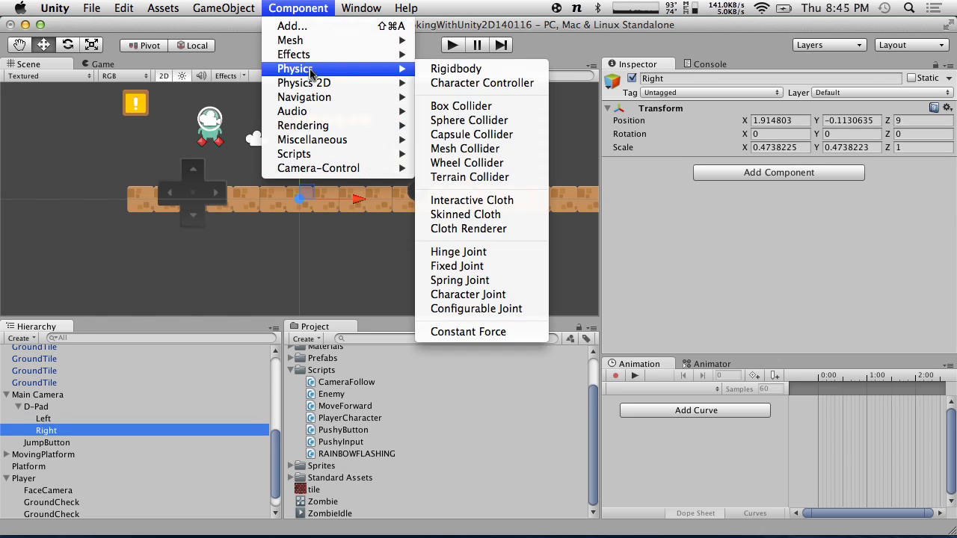
mouse_move(320, 71)
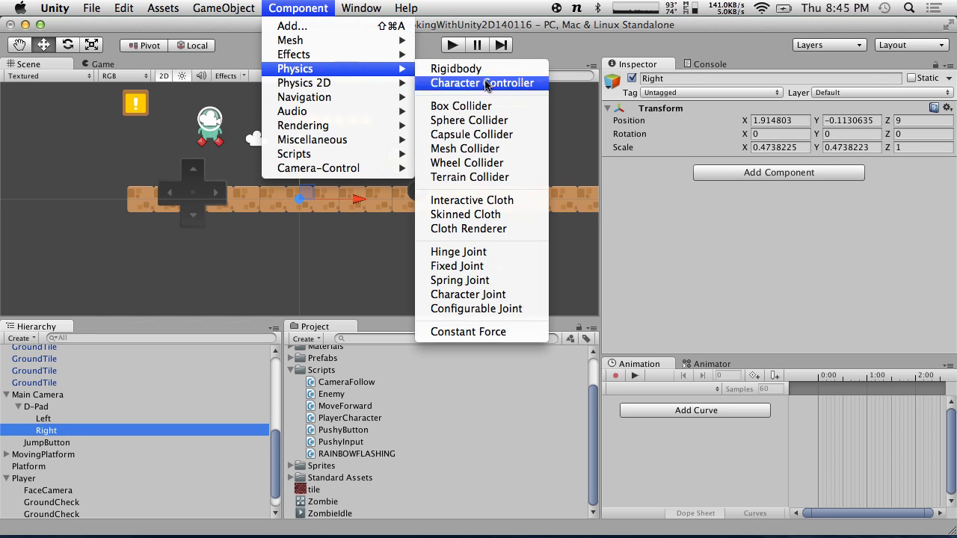
left_click(510, 109)
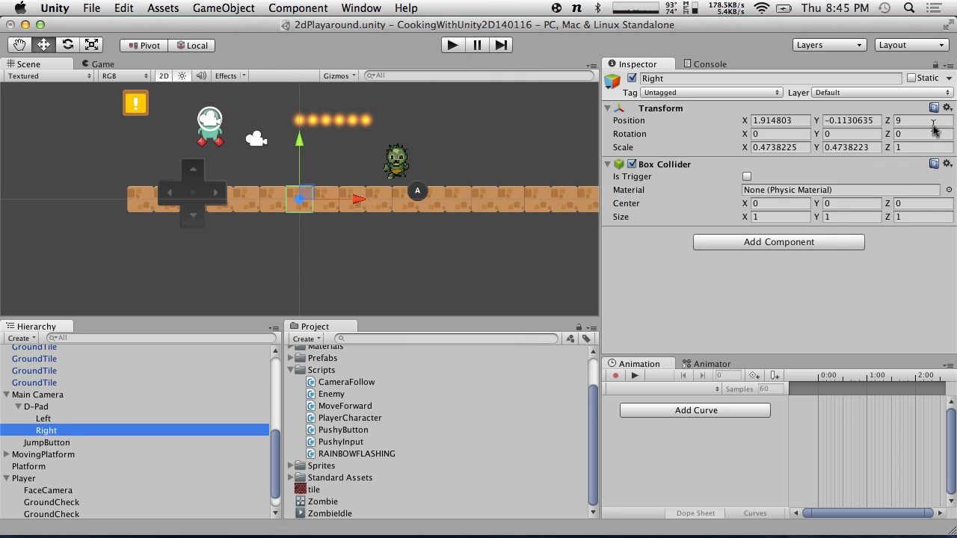
- Set the position of Left and Right together to 0 on X, Y and Z, centring them on the D-Pad
left_click(42, 419)
left_click(44, 431, "shift")
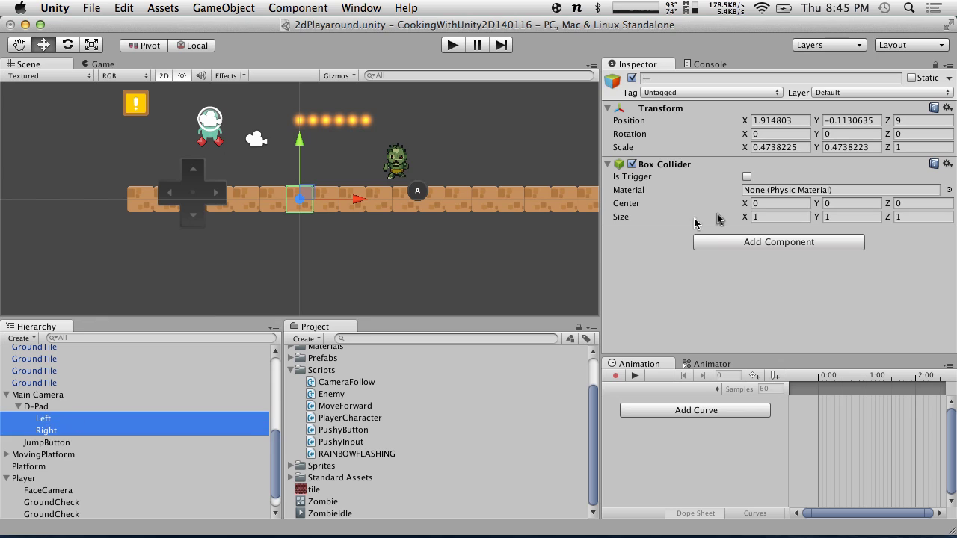
left_click(921, 122)
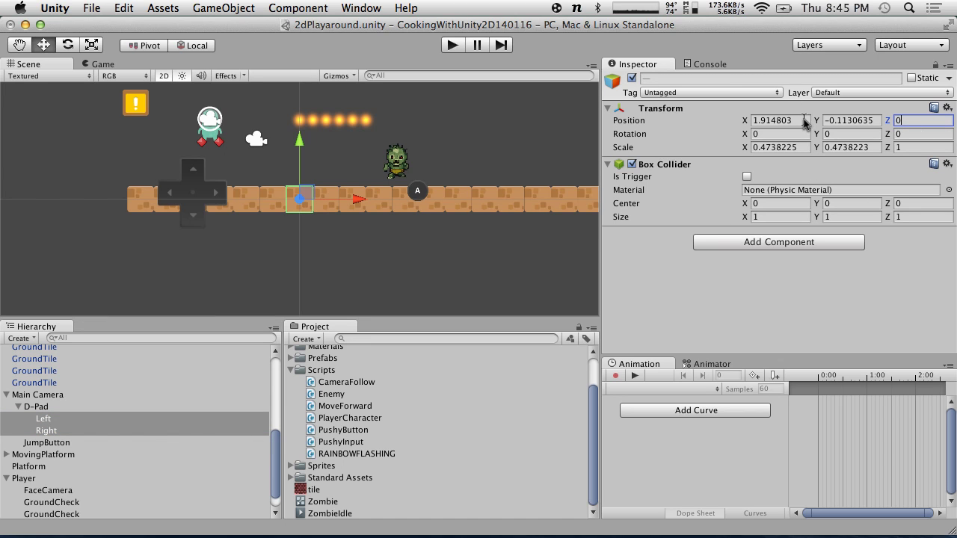
left_click(777, 120)
type("0")
left_click(852, 121)
type("0")
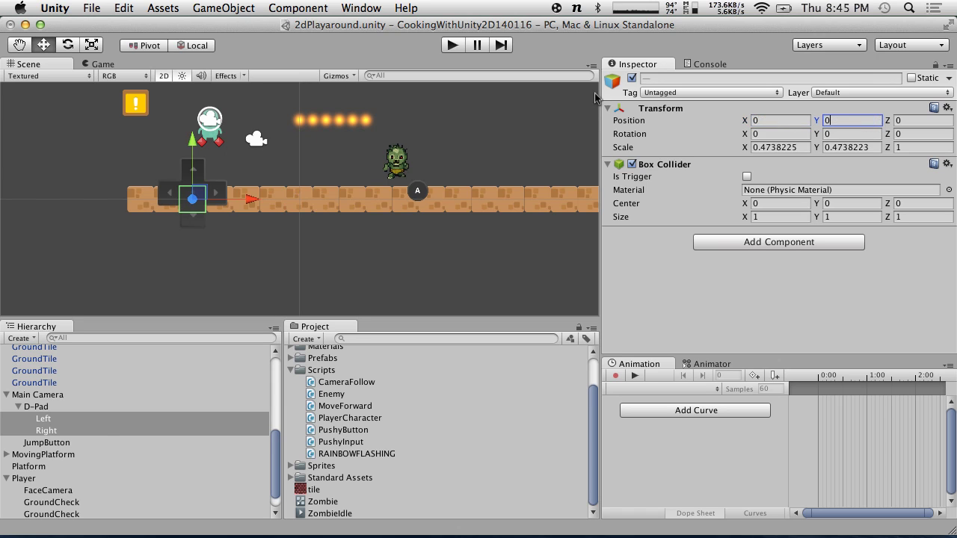
- Move Left and Right together onto the D-Pad's right arm and set their X position to 0.4
left_click_drag(245, 194, 275, 192)
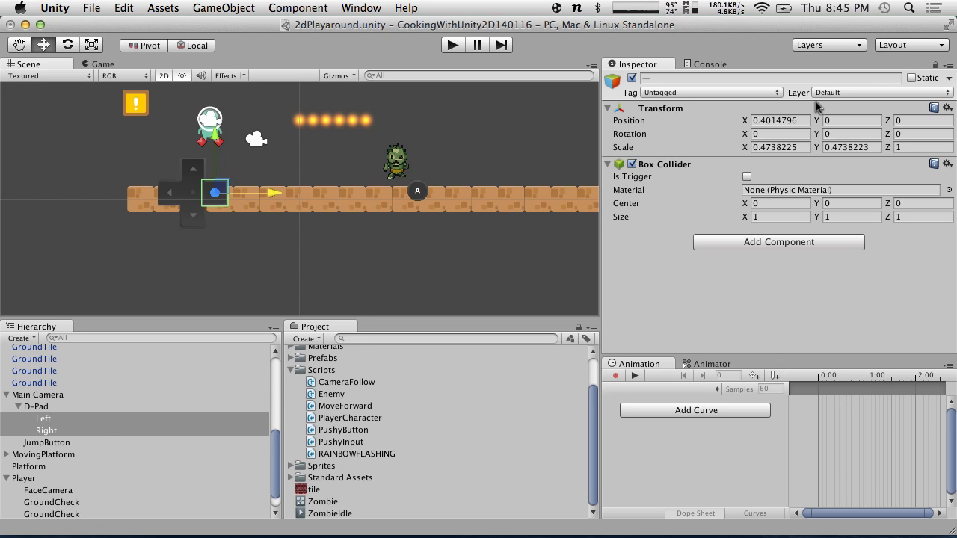
left_click_drag(800, 122, 760, 122)
key("BackSpace")
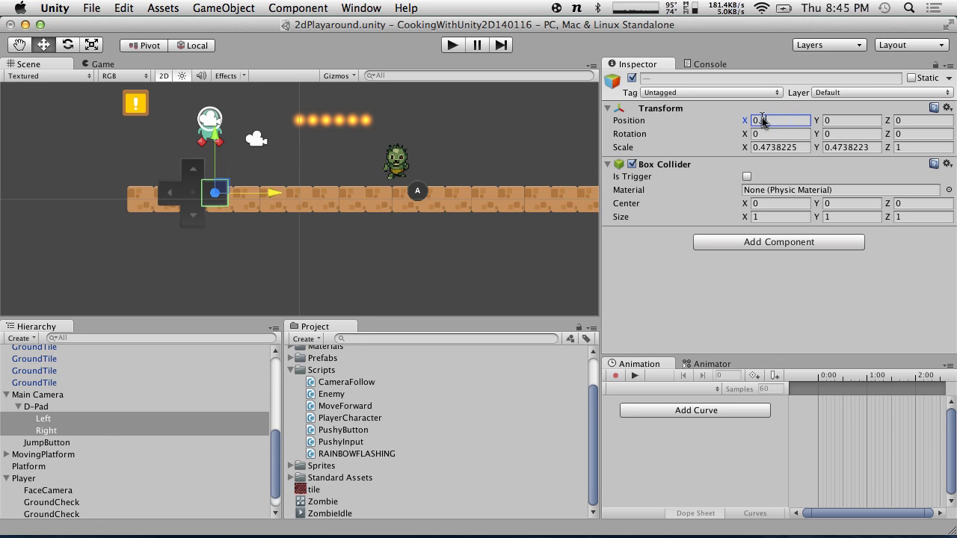
left_click(54, 432)
- Move only the Left object onto the D-Pad's left arm and set its X position to -0.4
left_click(46, 420)
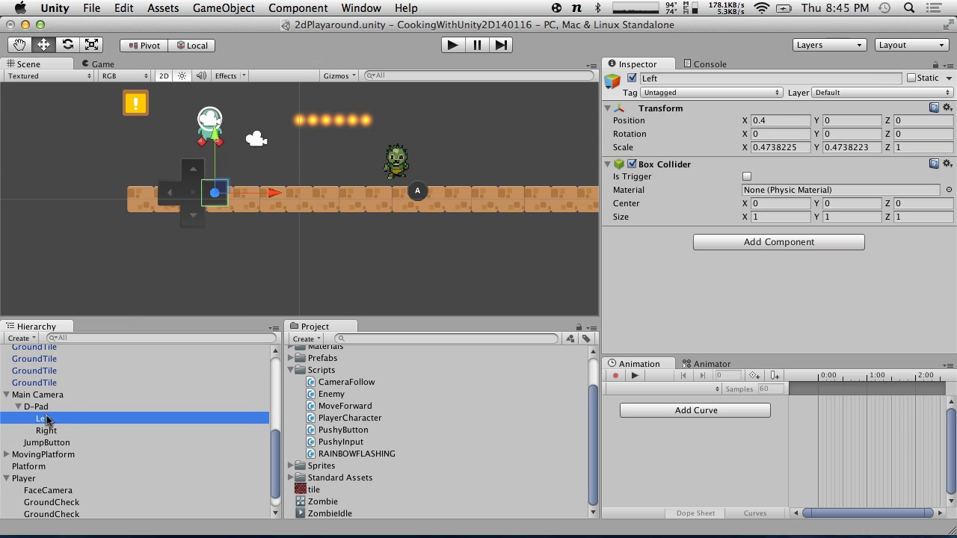
left_click_drag(269, 193, 231, 194)
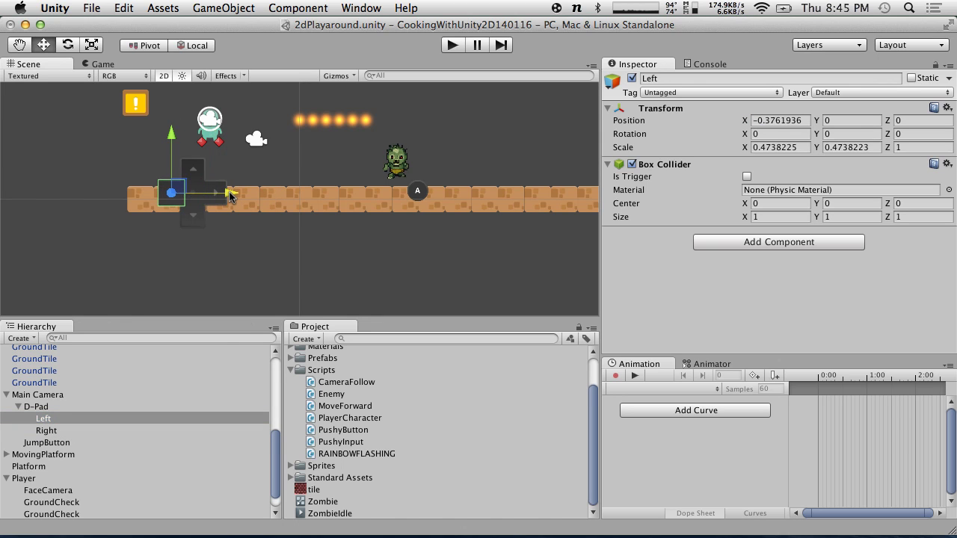
left_click(805, 121)
double_click(777, 120)
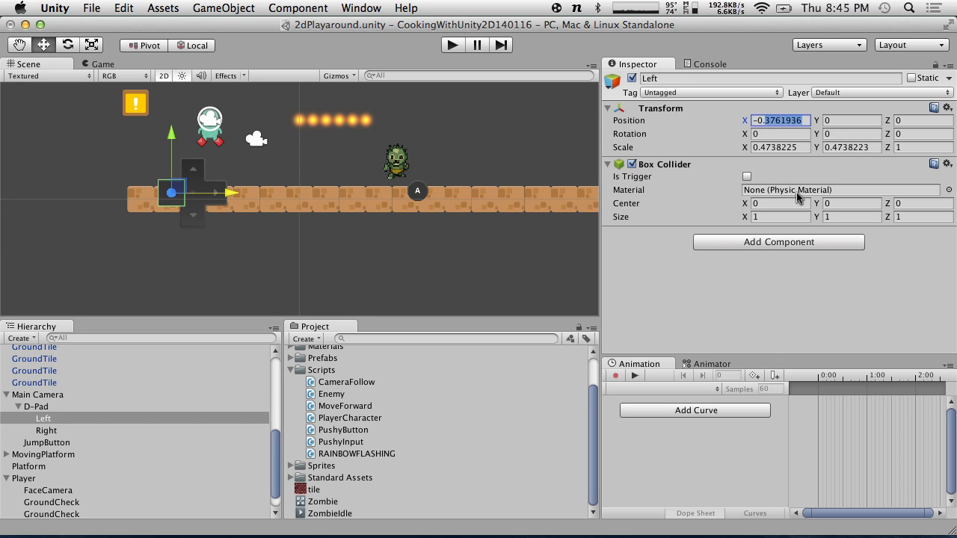
type("-0.4")
left_click(211, 269)
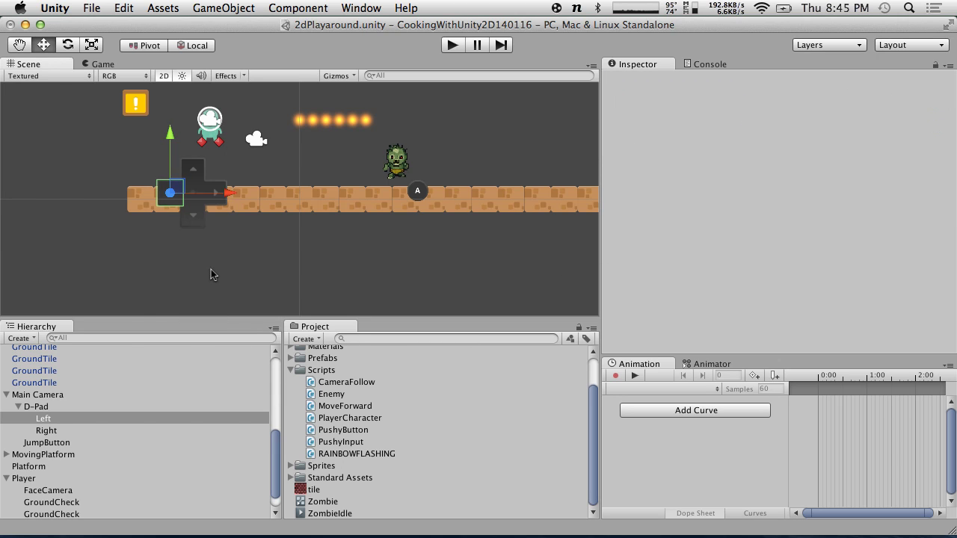
- Attach the PushyButton script to both the Left and Right objects under the D-Pad
left_click(50, 419)
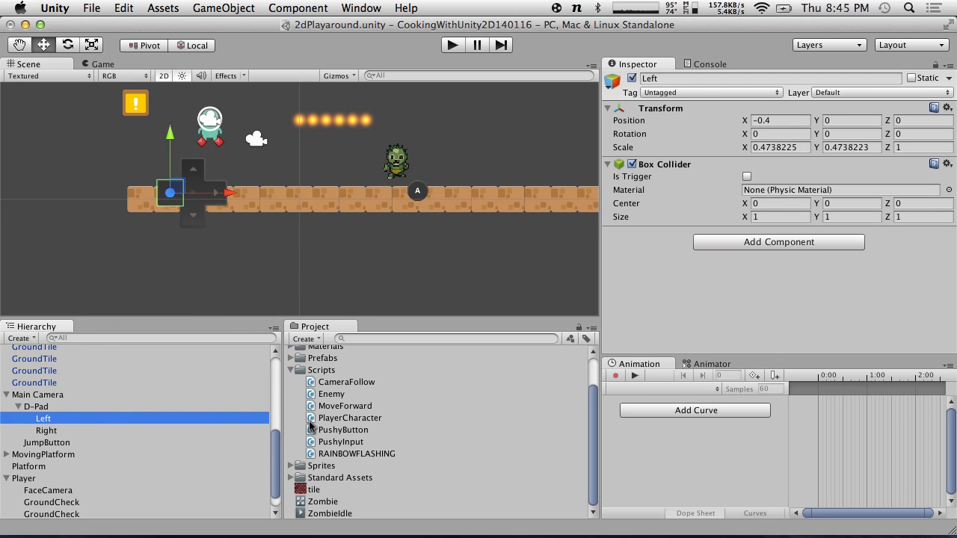
left_click(352, 432)
left_click_drag(352, 432, 270, 421)
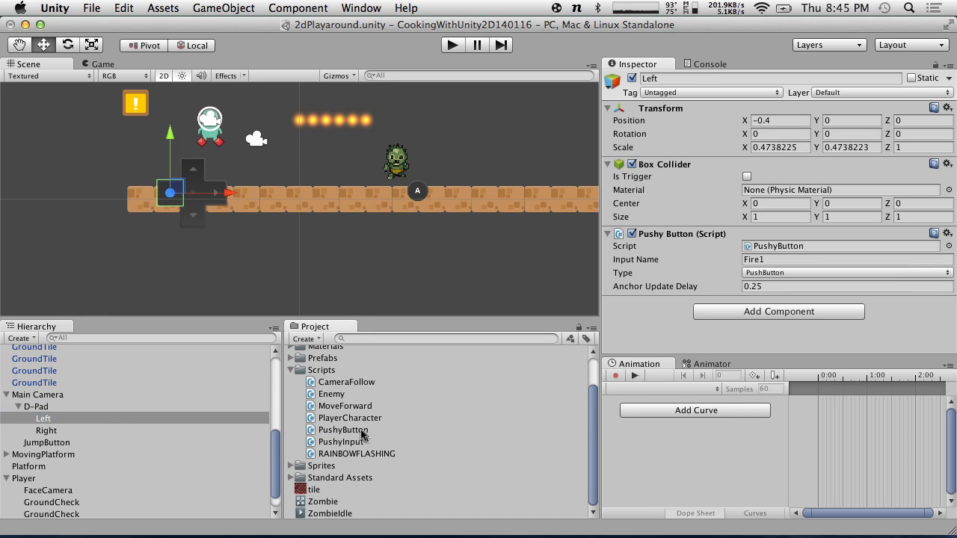
left_click_drag(362, 435, 57, 416)
- Configure Left's Pushy Button with type NegativeAxisButton and input name Horizontal
left_click(61, 417)
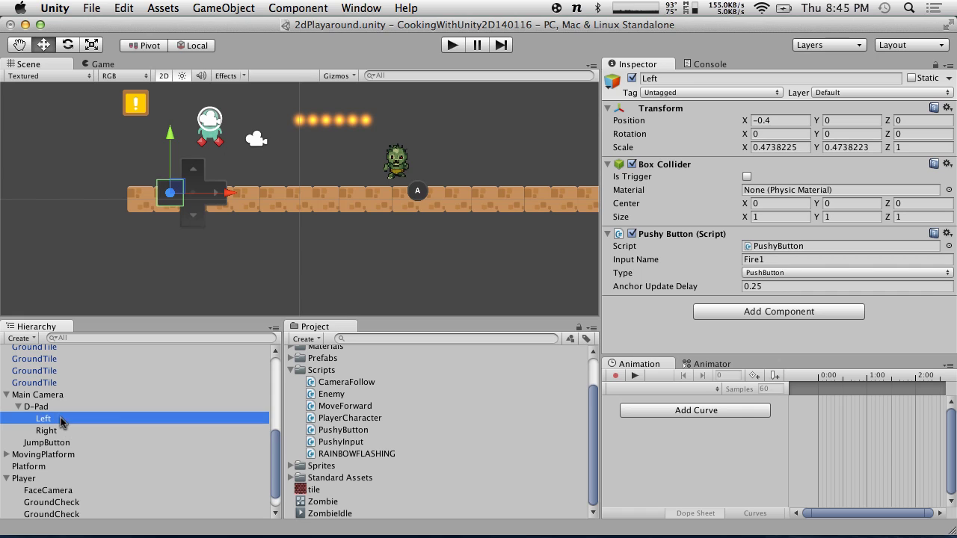
left_click(757, 275)
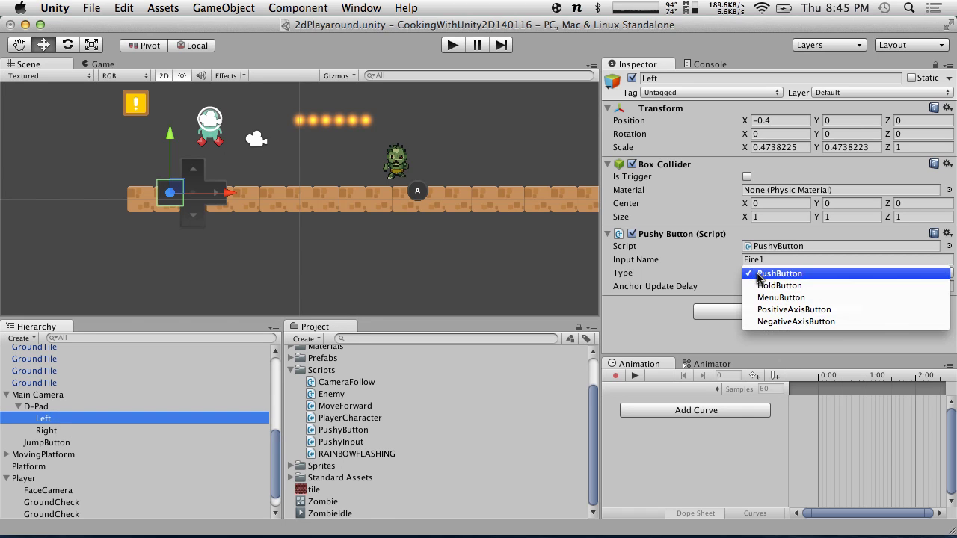
left_click(782, 322)
left_click(606, 260)
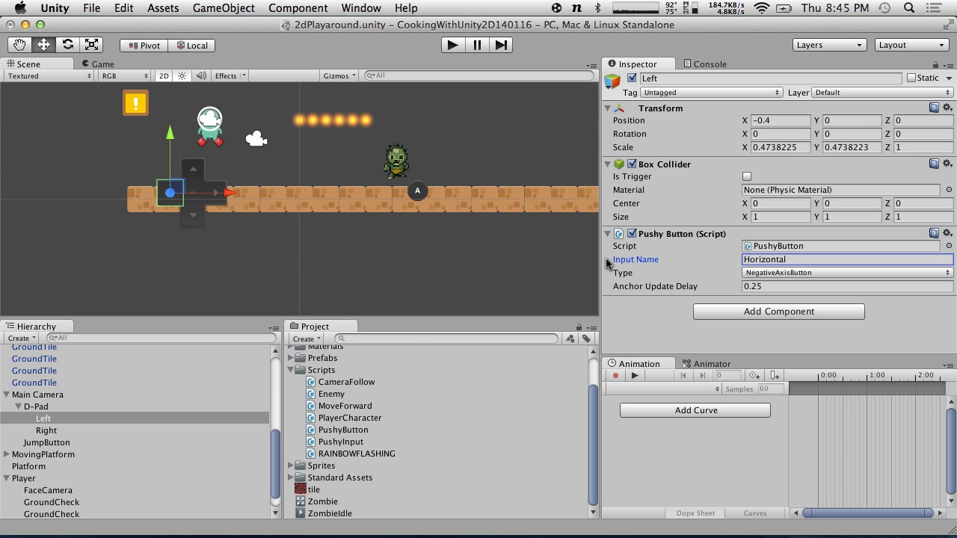
- Configure Right's Pushy Button with type PositiveAxisButton and input name Horizontal
left_click(53, 431)
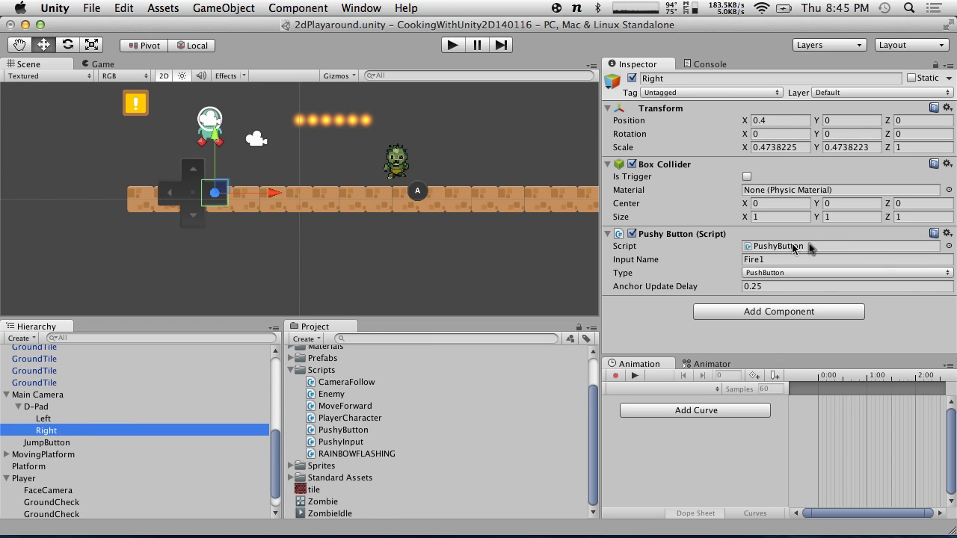
left_click(799, 274)
left_click(807, 325)
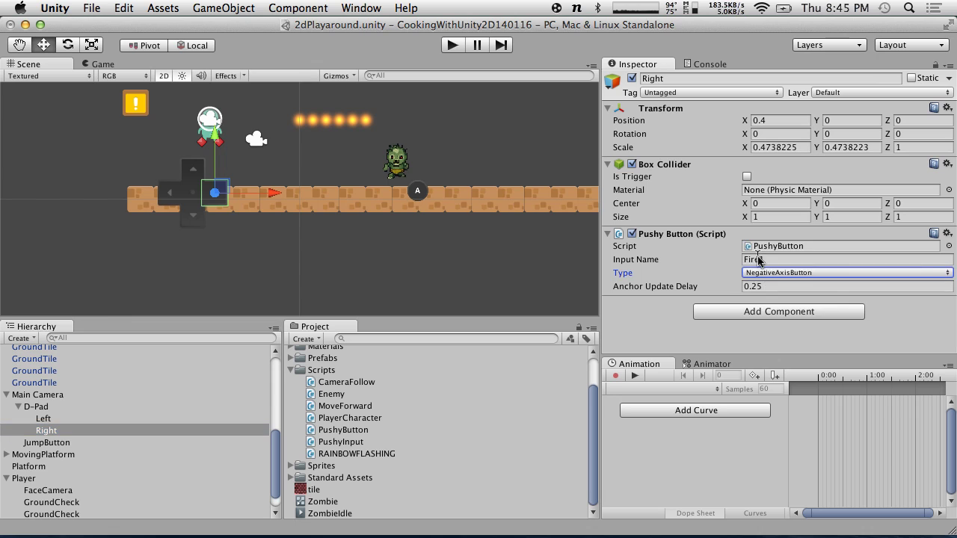
left_click(763, 273)
left_click(764, 263)
left_click(764, 259)
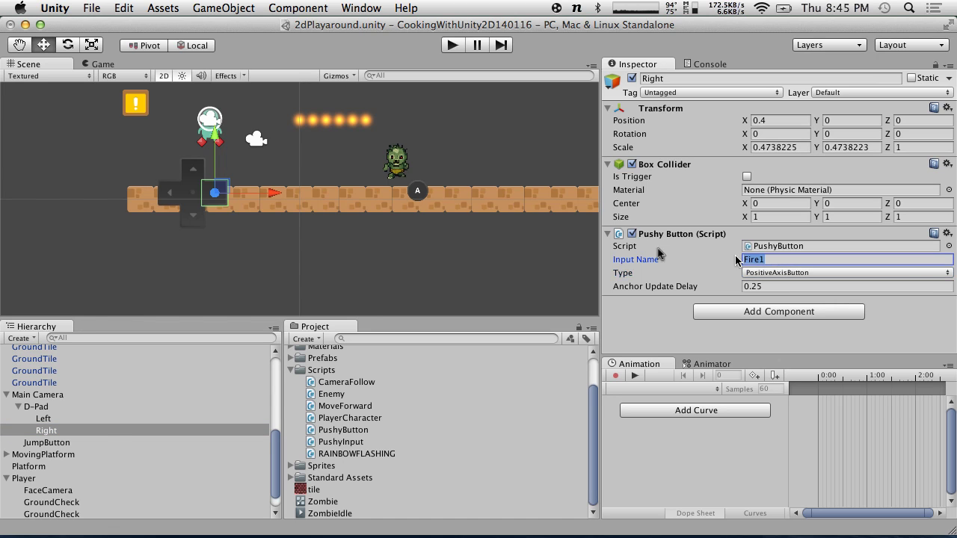
type("Horizontal")
- Play the scene, test the D-Pad's left and right arms and the A jump button, and stop the game
left_click(451, 46)
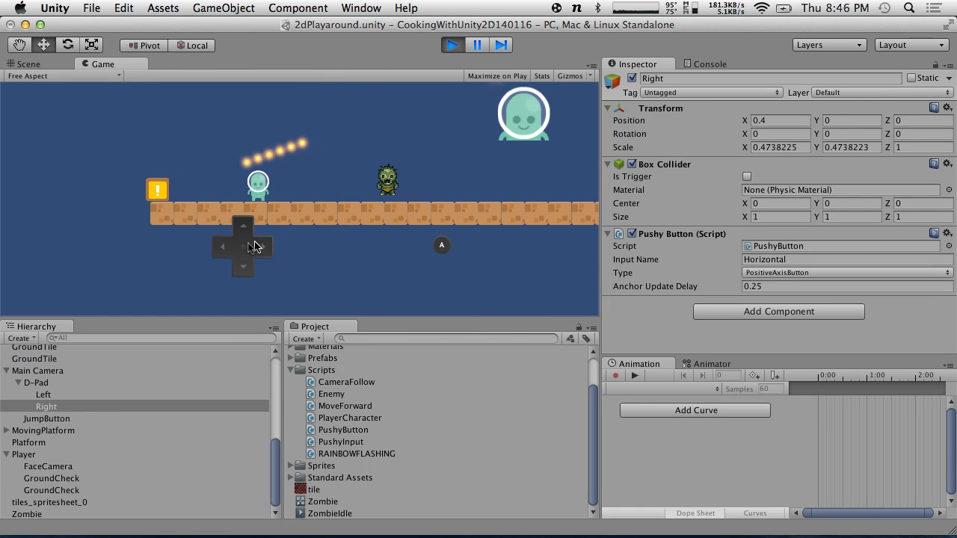
left_click(220, 245)
left_click(262, 245)
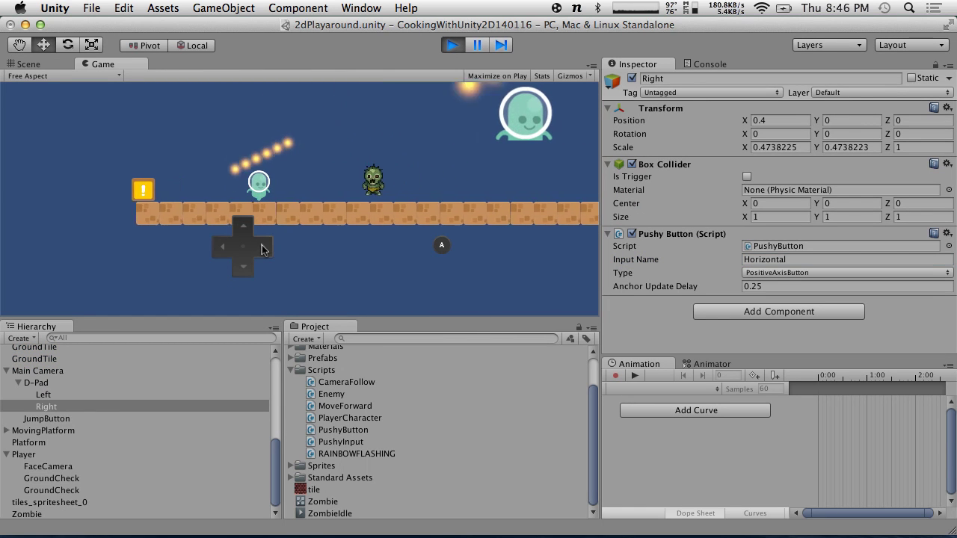
left_click(221, 246)
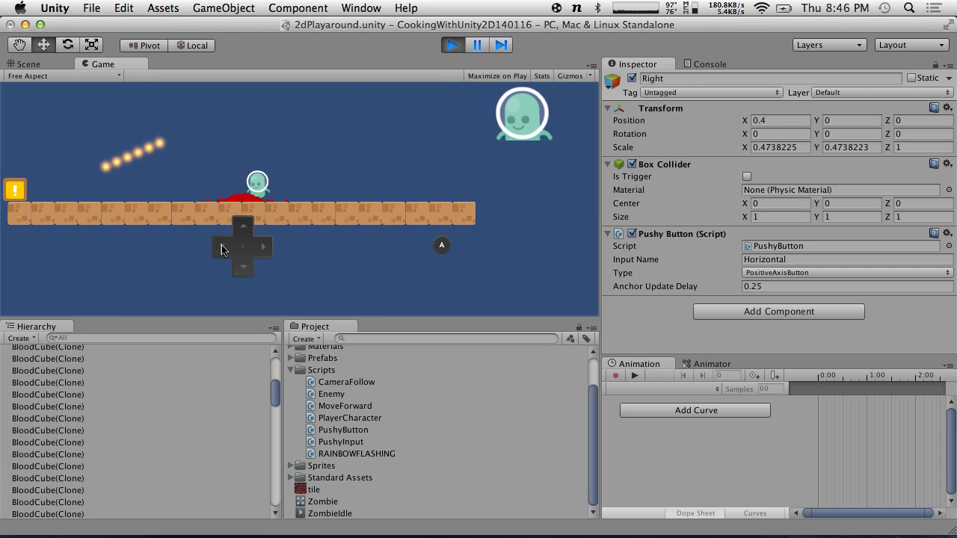
left_click(263, 250)
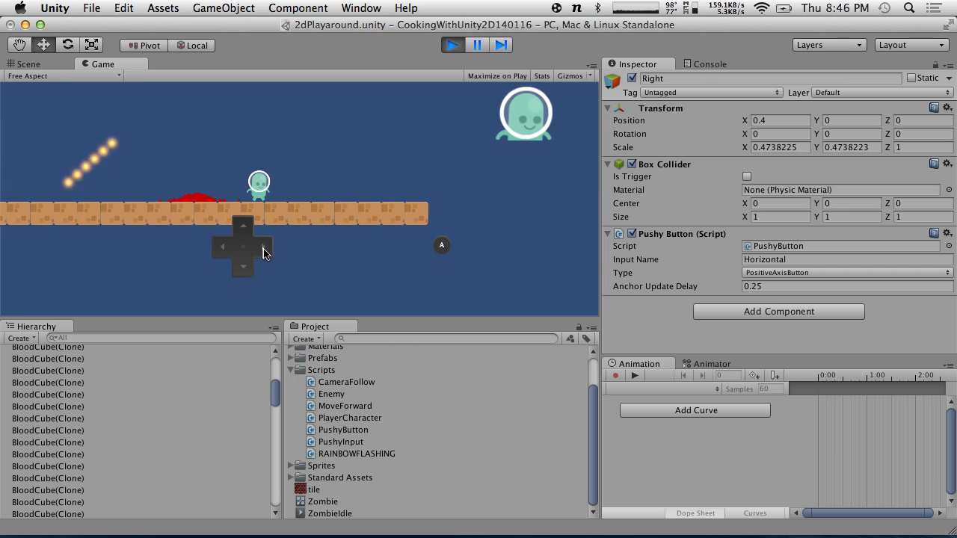
left_click(223, 248)
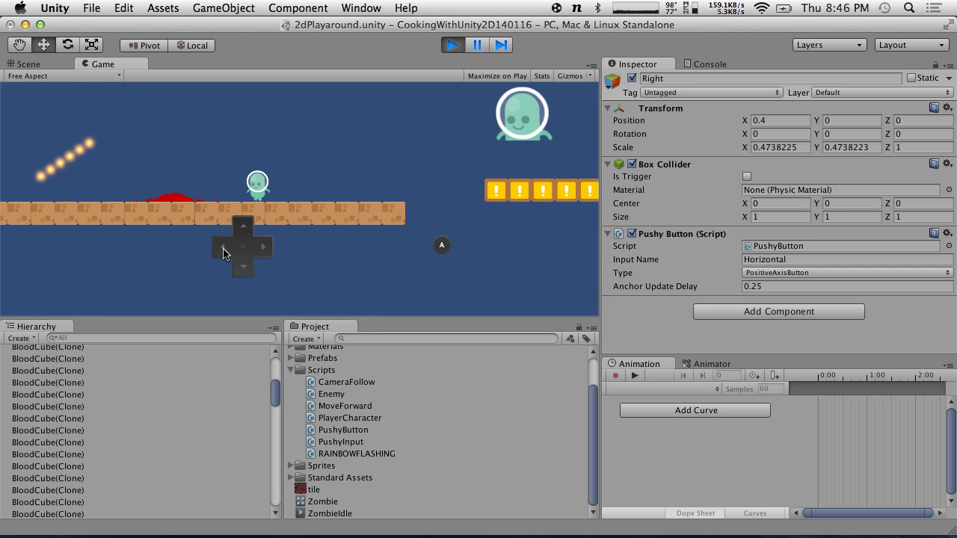
left_click(442, 246)
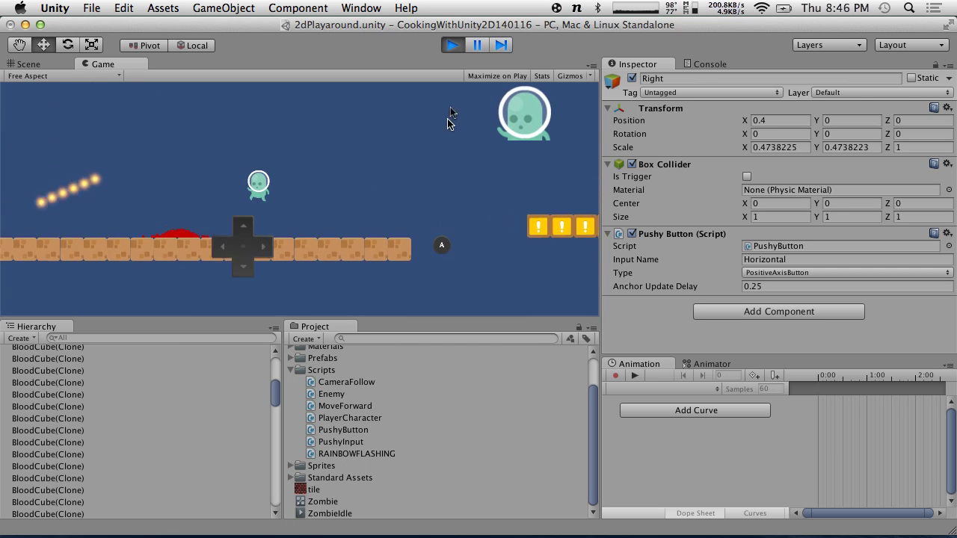
left_click(454, 48)
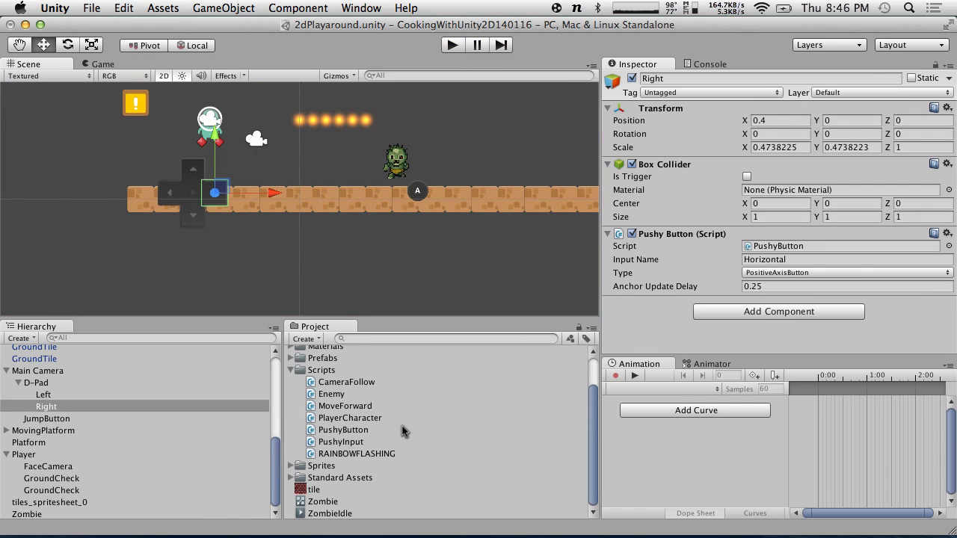
- Place the shadedDark37 B button sprite from Sprites/Controls in the scene, below the ground tiles near the middle
scroll(370, 419, "up", 3)
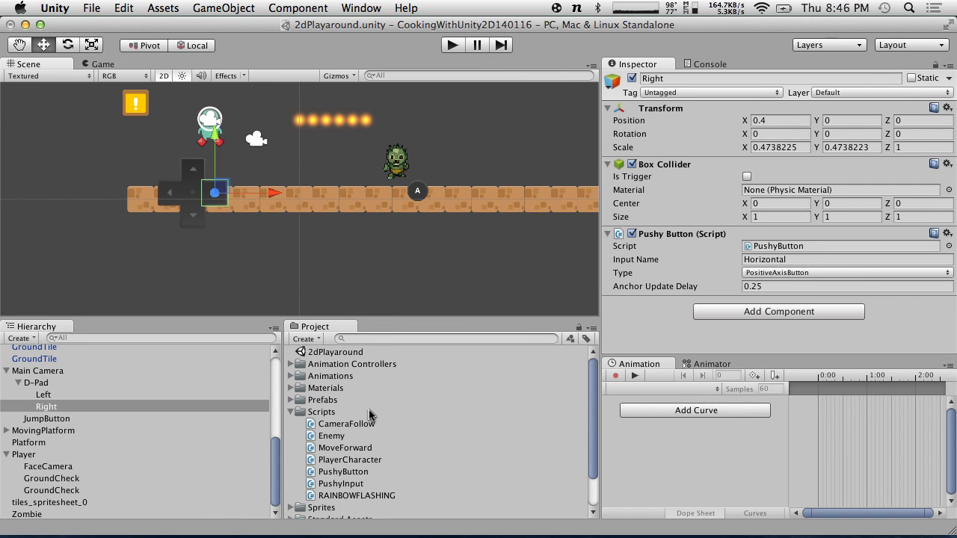
left_click(291, 412)
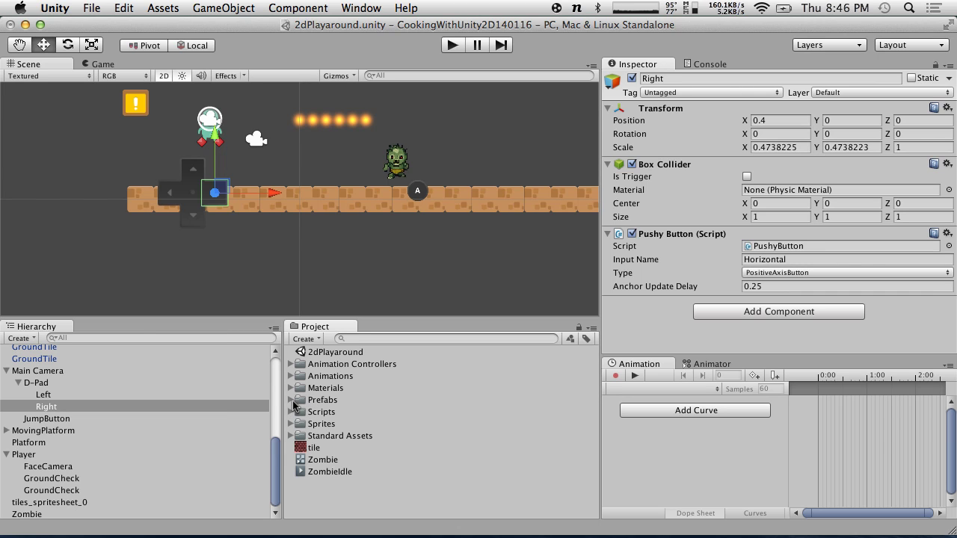
left_click(292, 423)
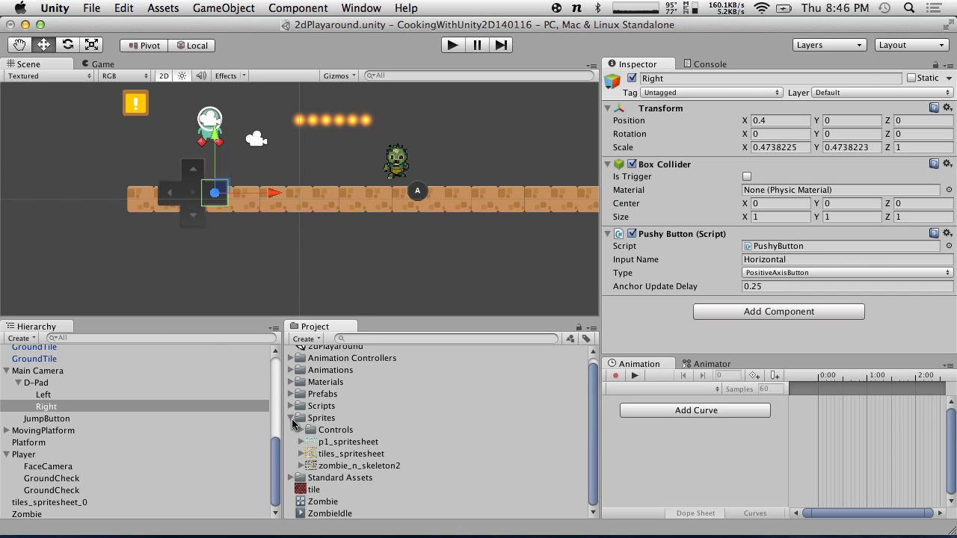
left_click(302, 429)
scroll(356, 449, "down", 10)
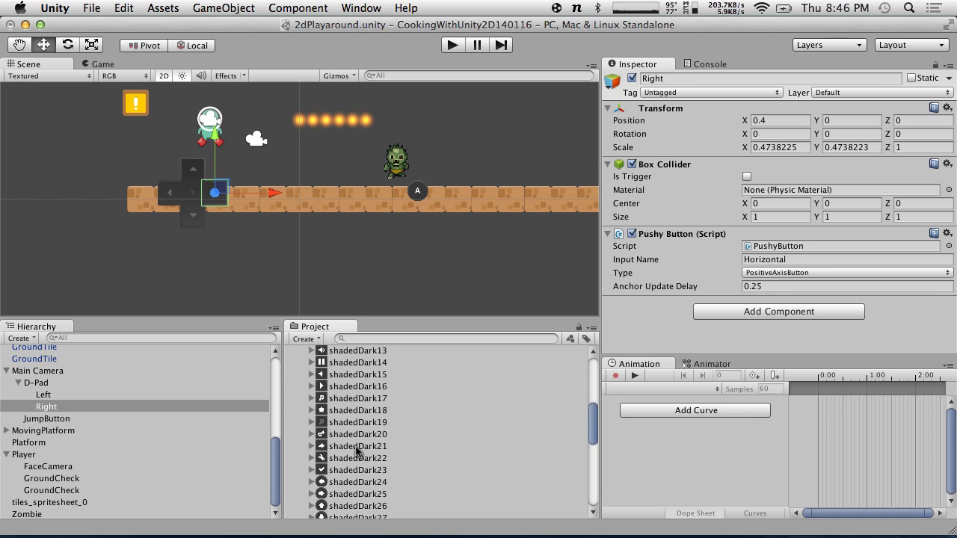
scroll(356, 450, "down", 5)
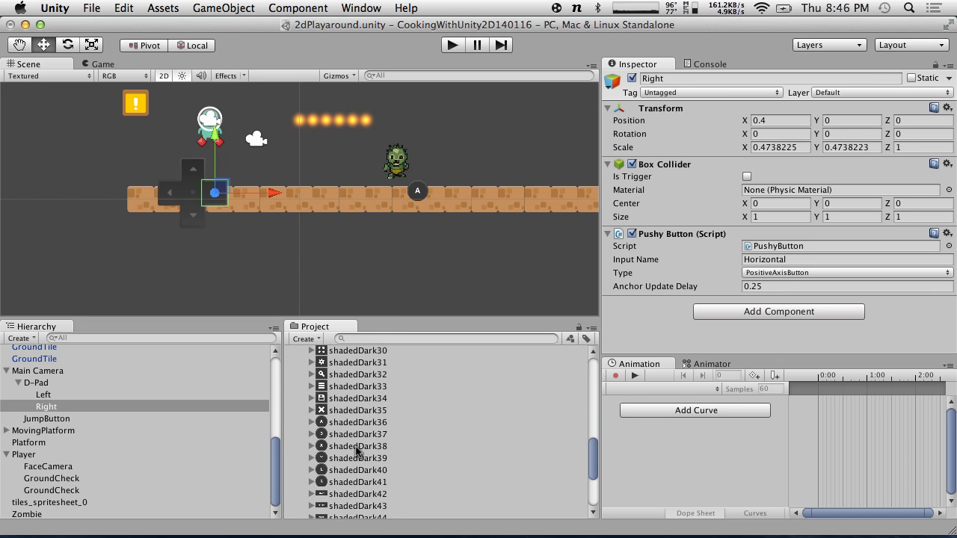
left_click_drag(357, 436, 329, 270)
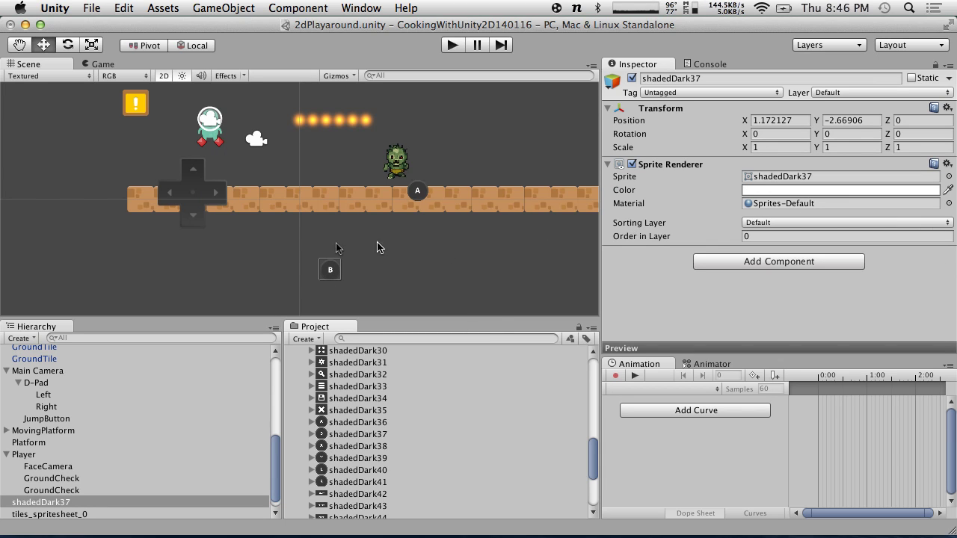
- Attach the PushyButton script to the shadedDark37 sprite object
left_click(298, 8)
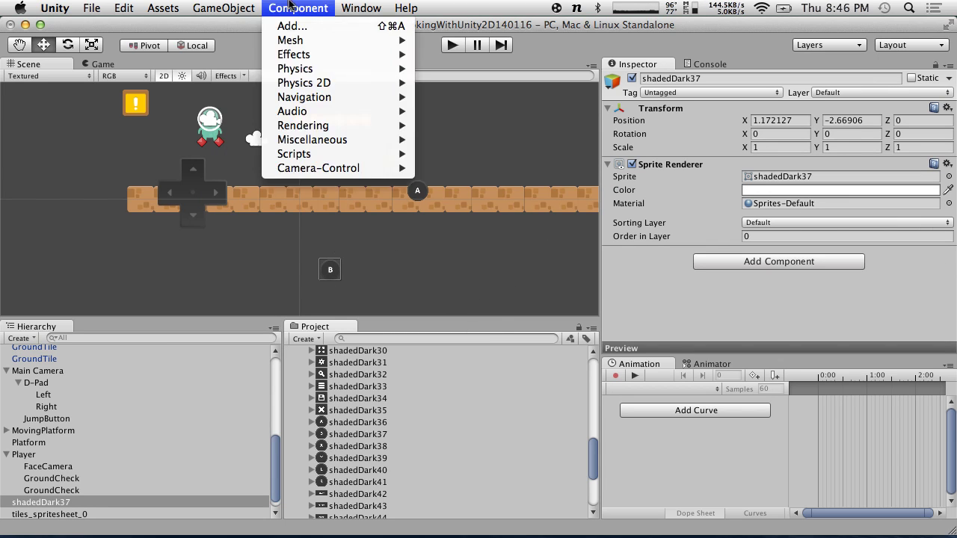
left_click(301, 7)
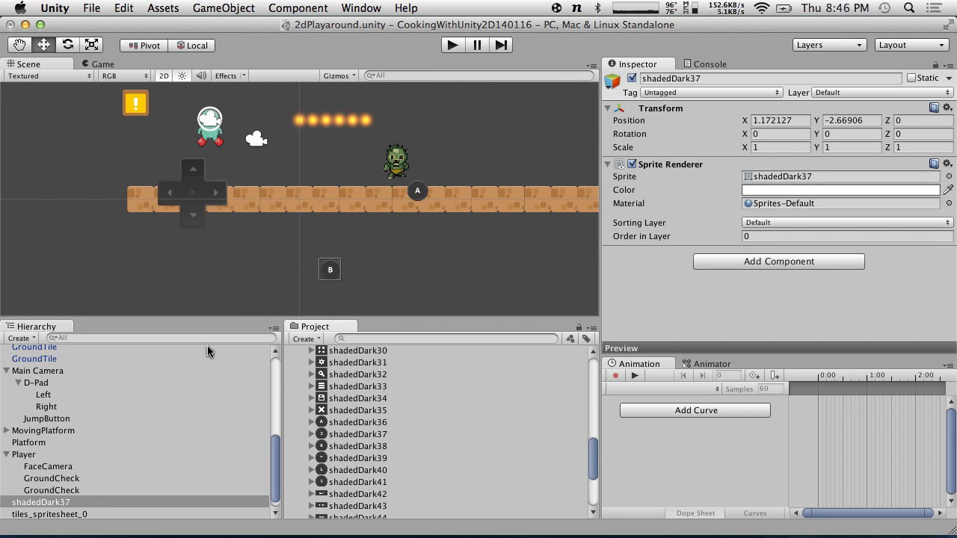
scroll(477, 460, "up", 10)
left_click(291, 423)
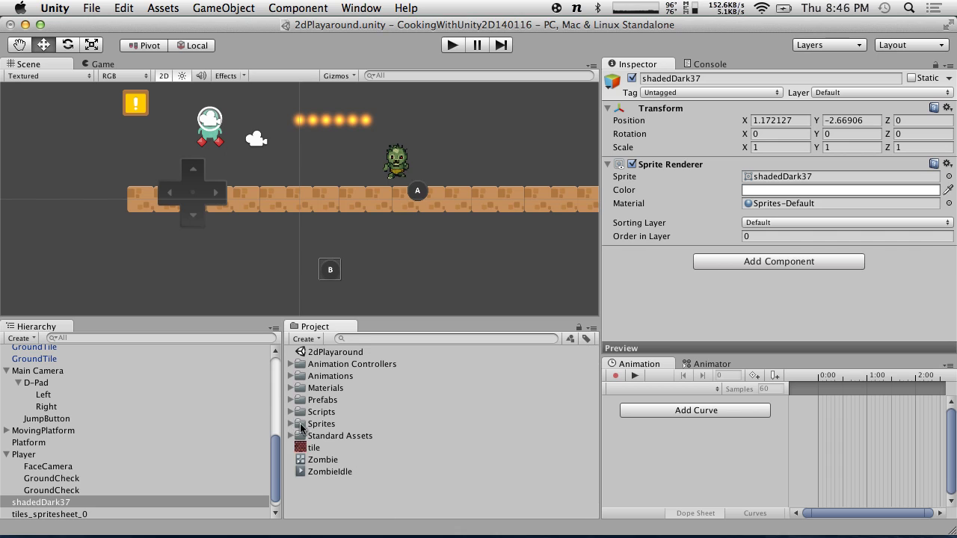
left_click(291, 412)
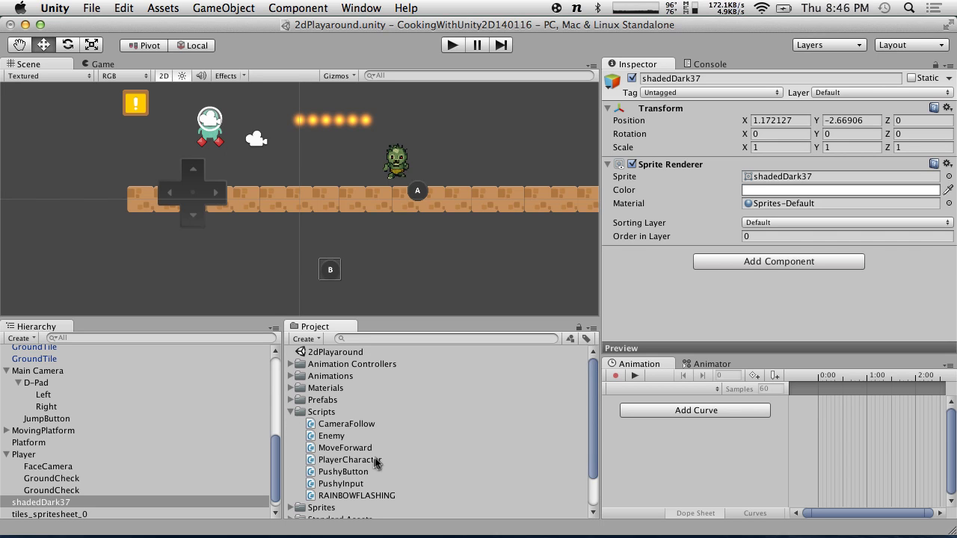
left_click_drag(351, 469, 88, 502)
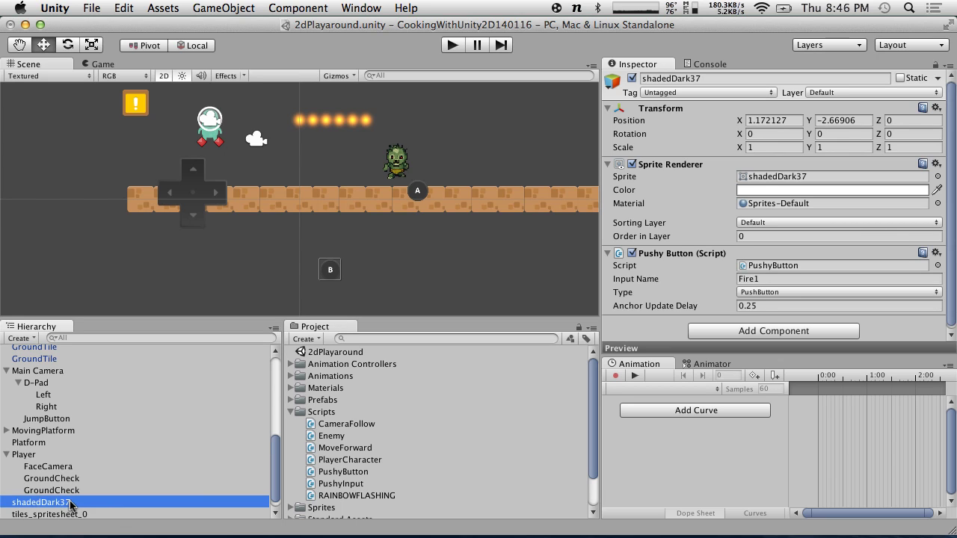
- Rename the shadedDark37 object as ShootButton and make it a child of Main Camera
key("Return")
type("B")
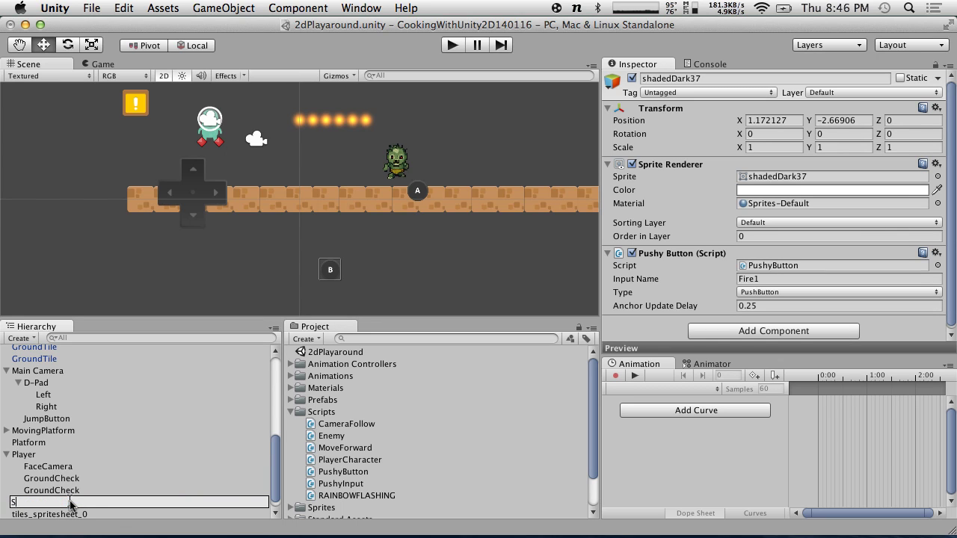
type("hootButton")
key("Return")
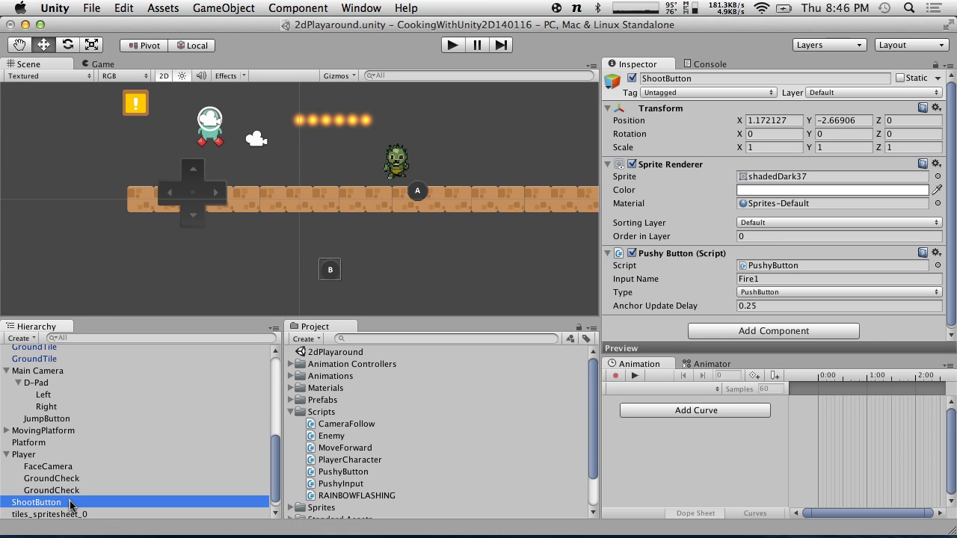
left_click_drag(56, 506, 45, 371)
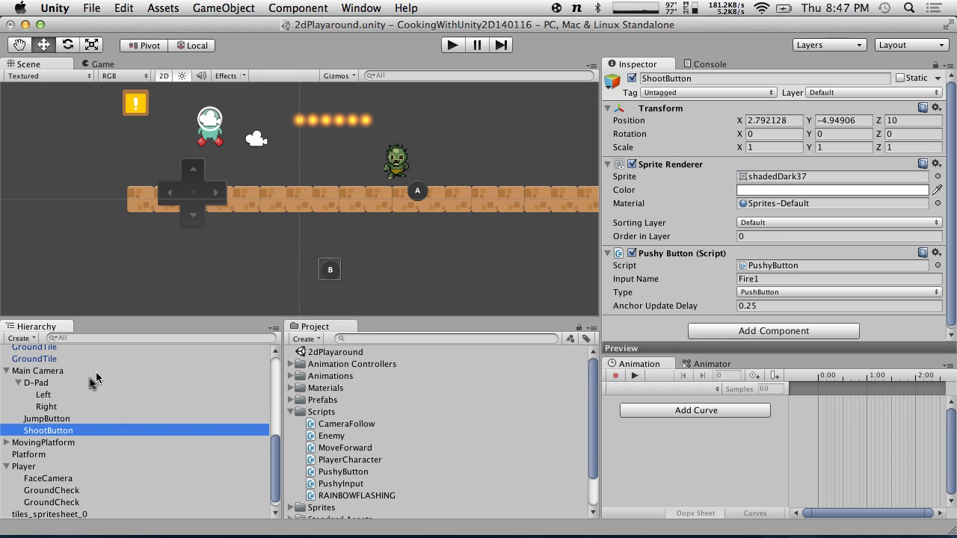
- Set ShootButton's Z position to 1, matching JumpButton
left_click(48, 420)
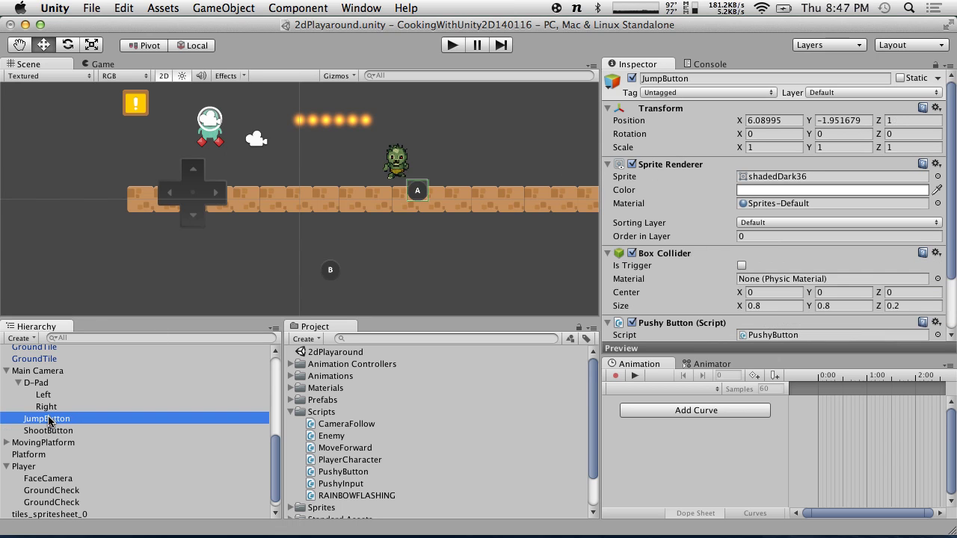
left_click(88, 431)
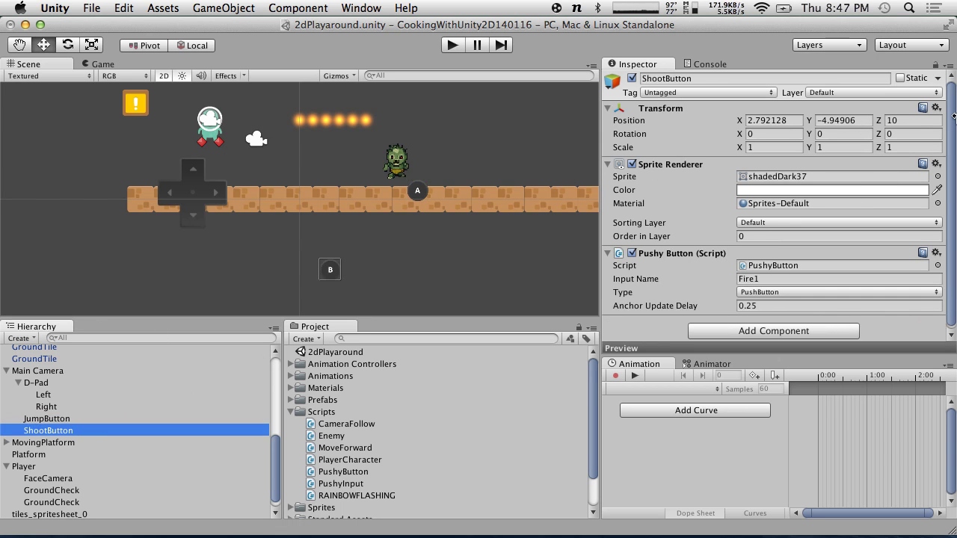
left_click(921, 121)
type("1")
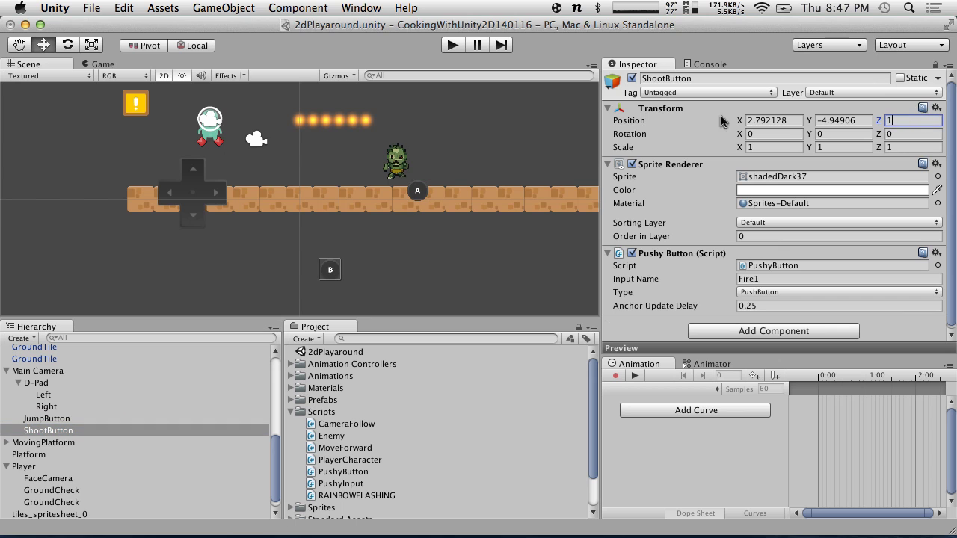
- Arrange the buttons diagonally, with ShootButton at about X 5.25, Y -1.67 and JumpButton at about X 6.37, Y -2.63
left_click(64, 420)
left_click_drag(332, 277, 397, 194)
key("super+z")
left_click(397, 183)
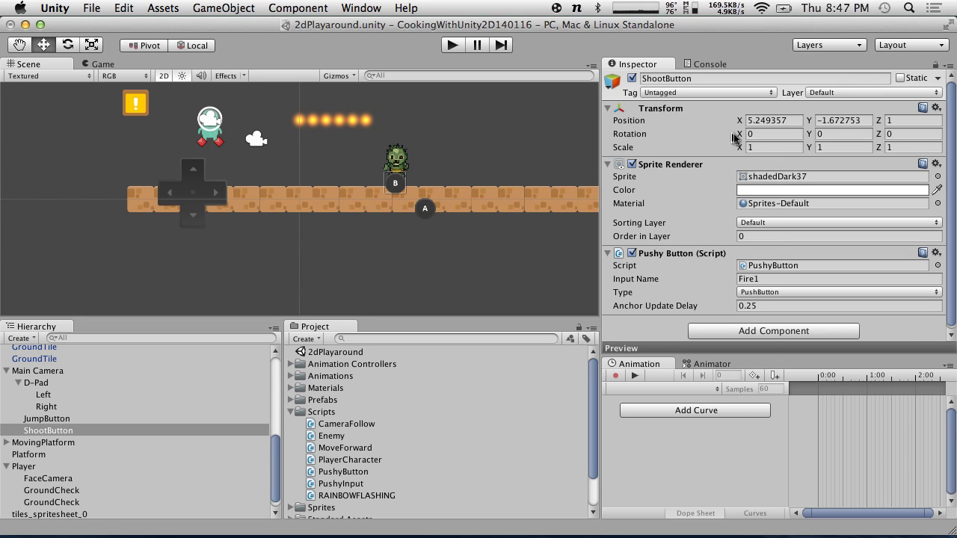
- Set ShootButton's scale to 2 on the X, Y and Z axes
left_click(770, 148)
type("2")
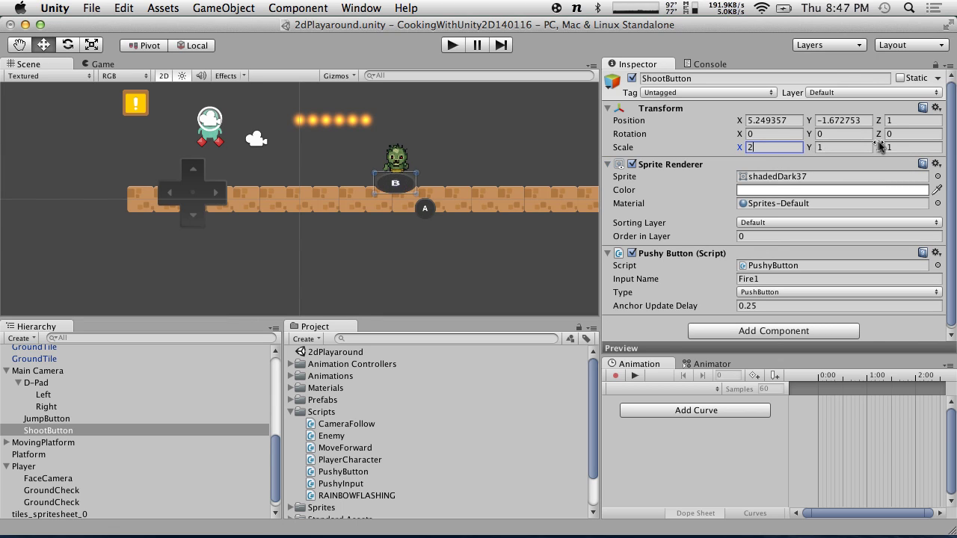
left_click(867, 148)
type("2")
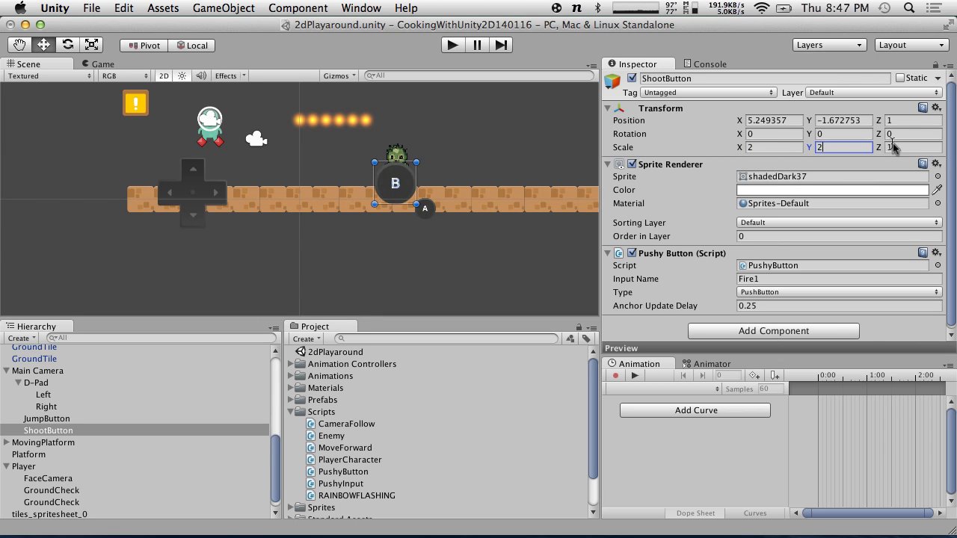
left_click(892, 147)
type("2")
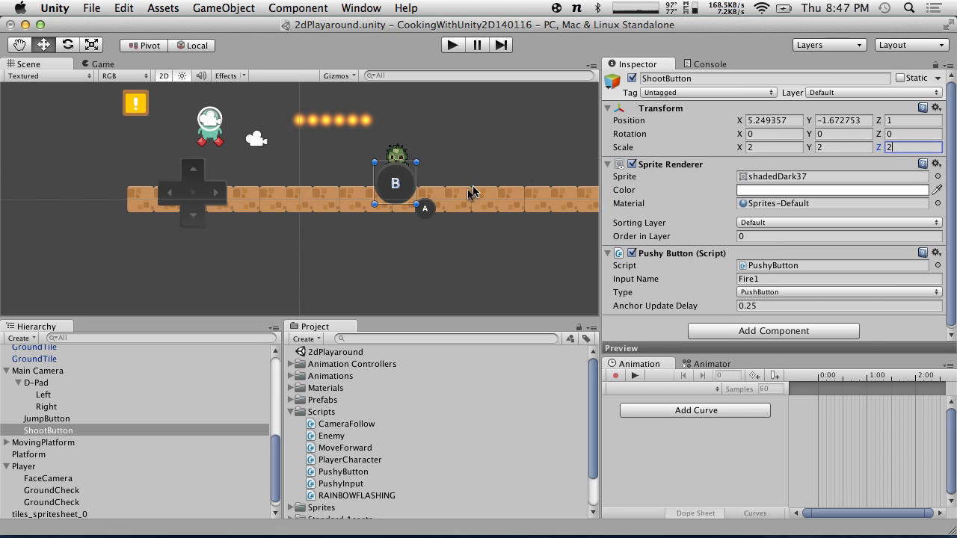
- Set JumpButton's scale to 2 on all three axes and move it slightly down and to the right, clear of the B button
left_click(426, 210)
left_click(778, 148)
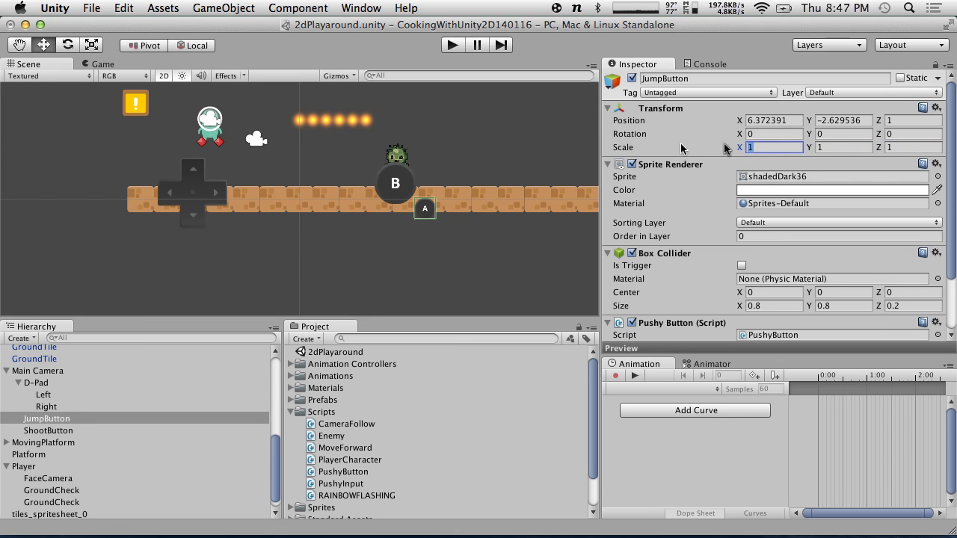
type("2")
left_click(858, 147)
type("2")
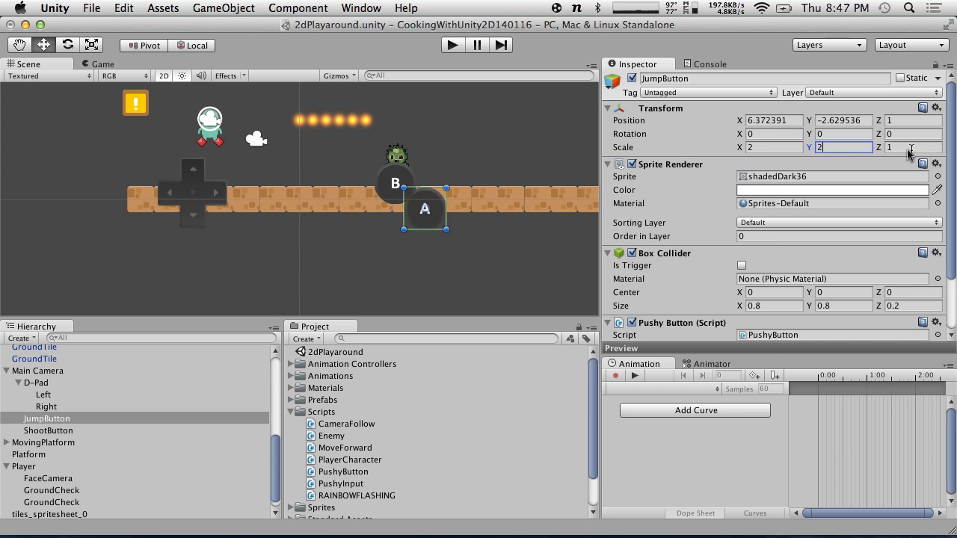
left_click(907, 149)
type("2")
left_click(458, 222)
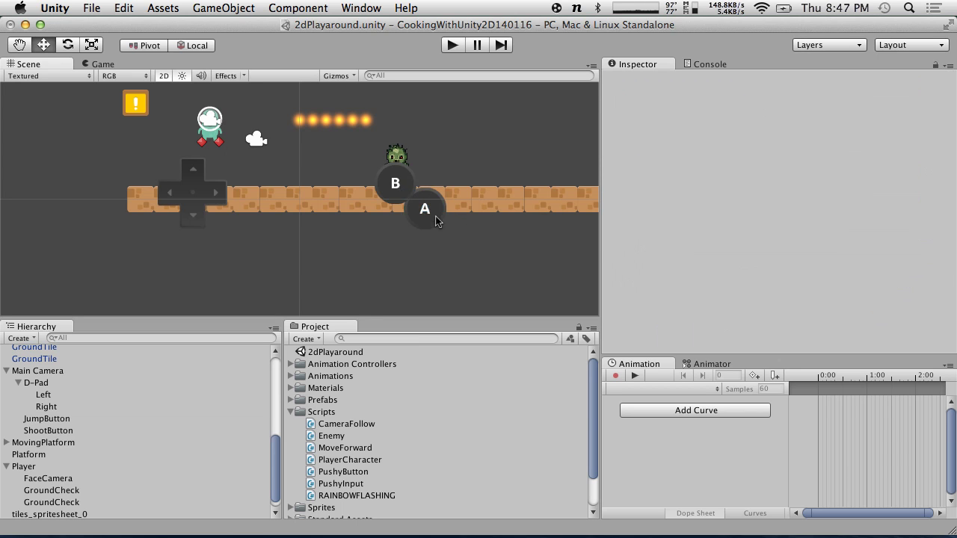
left_click_drag(437, 221, 442, 228)
left_click(352, 227)
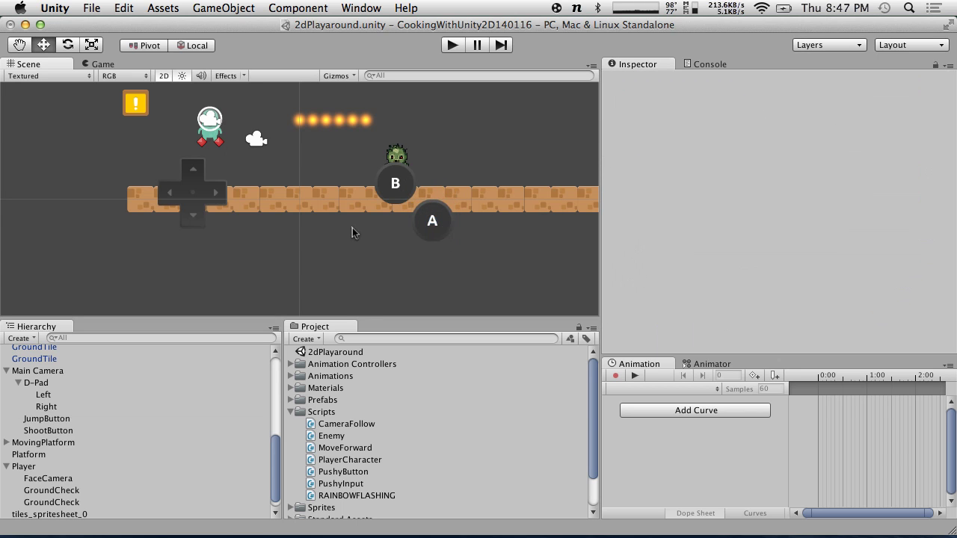
- Play the scene with the enlarged buttons, trace the logged error to its source object, and stop the game
left_click(452, 45)
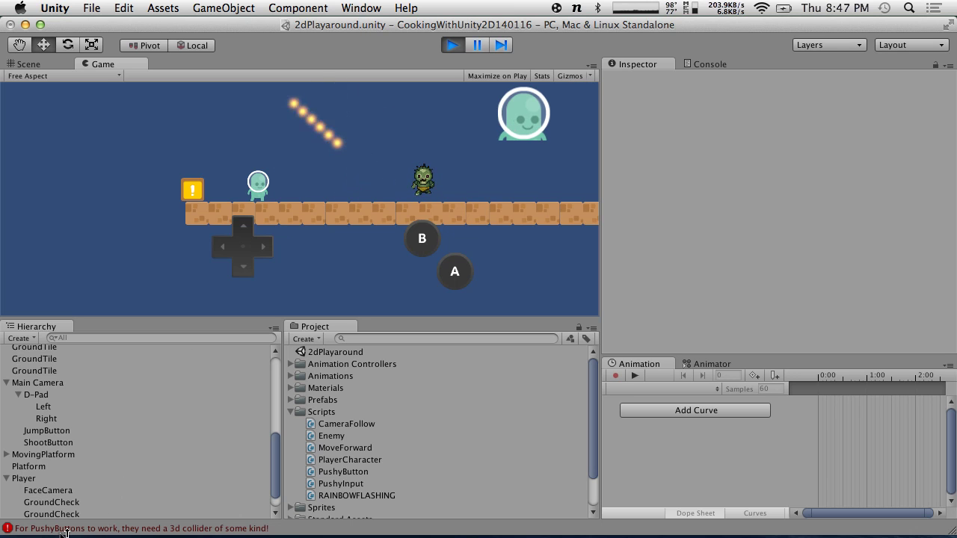
left_click(218, 528)
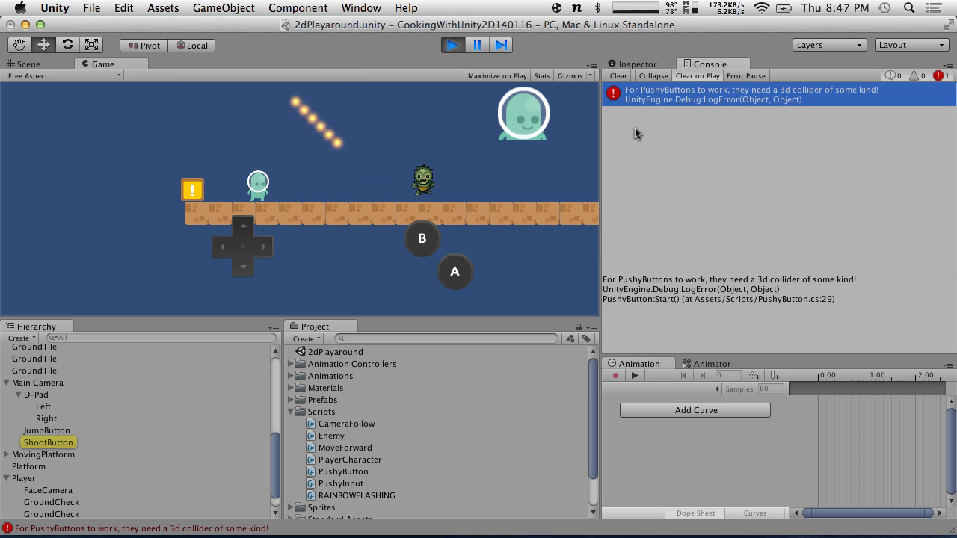
left_click(454, 47)
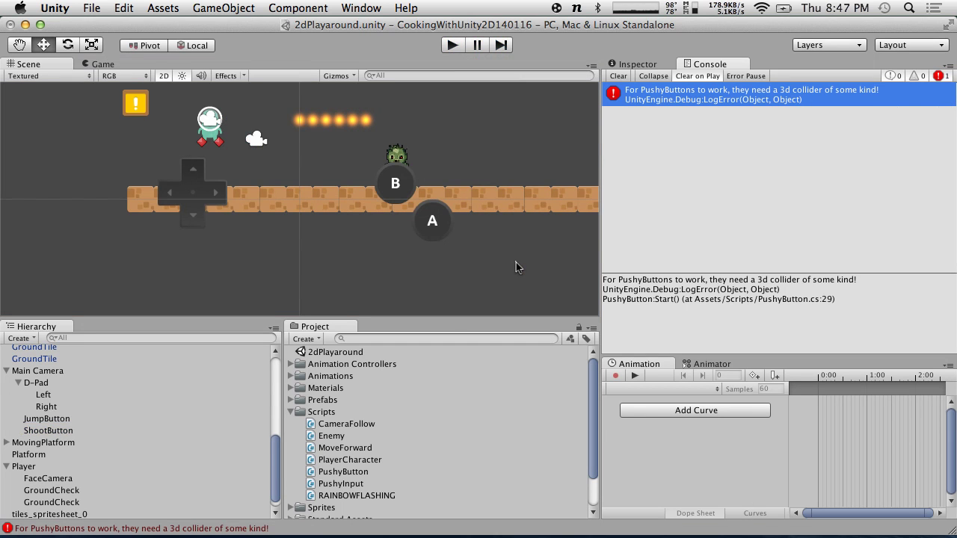
- Add a Box Collider 2D component to ShootButton
scroll(222, 433, "down", 1)
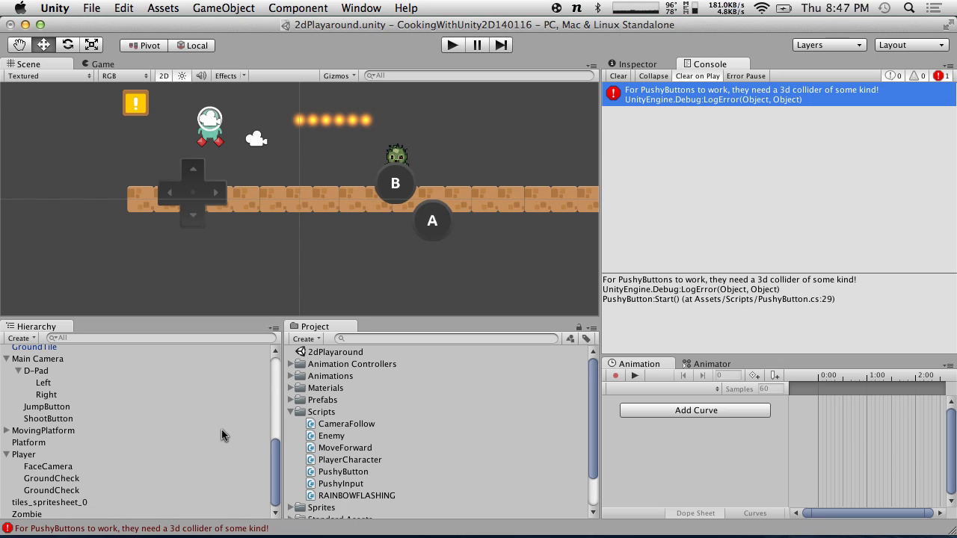
left_click(87, 420)
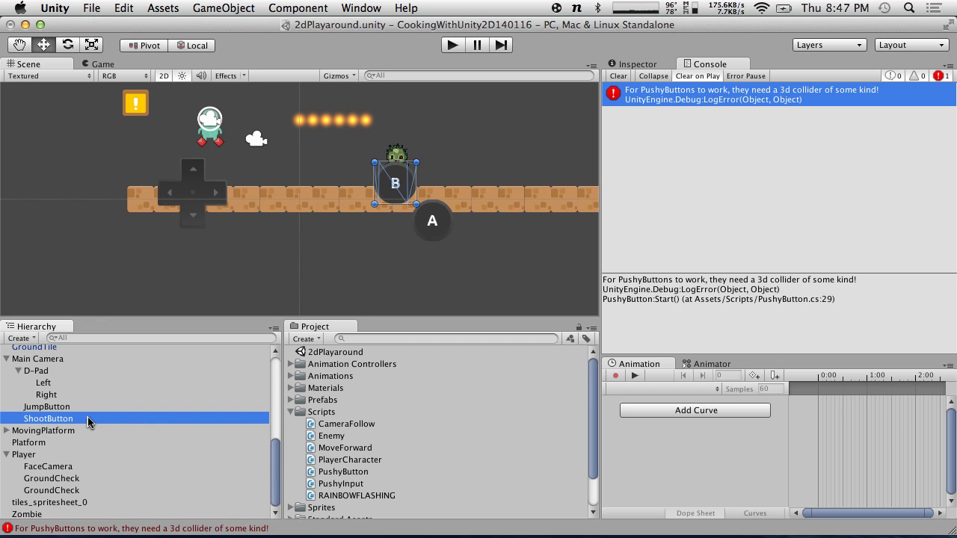
left_click(447, 221)
left_click(391, 173)
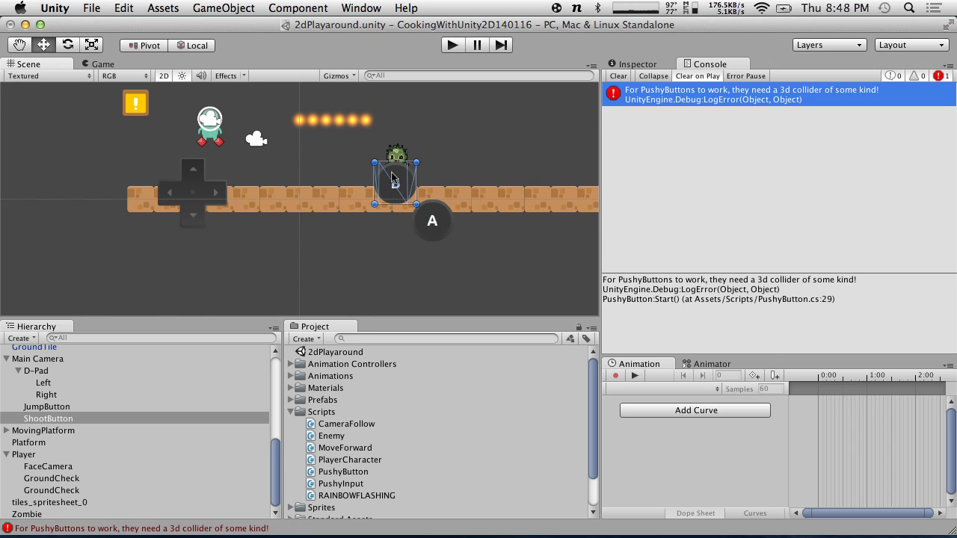
left_click(445, 230)
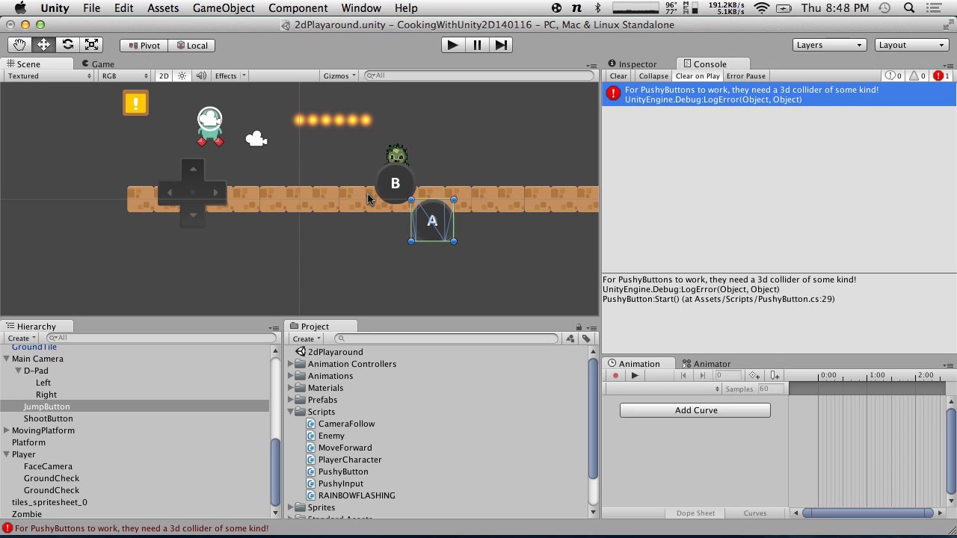
left_click(77, 420)
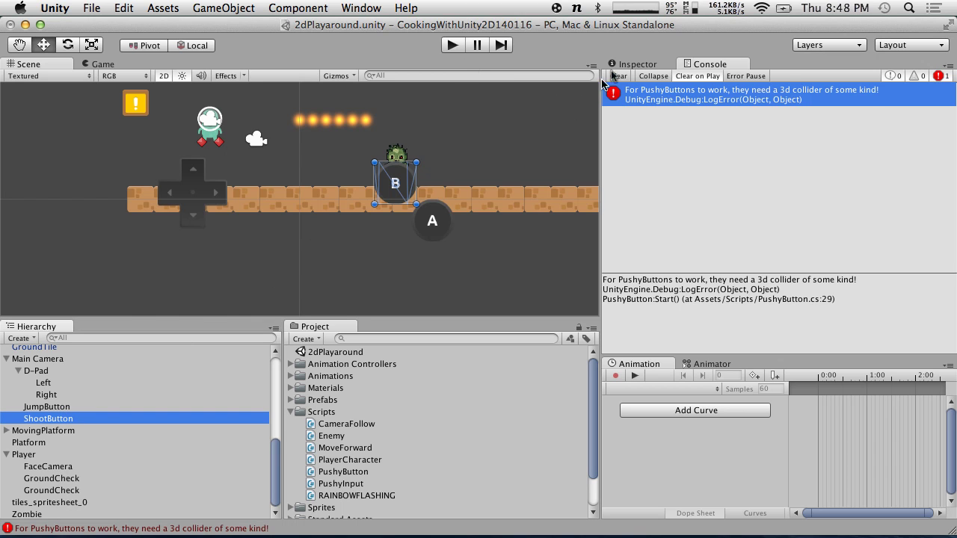
left_click(631, 66)
left_click(298, 8)
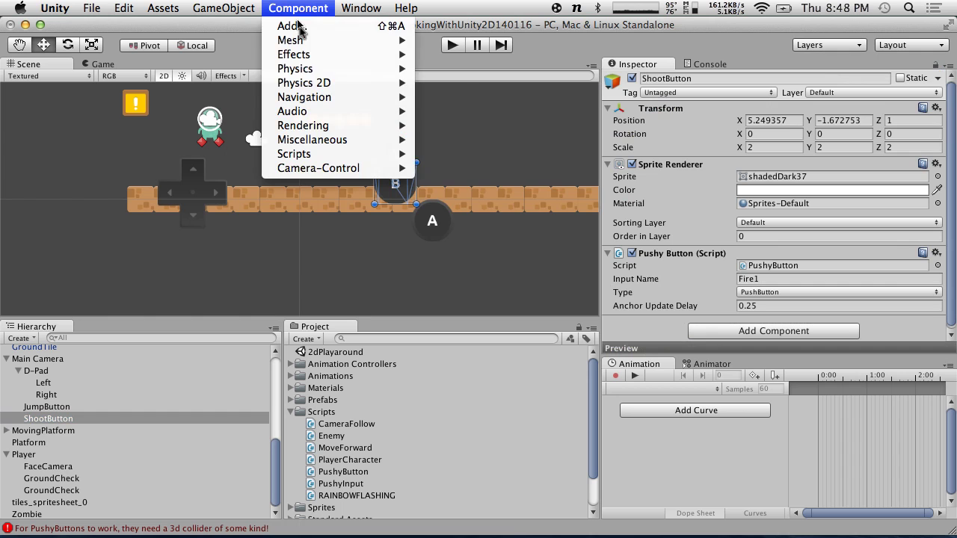
mouse_move(315, 84)
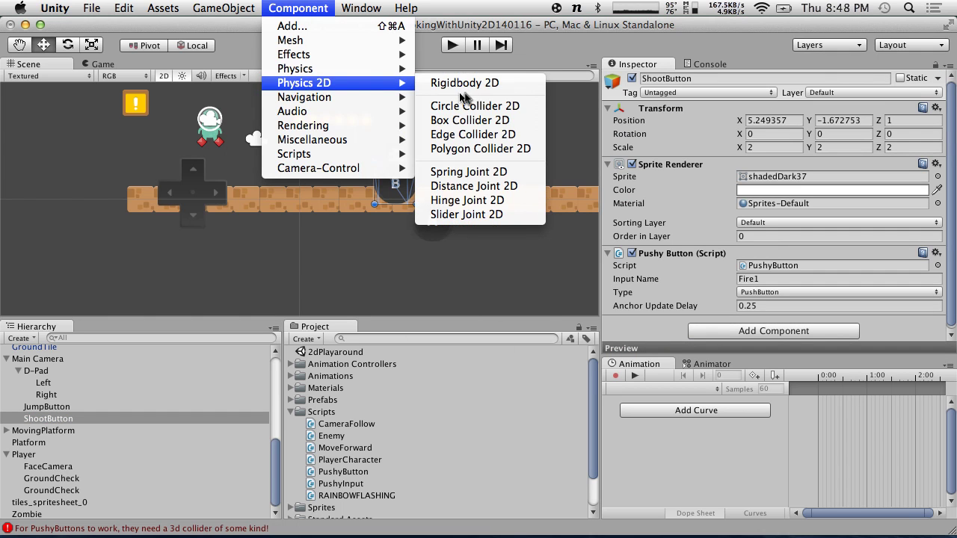
left_click(501, 120)
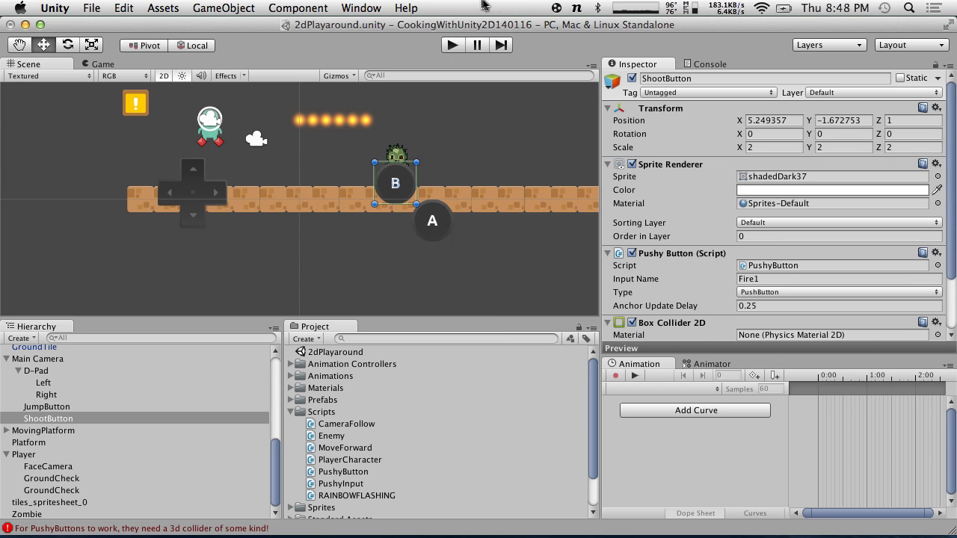
scroll(662, 173, "down", 3)
left_click(306, 8)
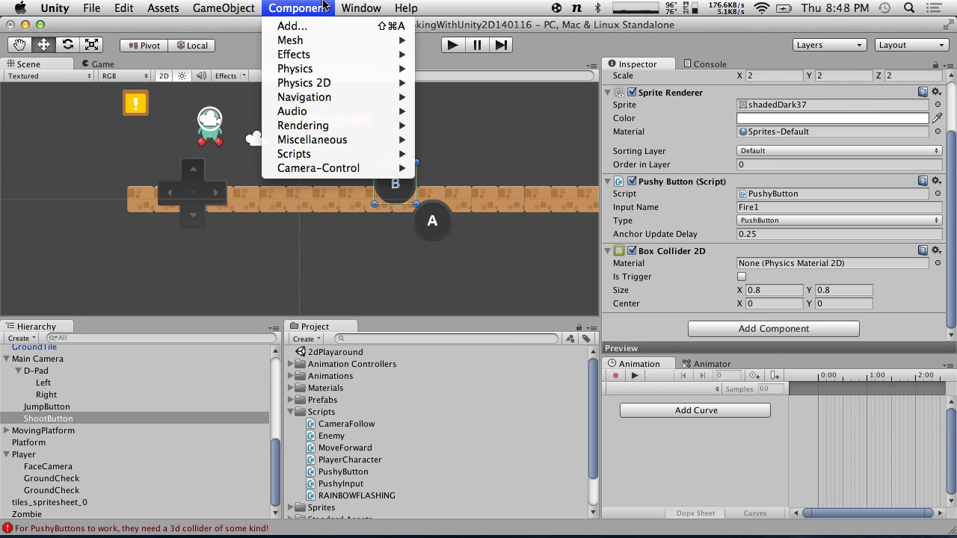
left_click(323, 7)
- Play the scene, open the script line that logs the collider error, and clear the console
left_click(451, 45)
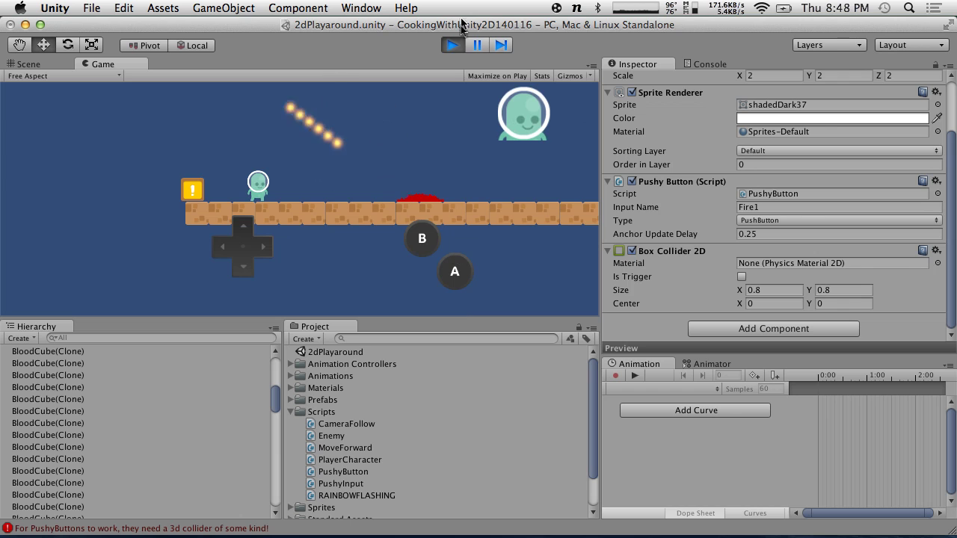
left_click(452, 46)
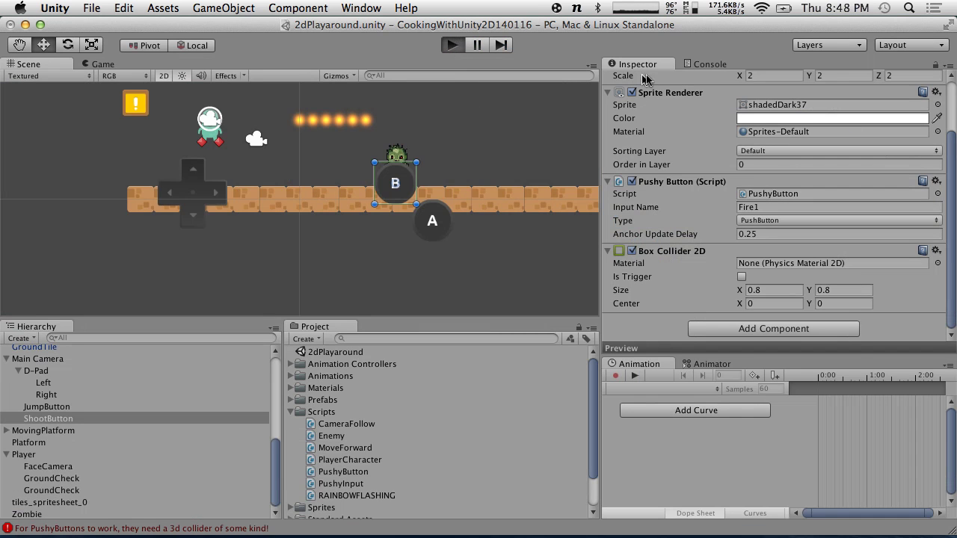
left_click(703, 64)
left_click(666, 91)
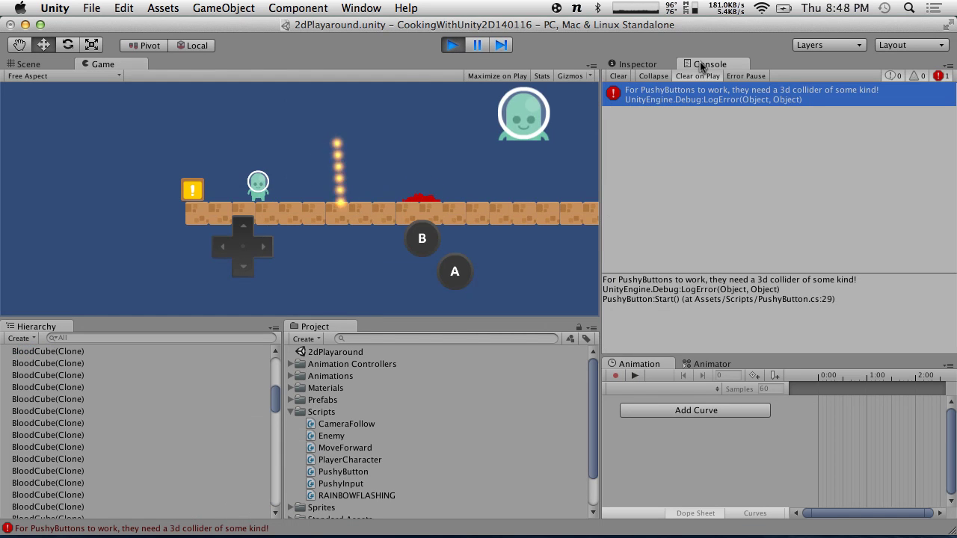
double_click(655, 91)
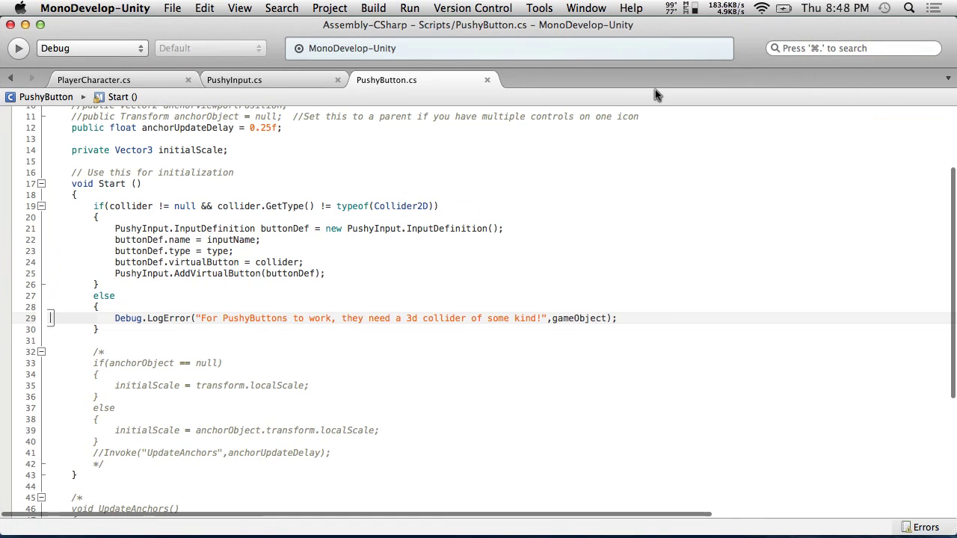
key("ctrl+Left")
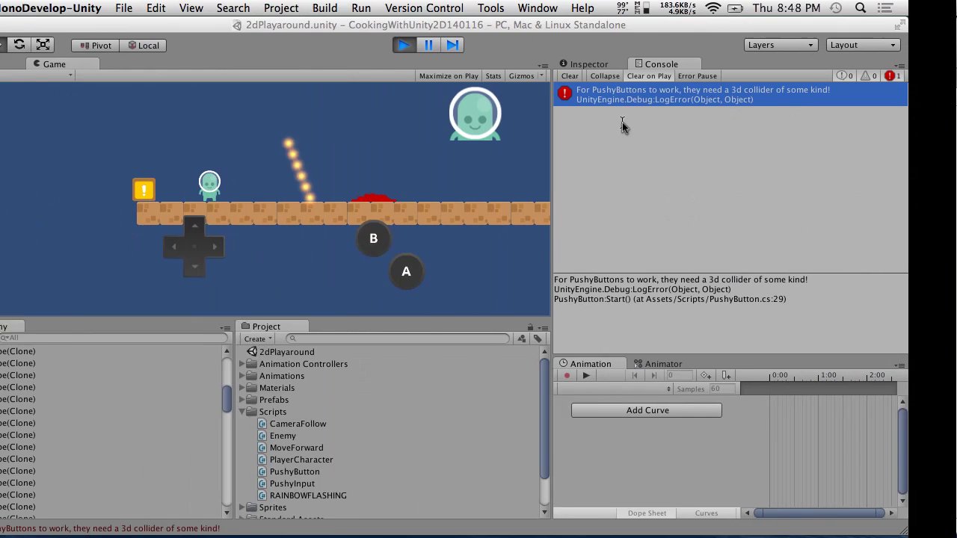
left_click(618, 76)
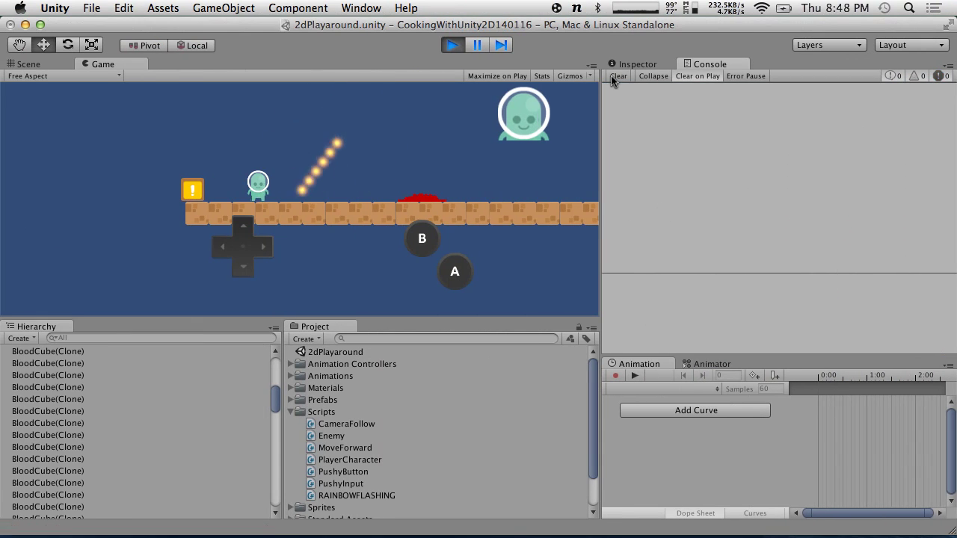
- Restart the game, trace the collider error to its source object, and stop playing
left_click(452, 44)
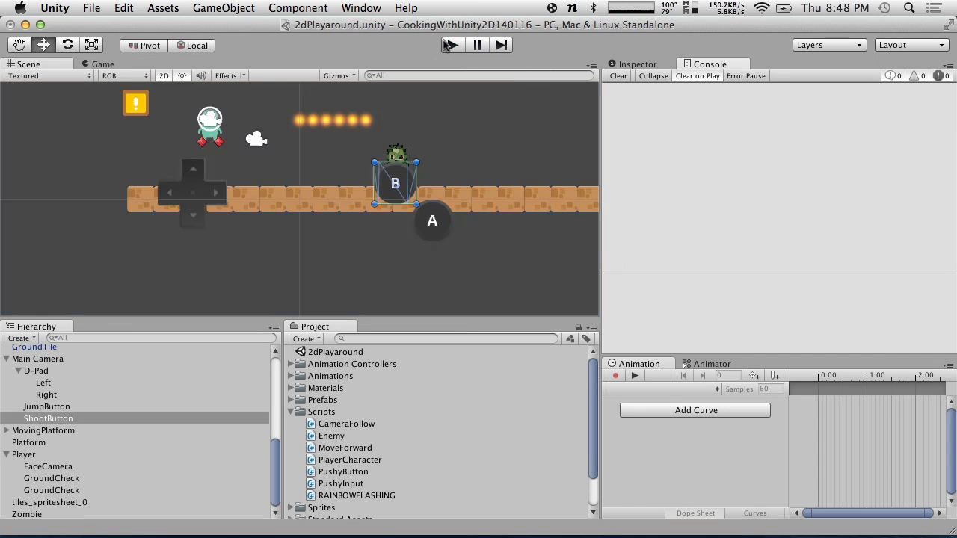
key("super+p")
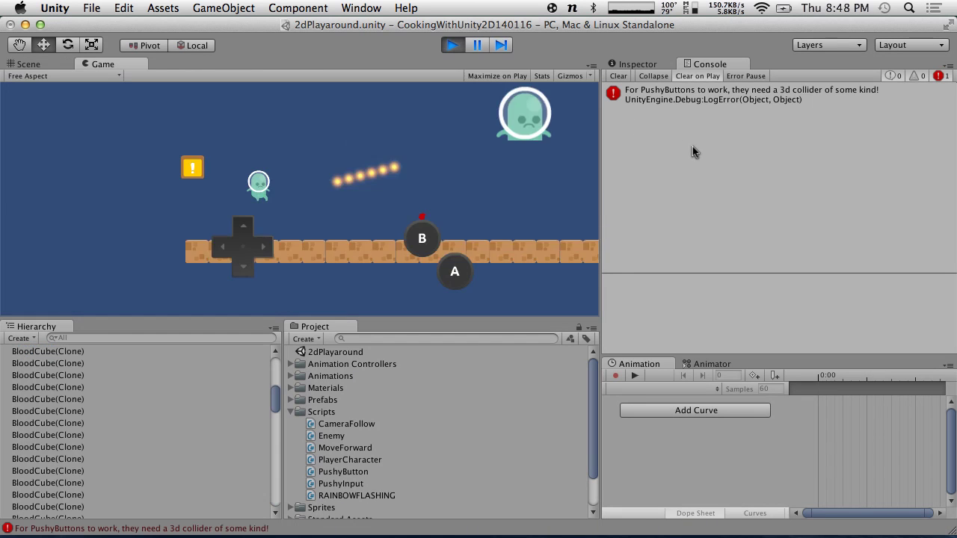
left_click(695, 95)
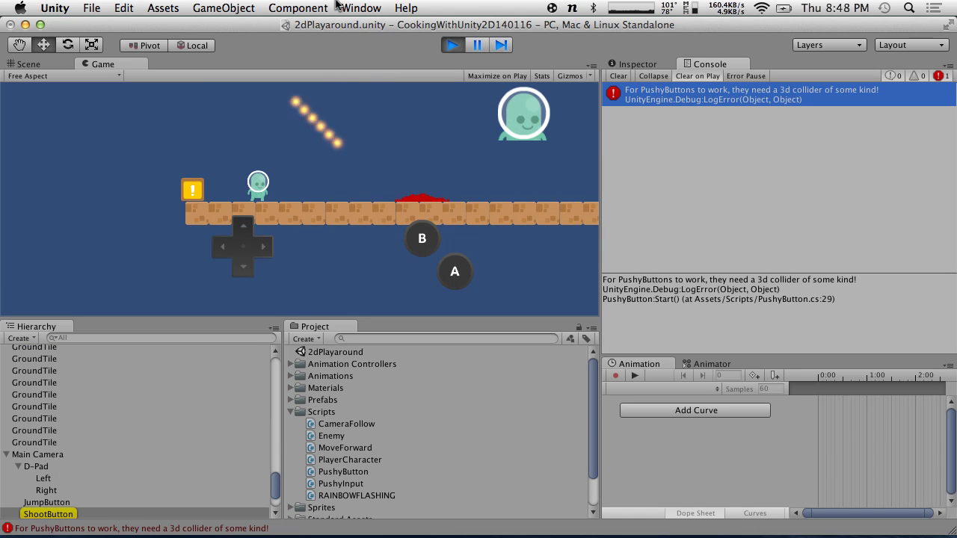
left_click(450, 46)
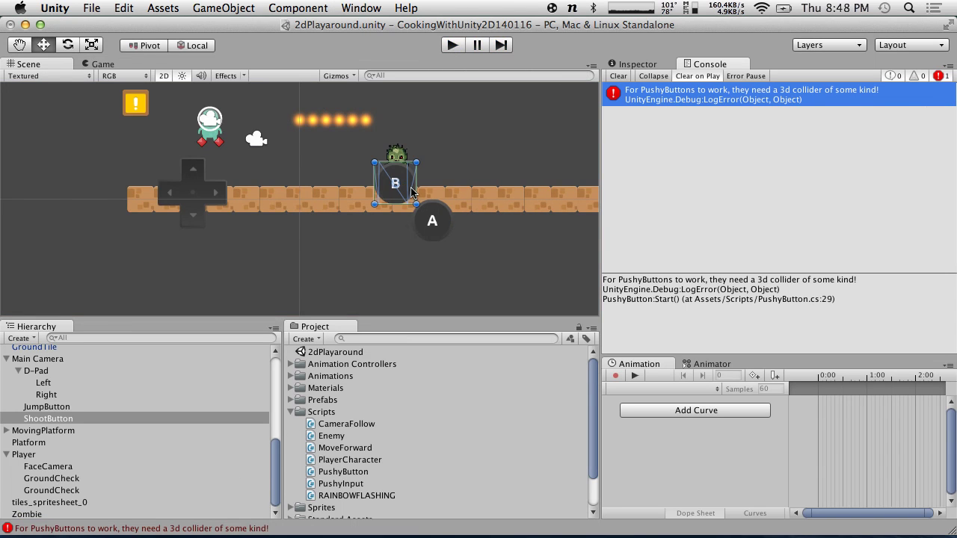
- Replace ShootButton's Box Collider 2D component with a 3D Box Collider
left_click(635, 65)
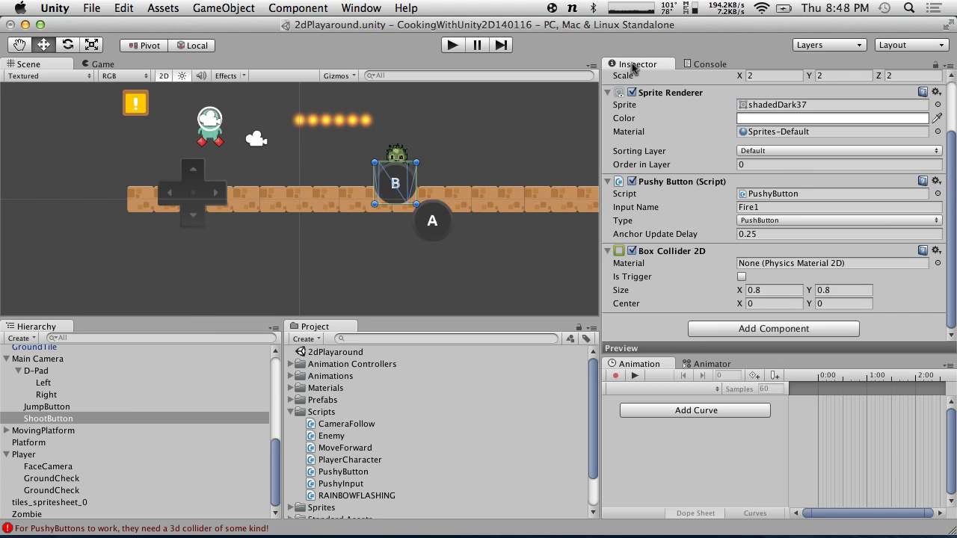
left_click(936, 251)
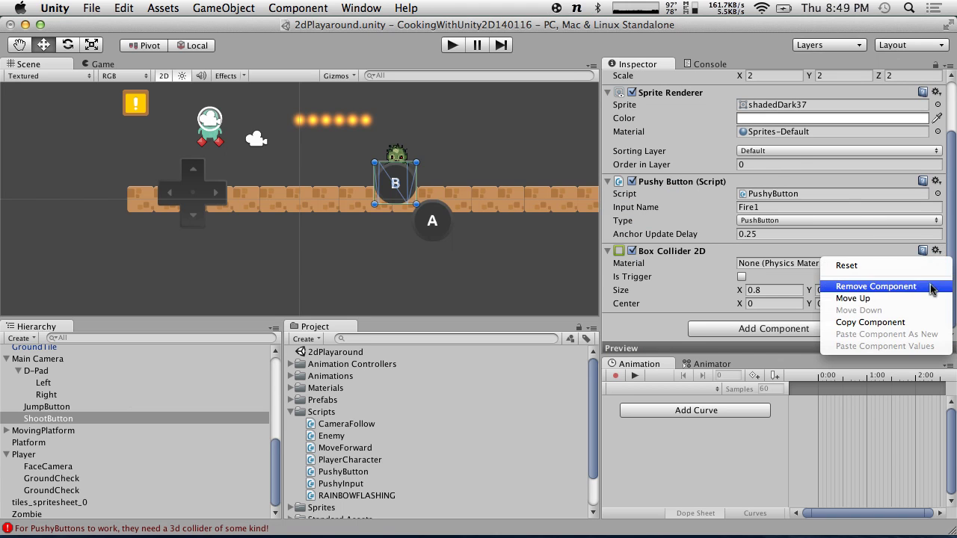
left_click(875, 287)
left_click(298, 7)
mouse_move(363, 84)
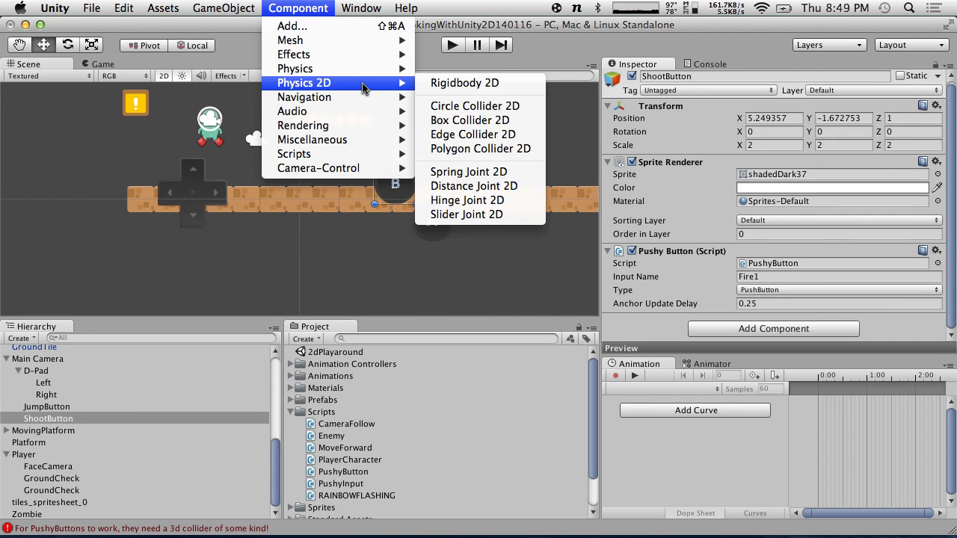
mouse_move(328, 68)
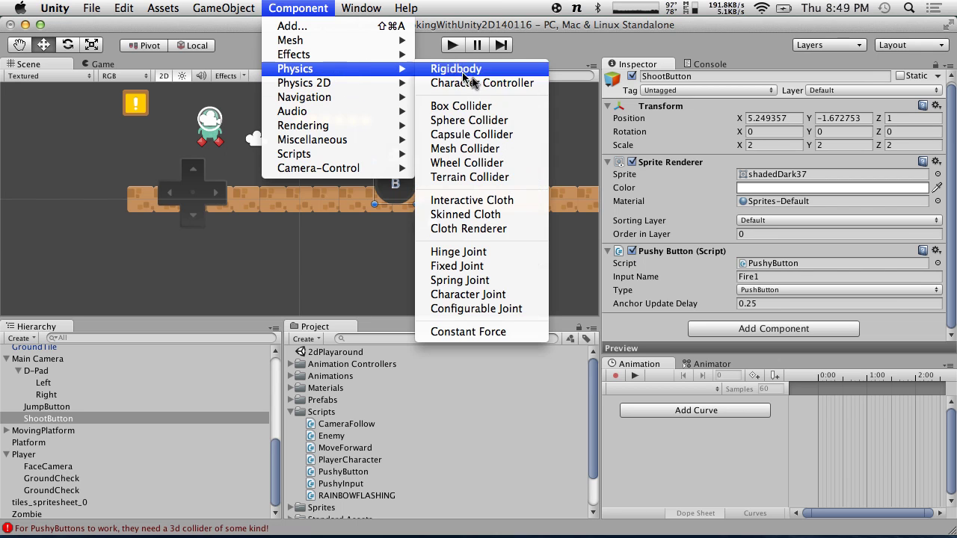
left_click(486, 101)
scroll(700, 251, "down", 3)
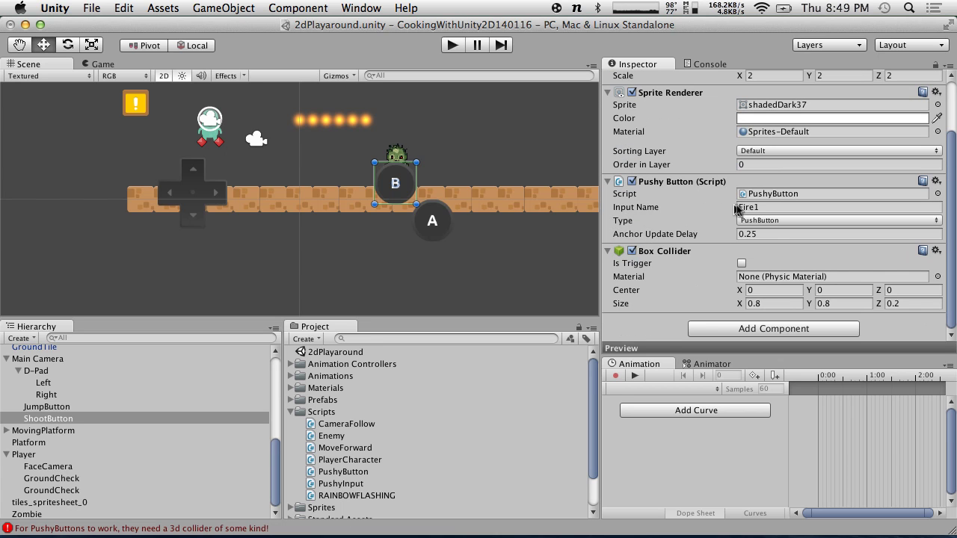
- Set ShootButton's input name to Fire2 and test the B button and D-Pad in play mode
left_click(766, 218)
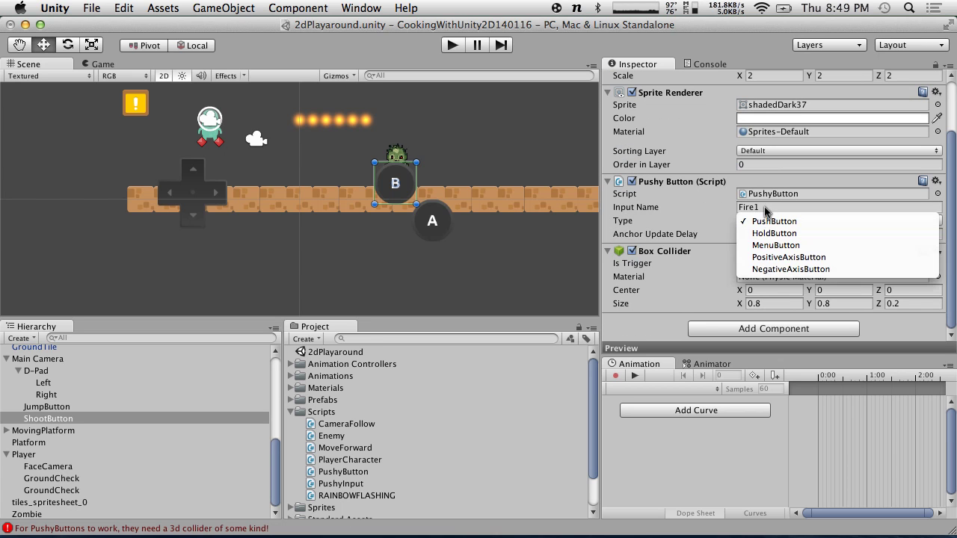
left_click(766, 210)
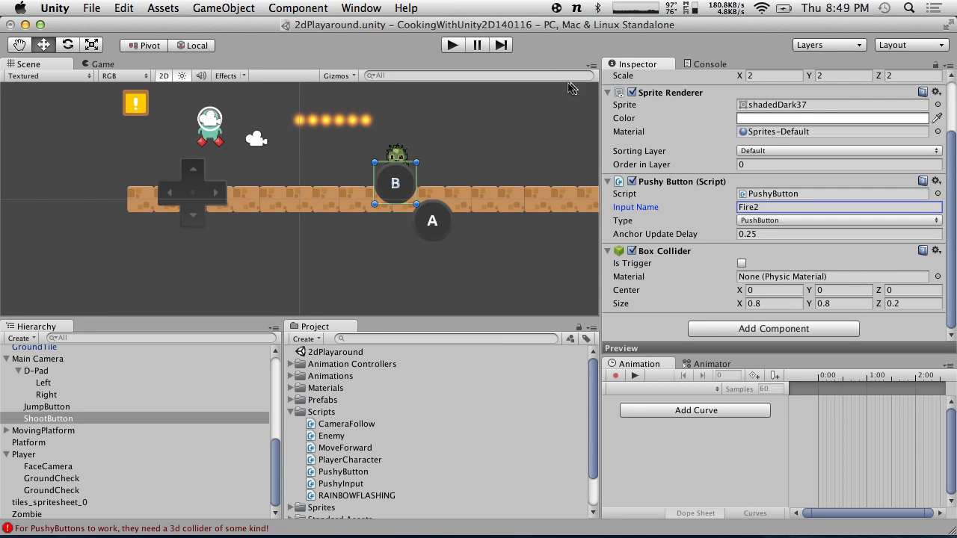
left_click(452, 45)
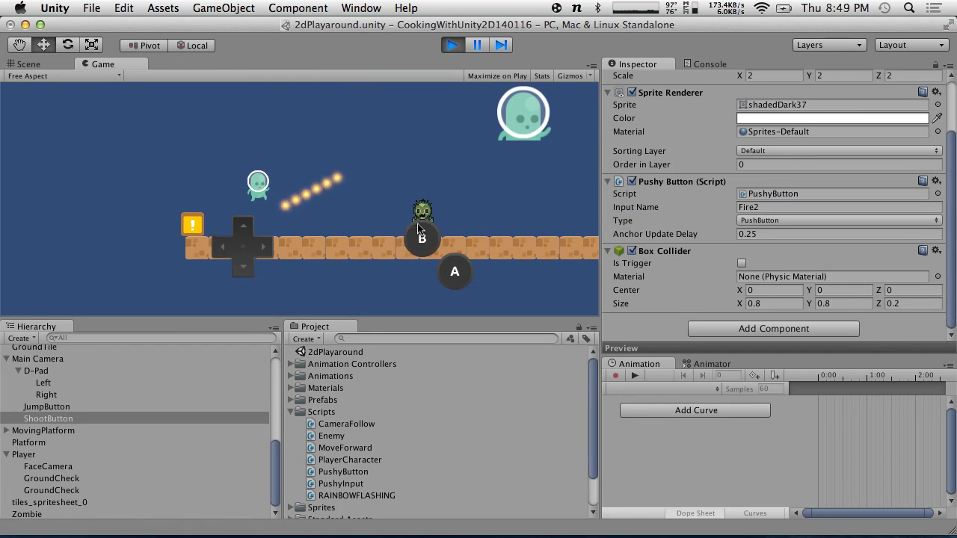
left_click(421, 232)
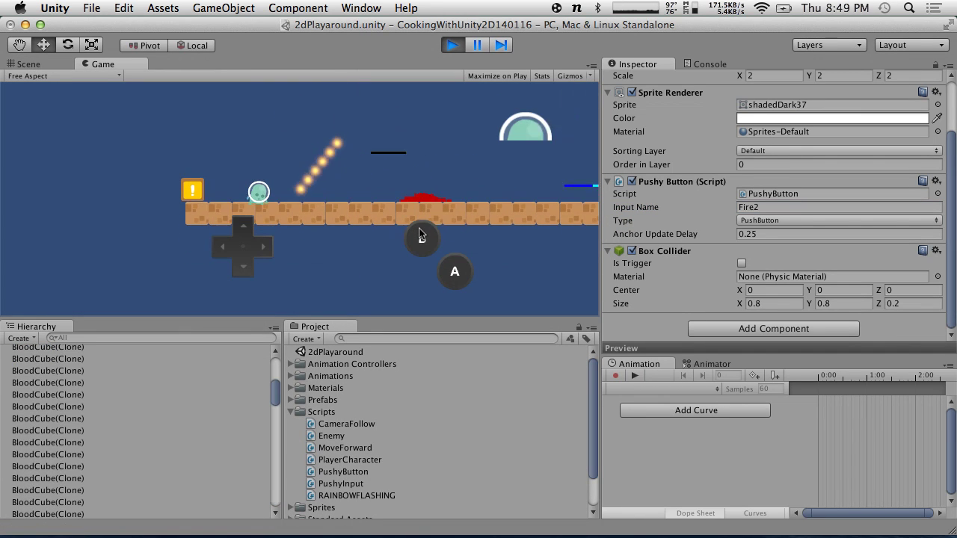
left_click(420, 230)
left_click(420, 230)
left_click_drag(221, 250, 270, 251)
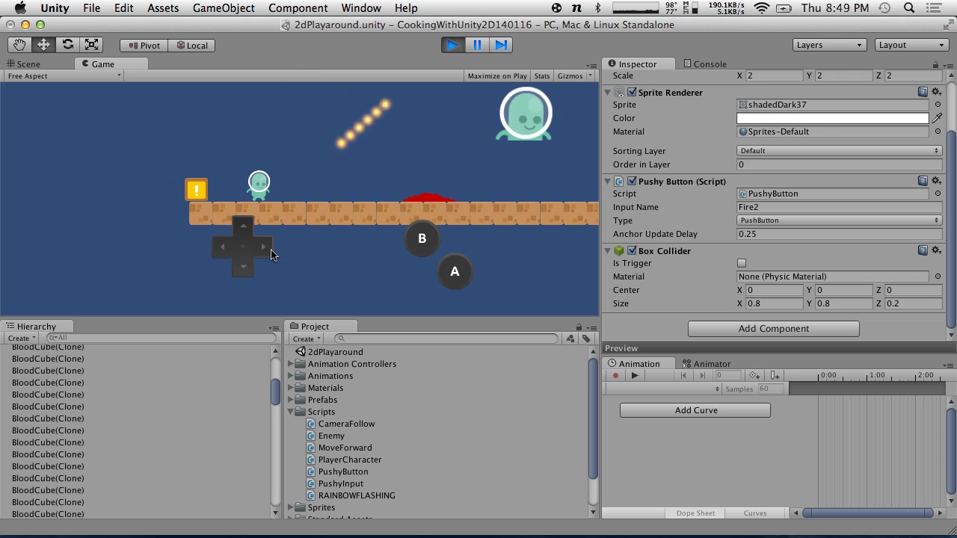
left_click(450, 46)
- Save the scene and the project
left_click(123, 7)
mouse_move(92, 7)
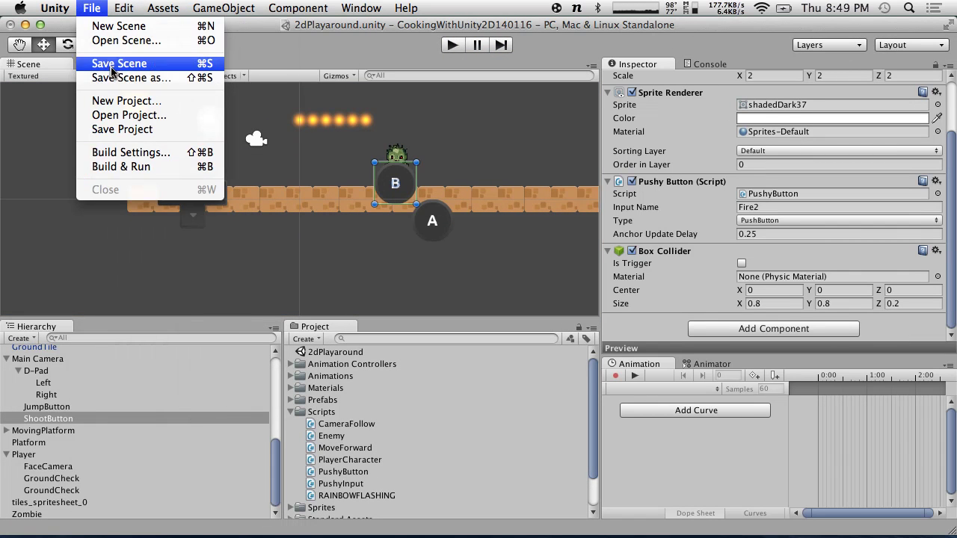
left_click(112, 65)
left_click(92, 7)
left_click(120, 129)
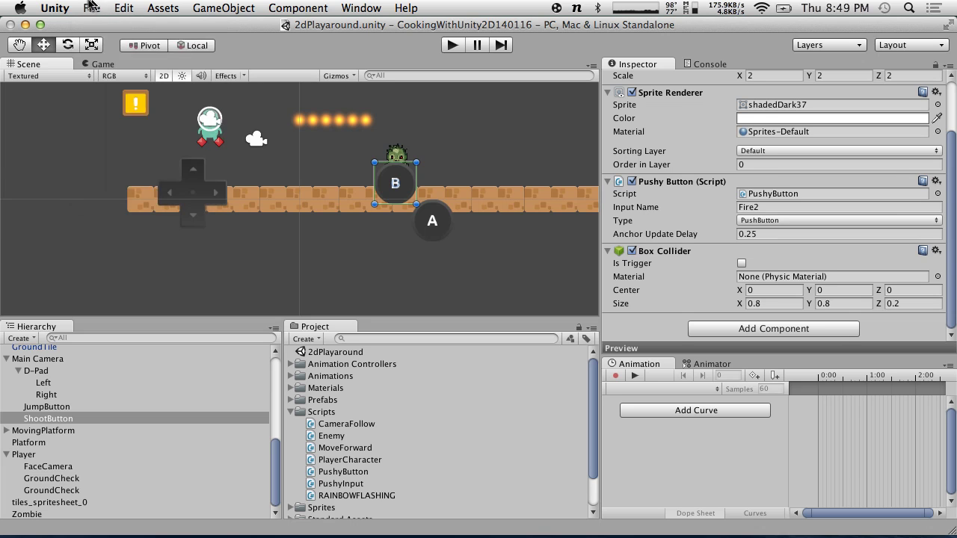
- Check the iOS platform options in the build settings and close them without switching platform
left_click(90, 7)
left_click(126, 152)
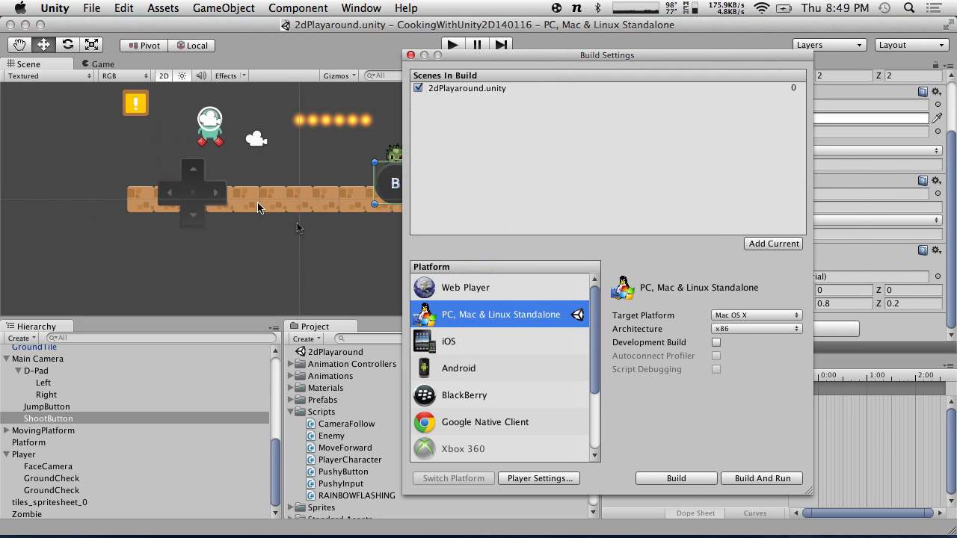
left_click(491, 350)
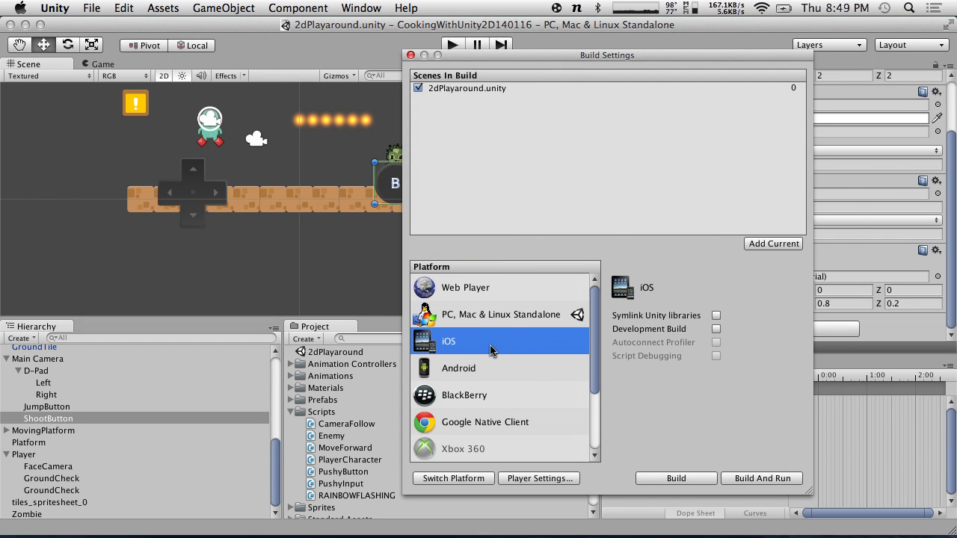
left_click(409, 56)
- Show the Game view of the scene
left_click(91, 7)
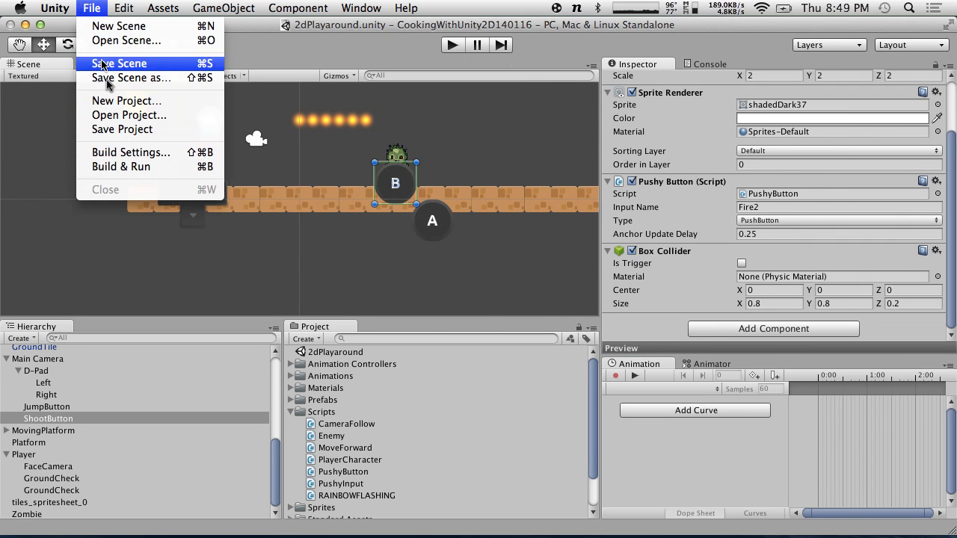
left_click(322, 54)
left_click(124, 65)
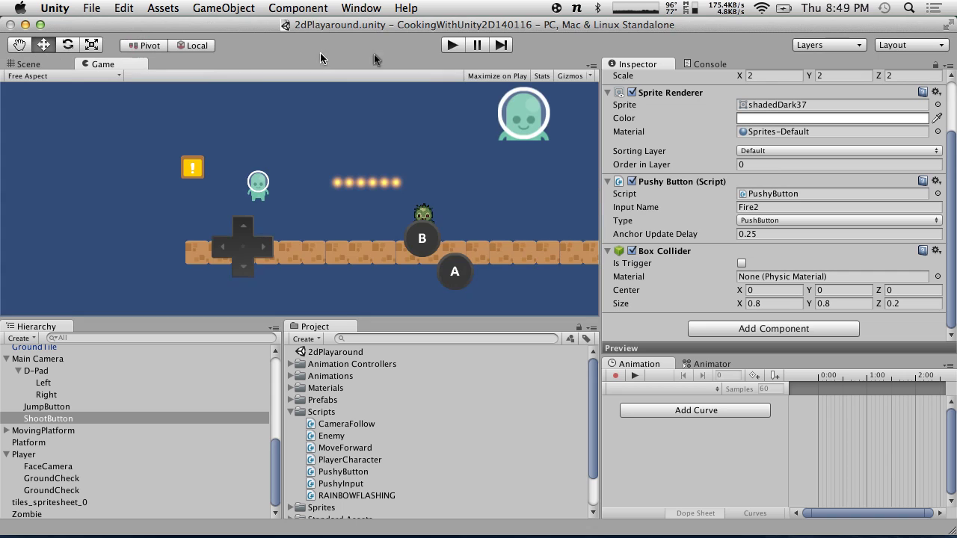
- Check the available Game view aspect ratios in play mode, keep Free Aspect and stop playing
left_click(454, 46)
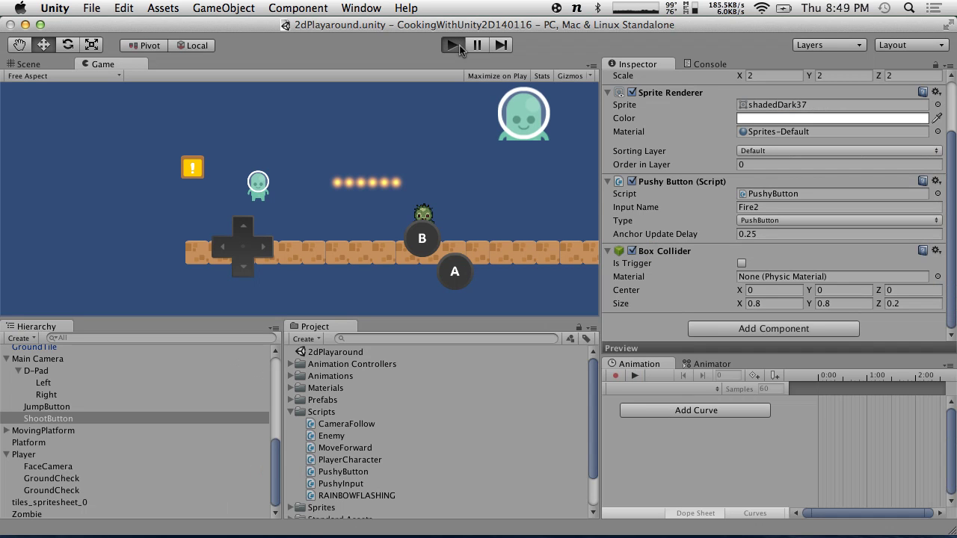
left_click(29, 75)
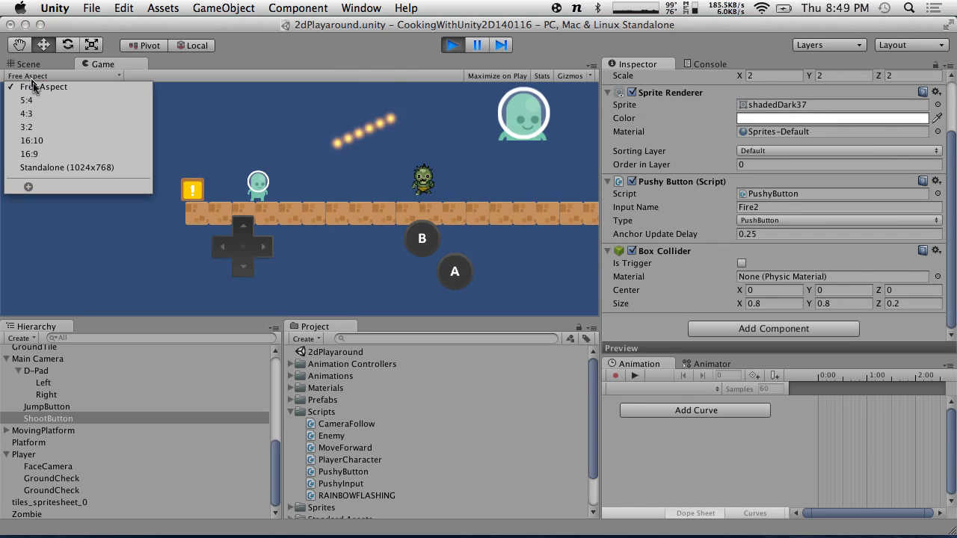
left_click(80, 88)
key("super+p")
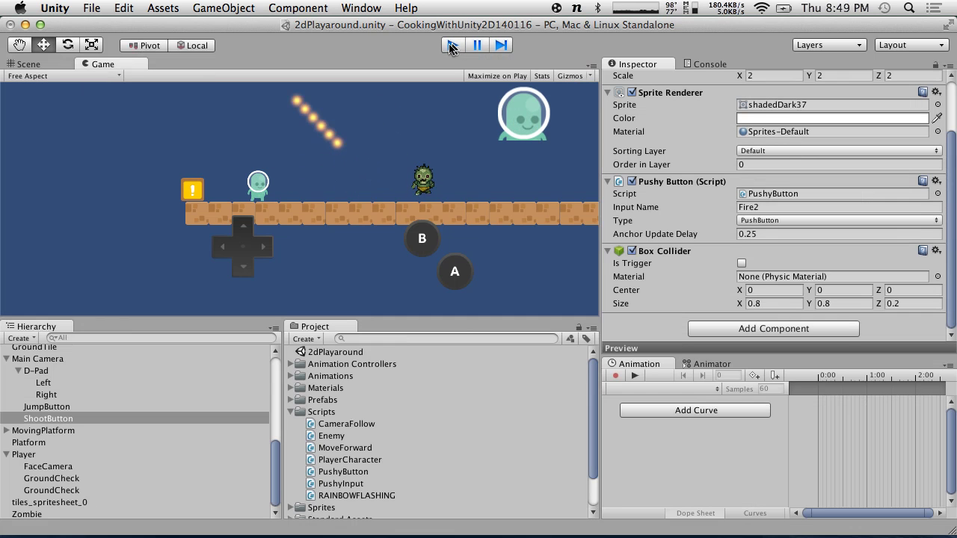
- Switch the project's build platform to iOS and close the build settings
left_click(101, 7)
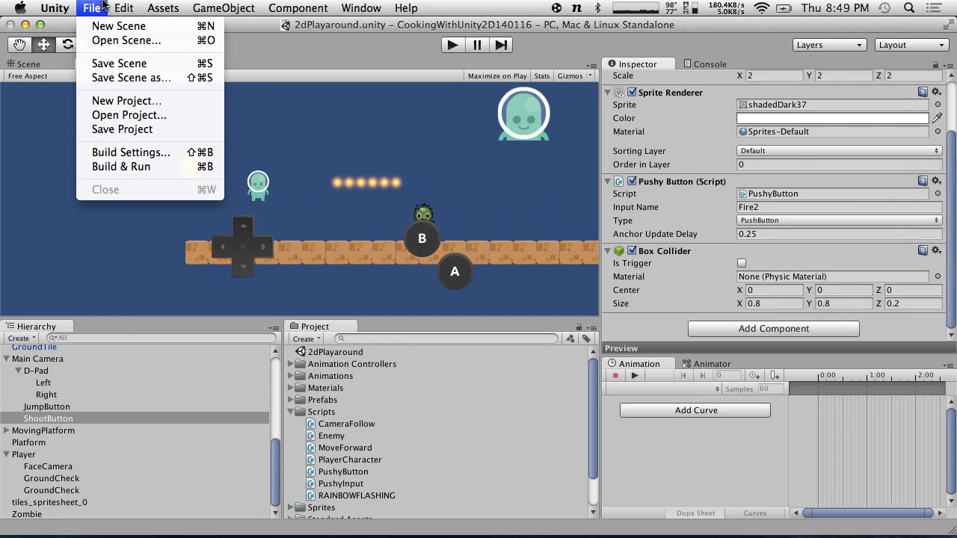
left_click(124, 152)
left_click(502, 346)
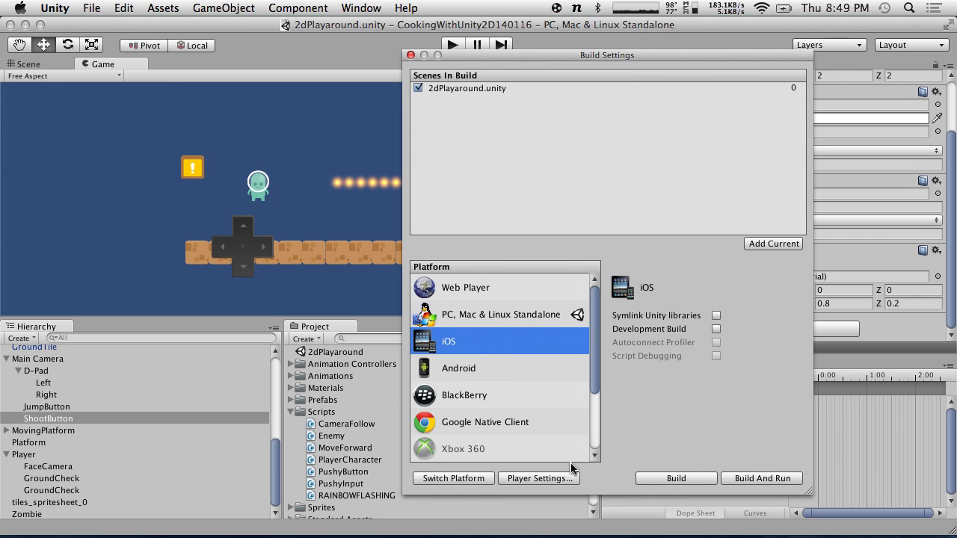
left_click(473, 482)
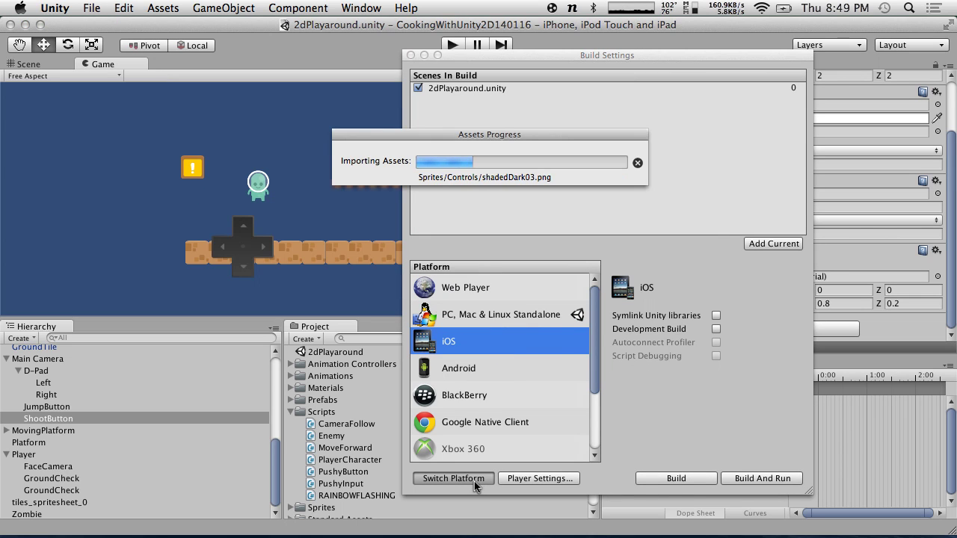
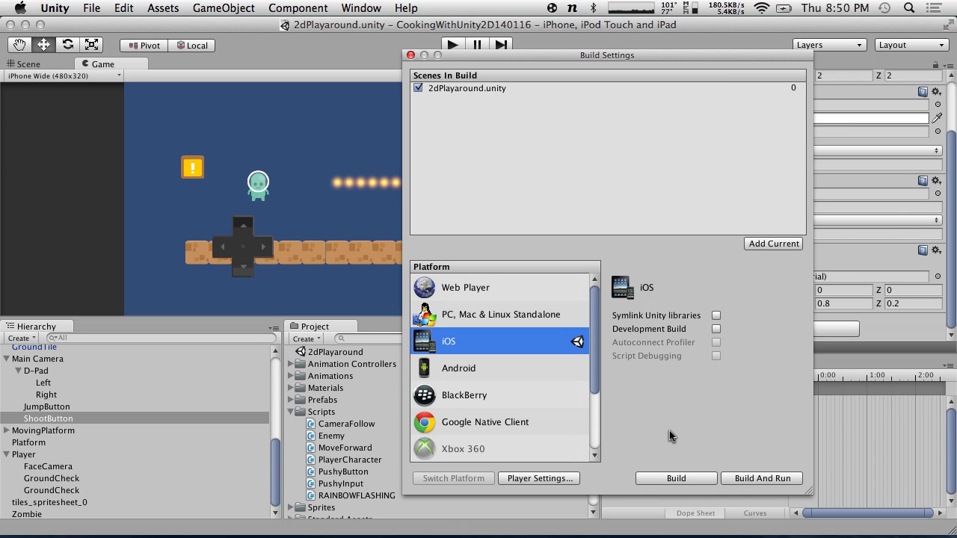
left_click(410, 55)
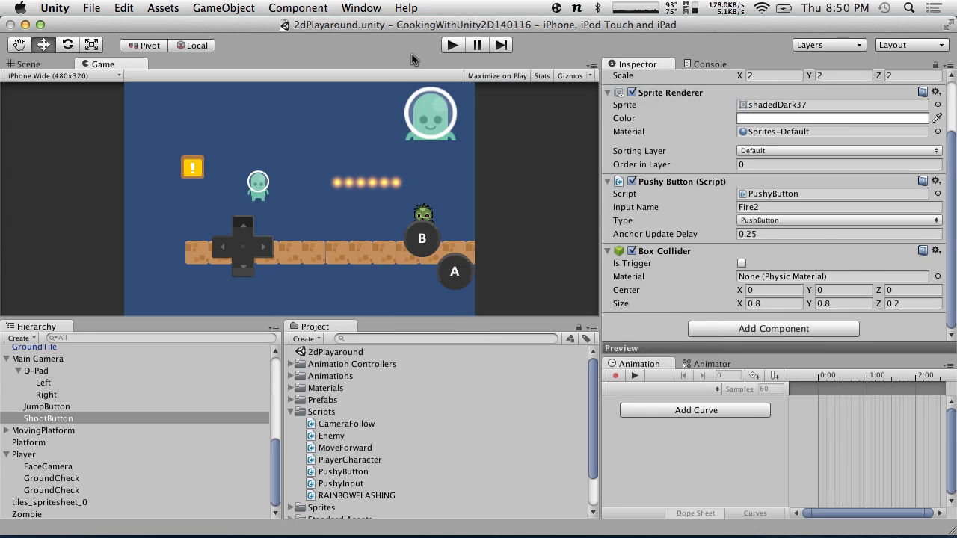
- Keep the Game view at iPhone Wide (480x320) and move D-Pad to about X -5.73, Y -3.47
left_click(79, 76)
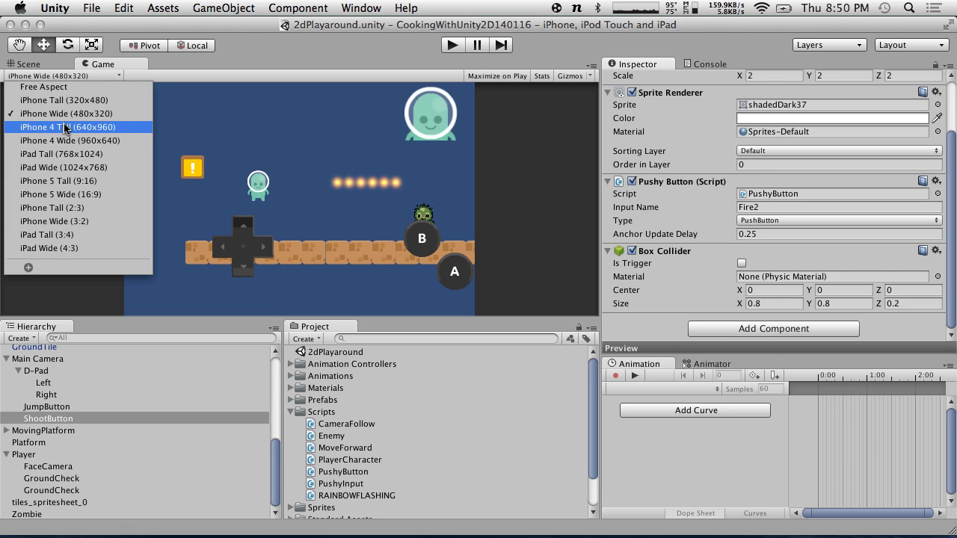
left_click(80, 116)
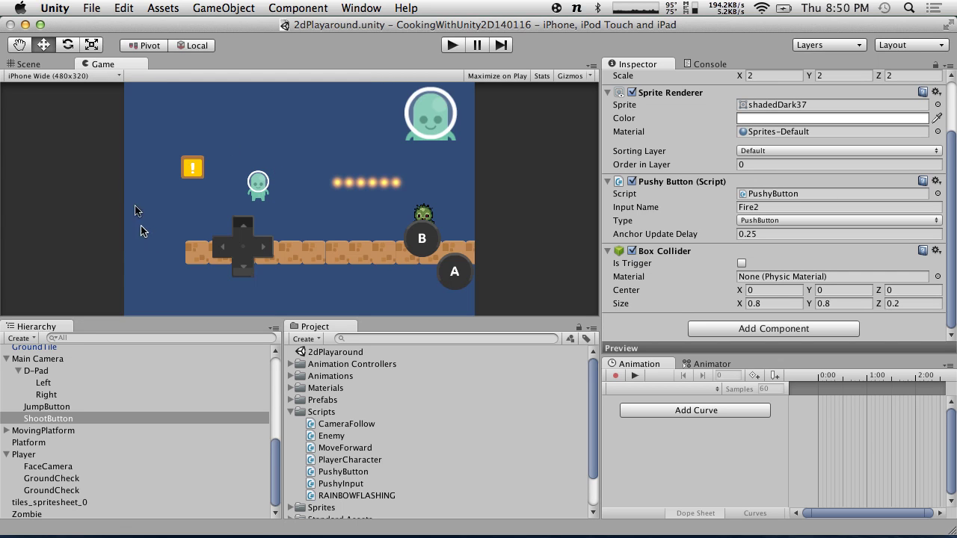
left_click(38, 371)
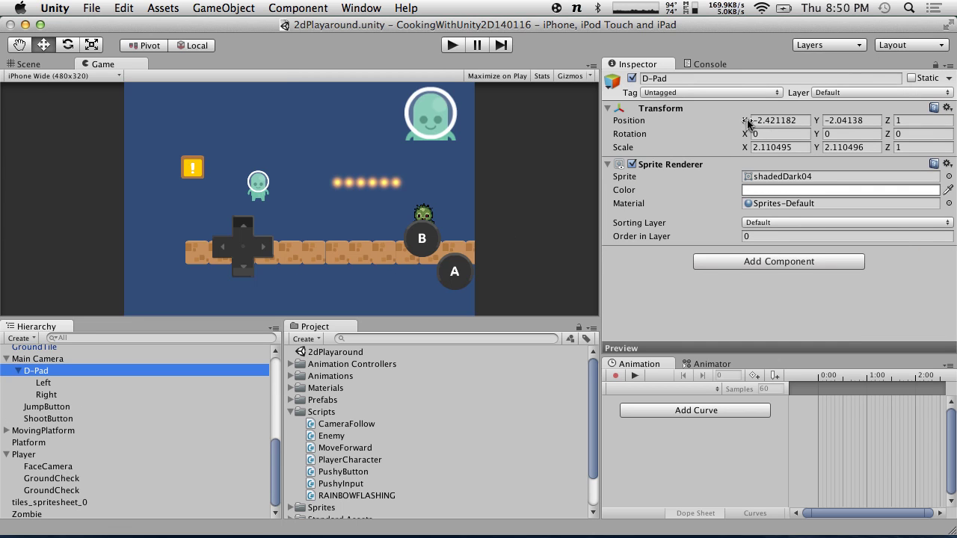
left_click_drag(748, 123, 669, 123)
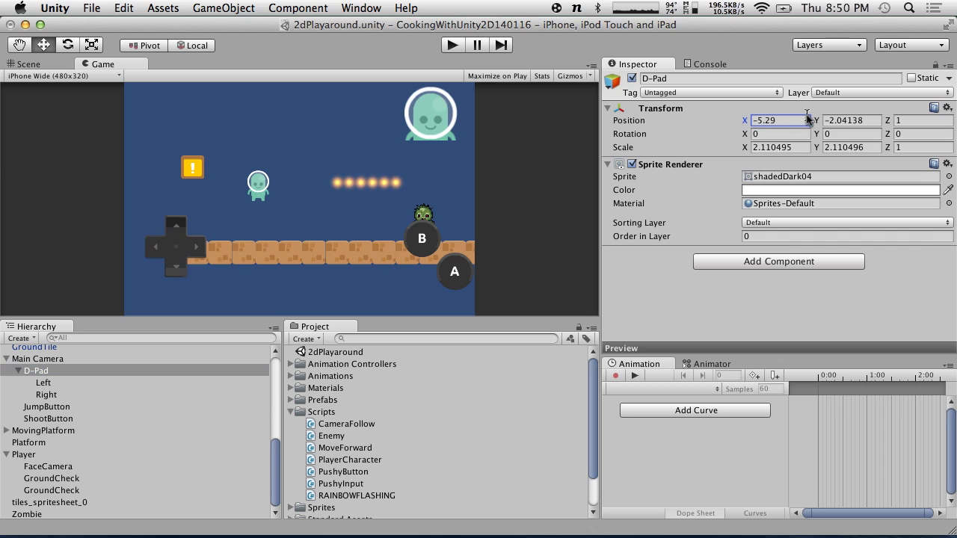
left_click_drag(814, 121, 800, 133)
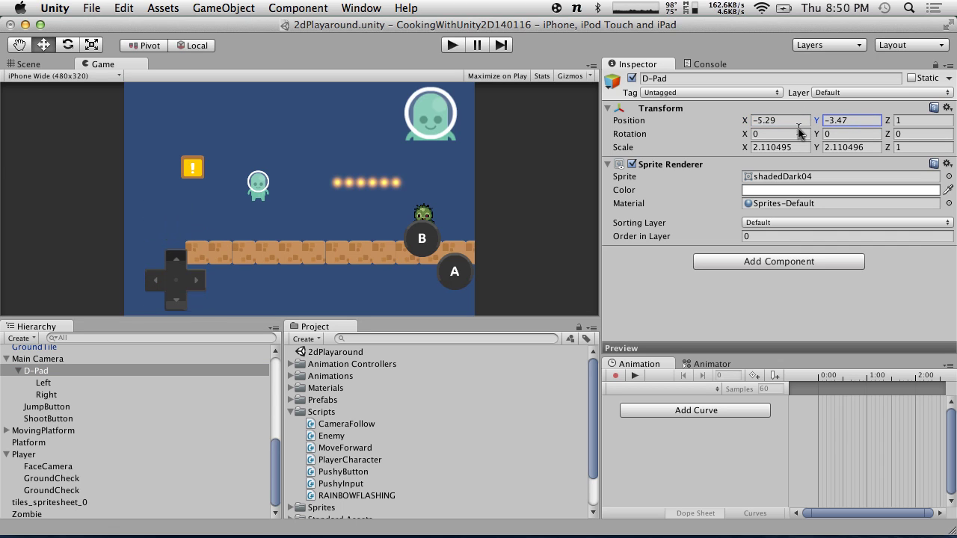
left_click_drag(744, 121, 732, 124)
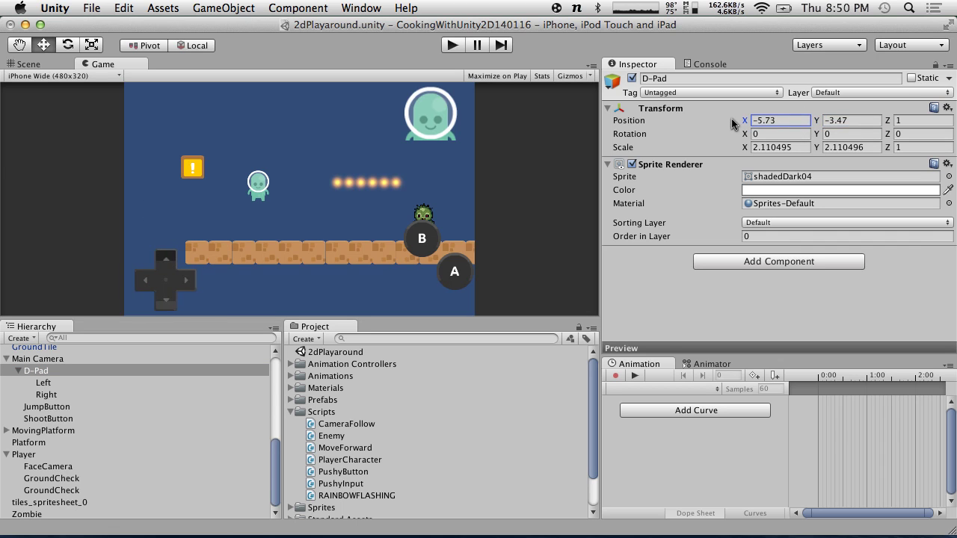
- Lower ShootButton slightly along the Y axis
left_click(53, 407)
left_click(65, 419, "shift")
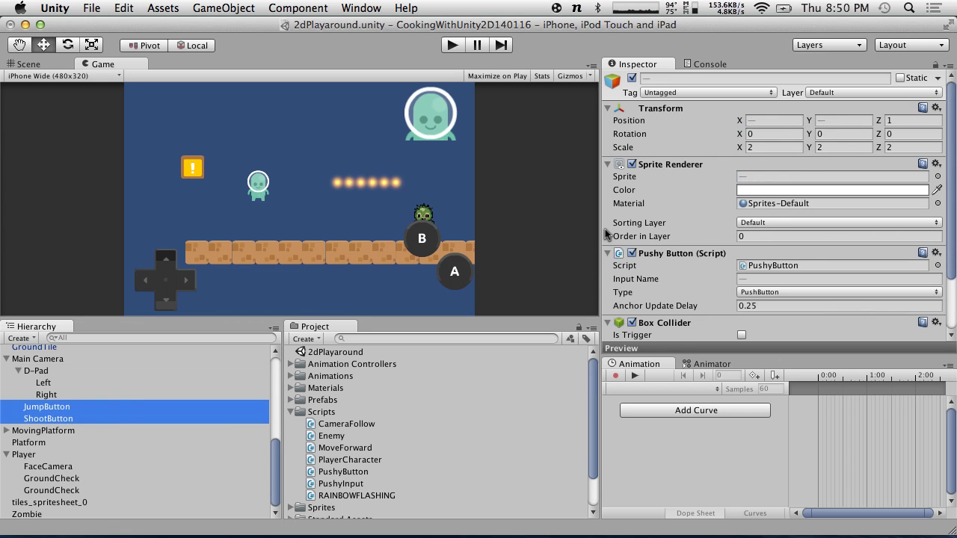
left_click(53, 454)
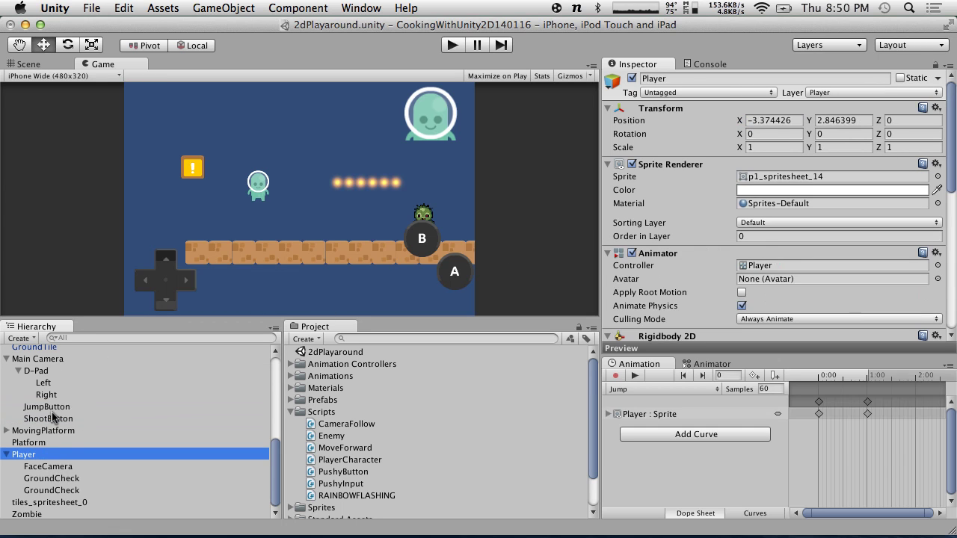
left_click(53, 418)
left_click(807, 120)
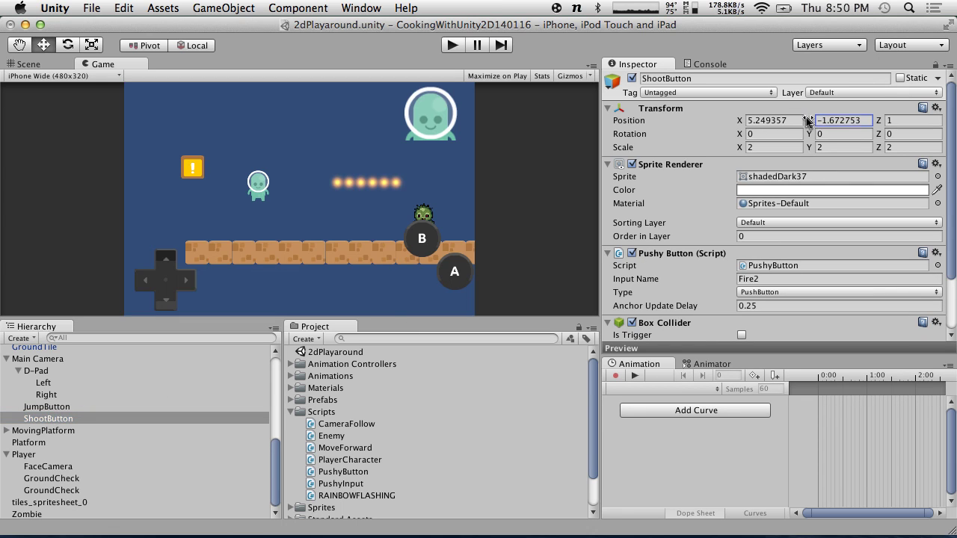
left_click_drag(807, 121, 735, 122)
- Set JumpButton's position to X 6.5 and Y -4
left_click(62, 408)
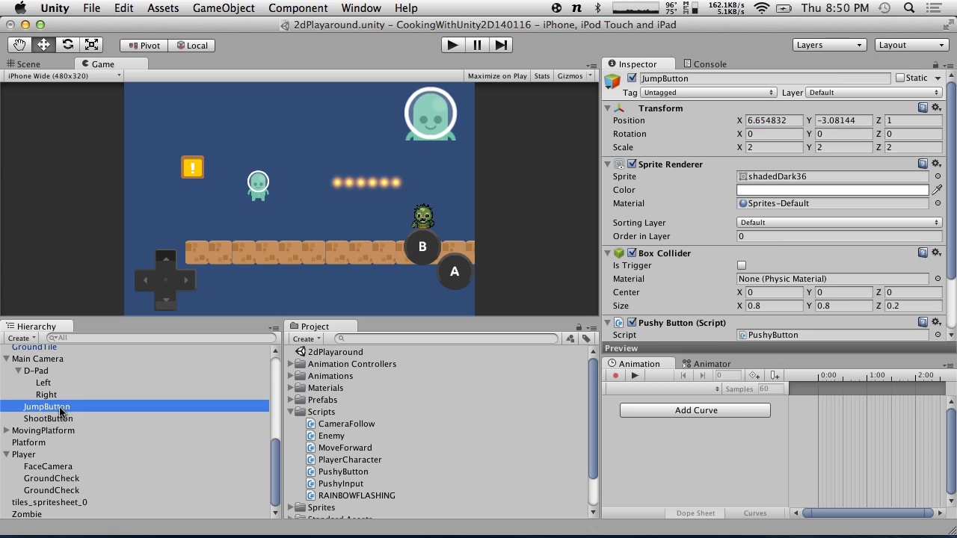
mouse_move(740, 122)
left_mouse_down()
mouse_move(728, 122)
mouse_move(740, 122)
left_mouse_up()
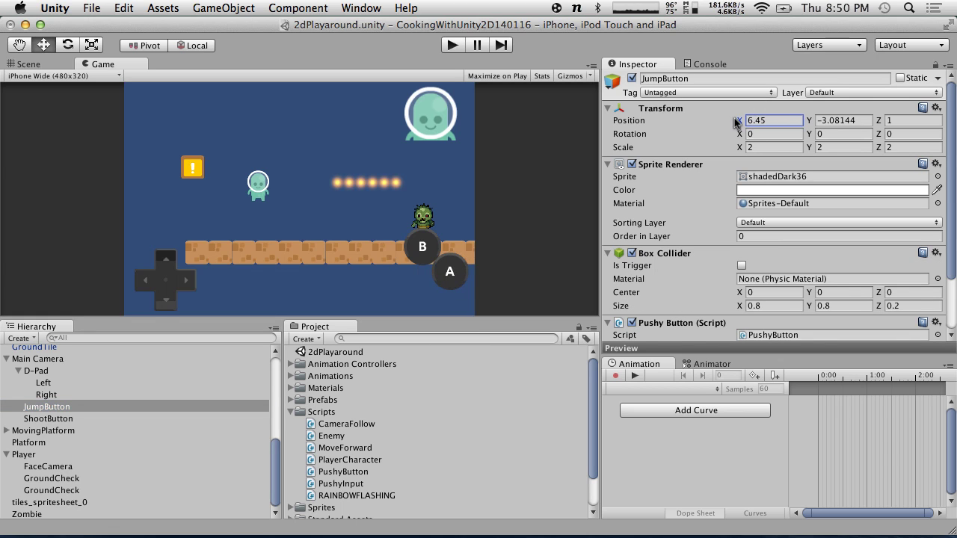
left_click(814, 121)
left_click_drag(814, 122, 798, 121)
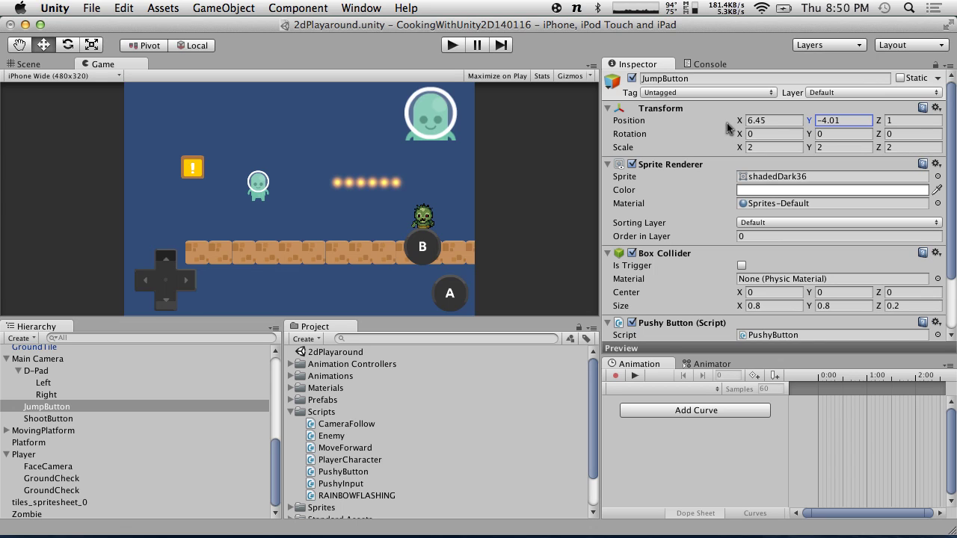
double_click(827, 127)
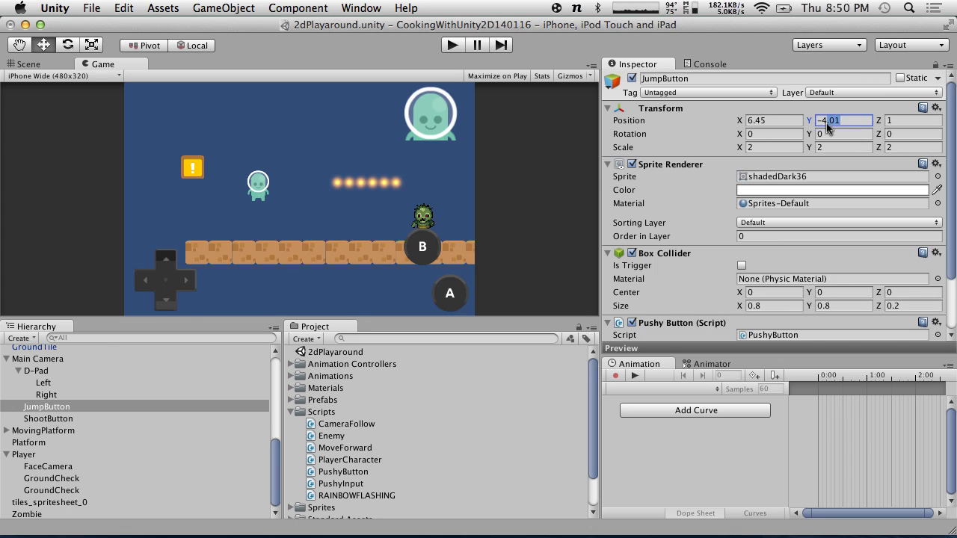
left_click(756, 124)
type("6.5")
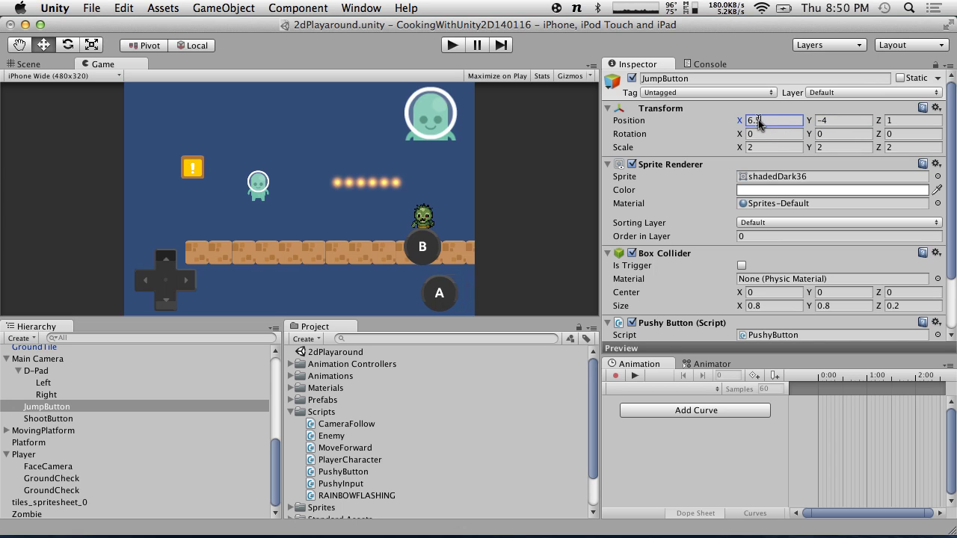
- Set ShootButton's position to X 4.75 and Y -2.5
left_click(82, 419)
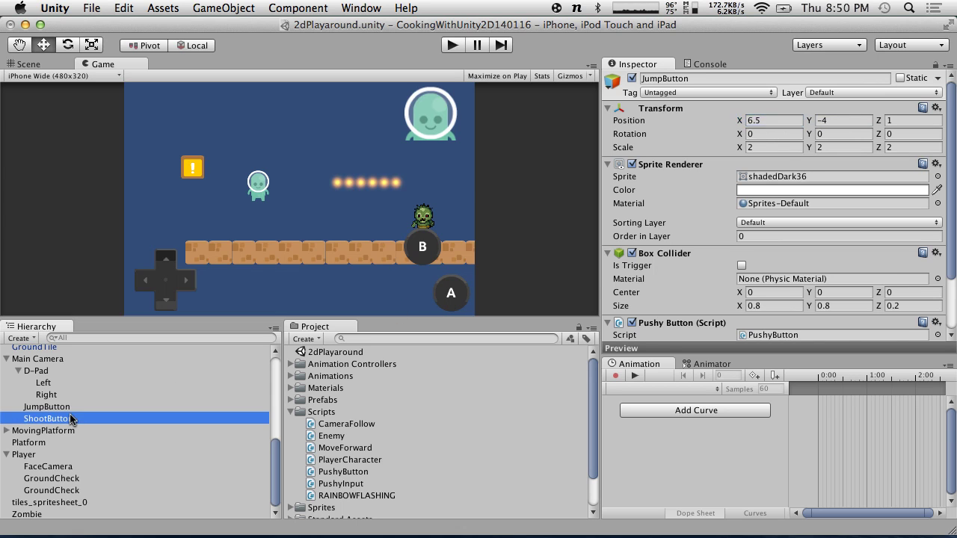
left_click_drag(741, 124, 806, 123)
left_click(813, 124)
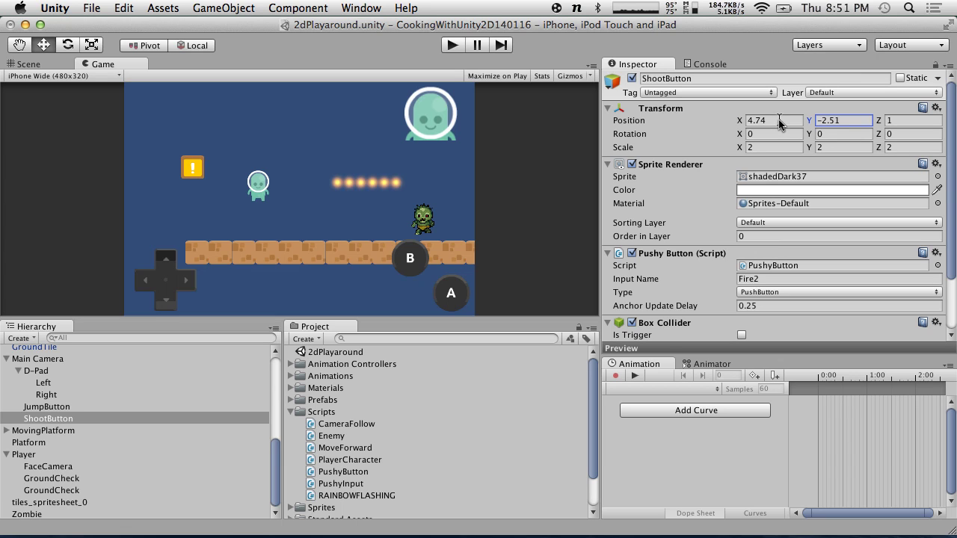
left_click(769, 124)
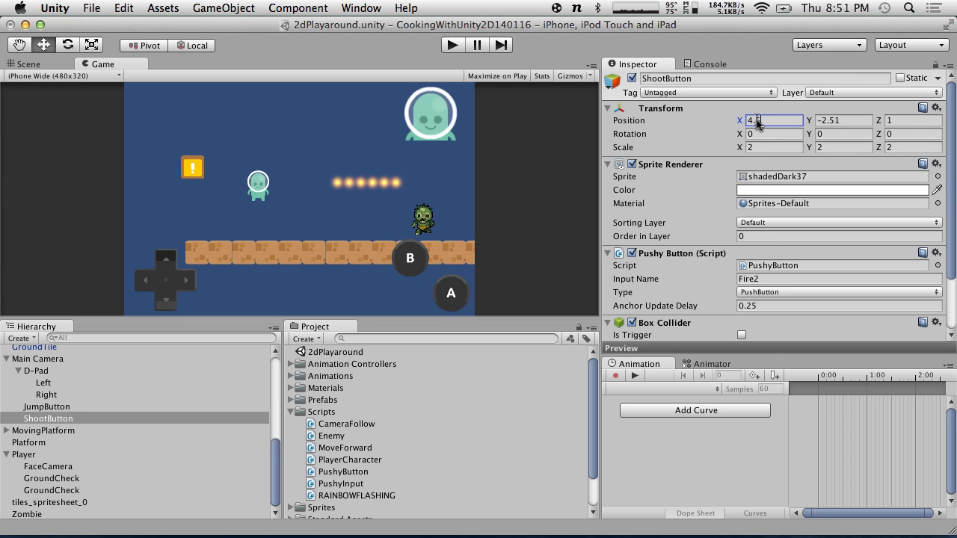
type("5")
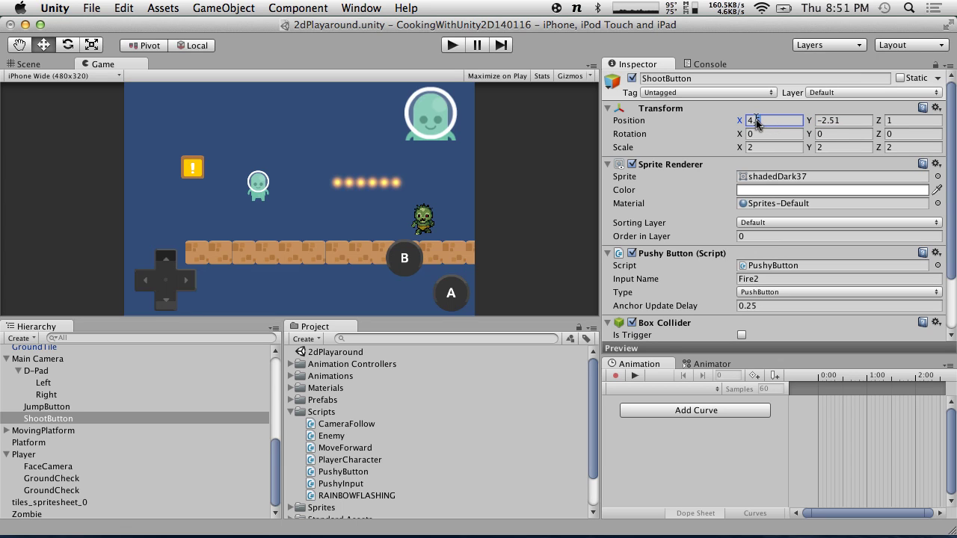
key("BackSpace")
type("75")
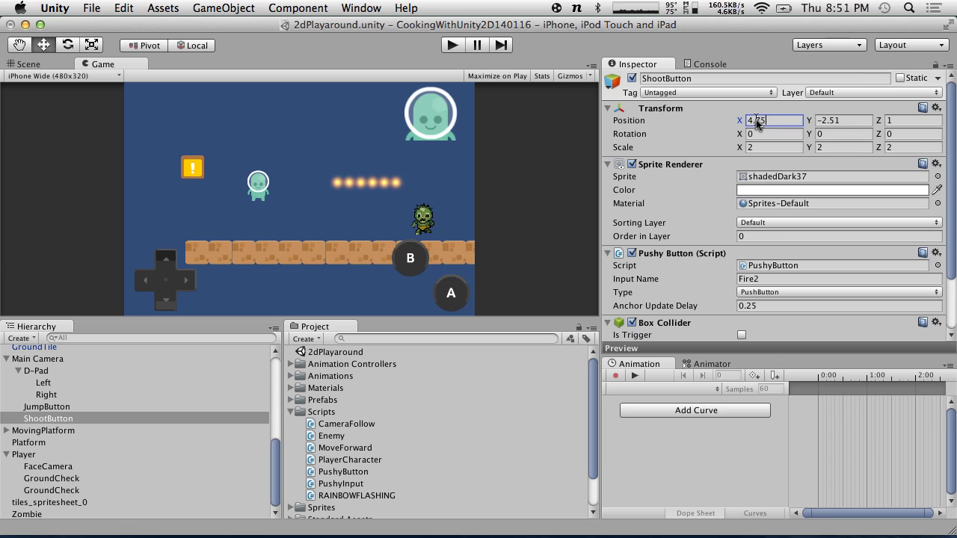
left_click(837, 123)
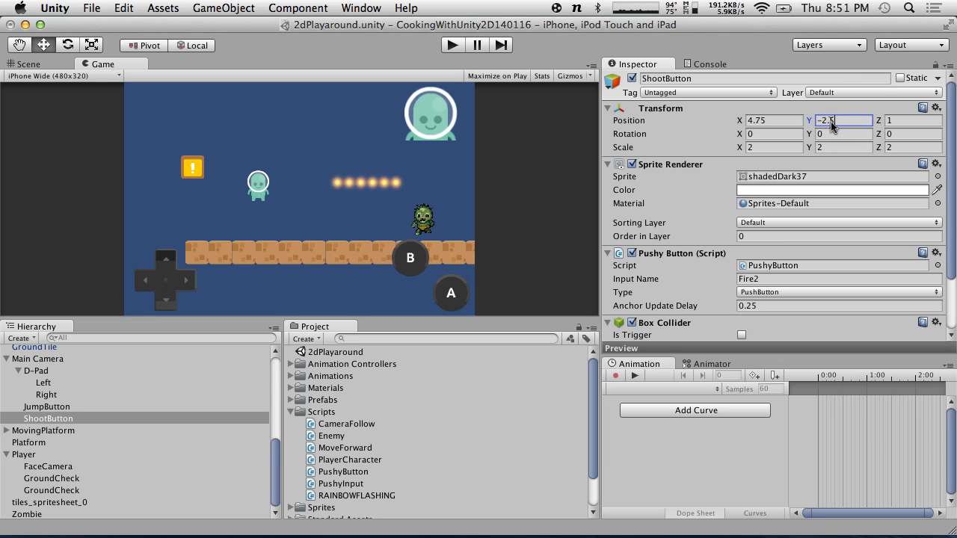
left_click(156, 285)
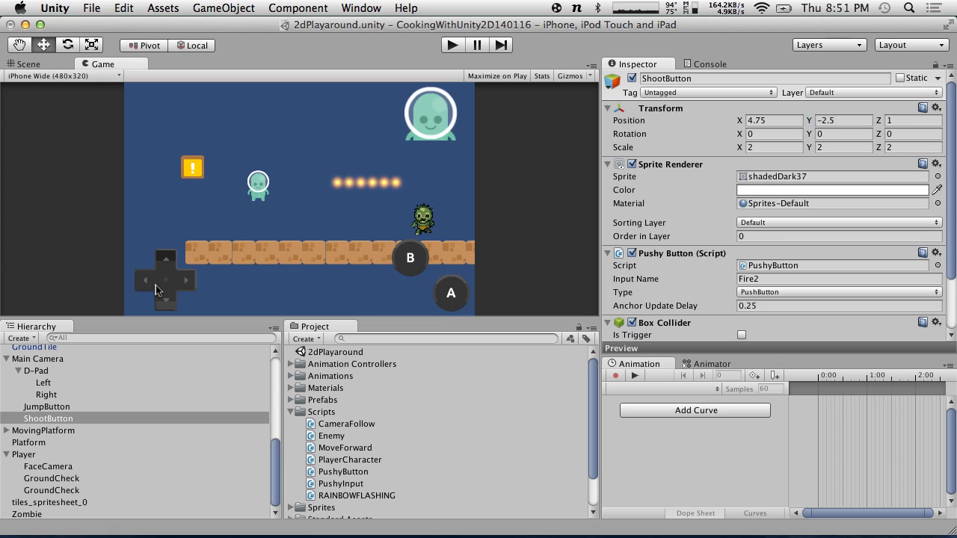
- Set D-Pad's scale to 3 in both X and Y
left_click(40, 371)
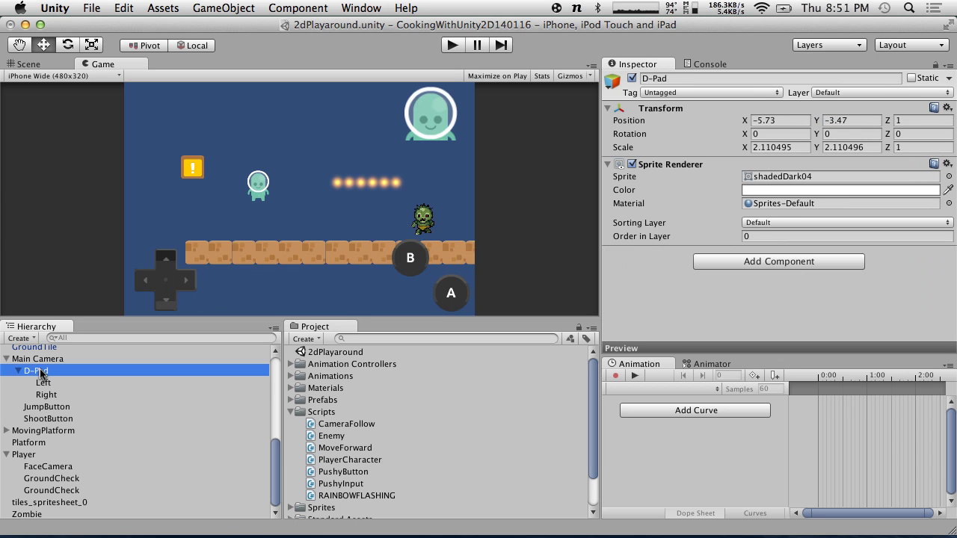
left_click(797, 147)
type("3")
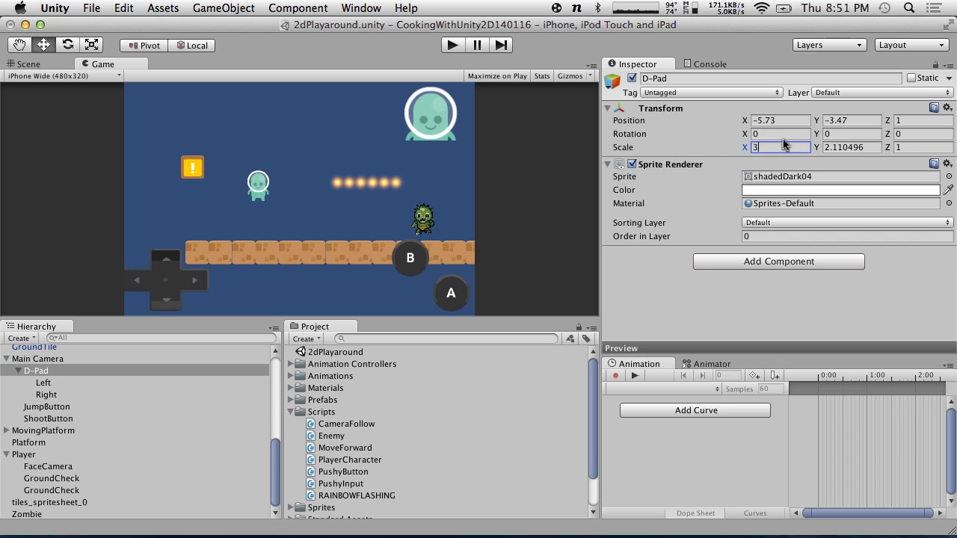
left_click(858, 148)
type("3")
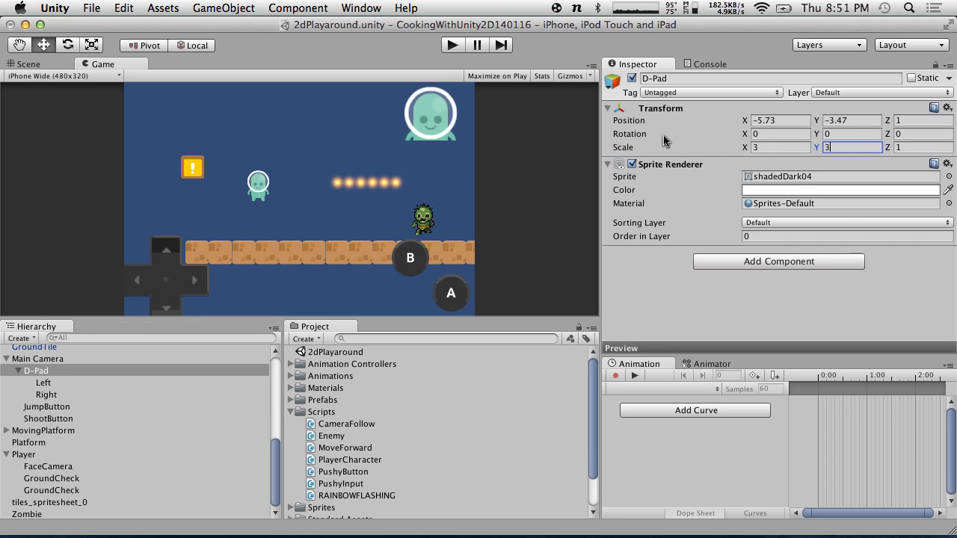
- Set D-Pad's position to X -5.5 and Y -3
left_click(745, 121)
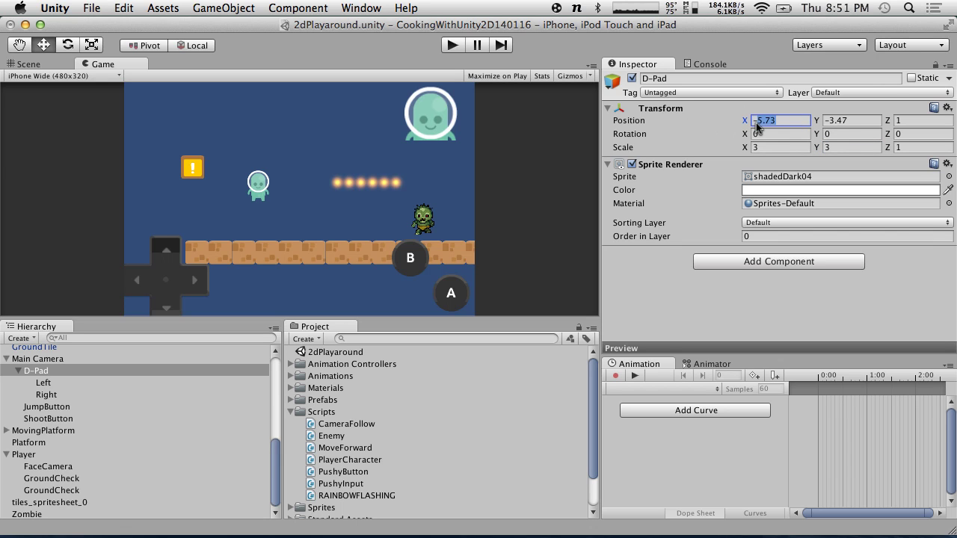
type("-5.5")
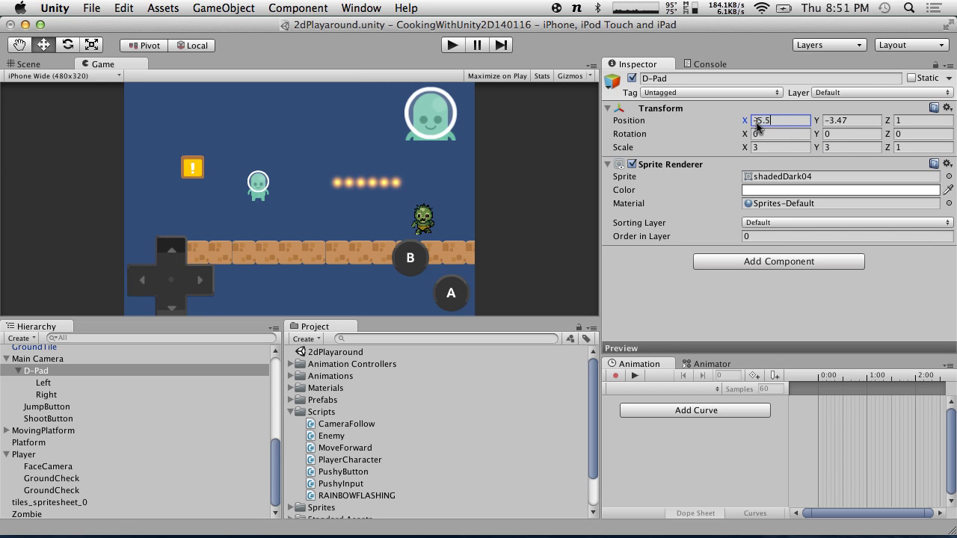
left_click(842, 123)
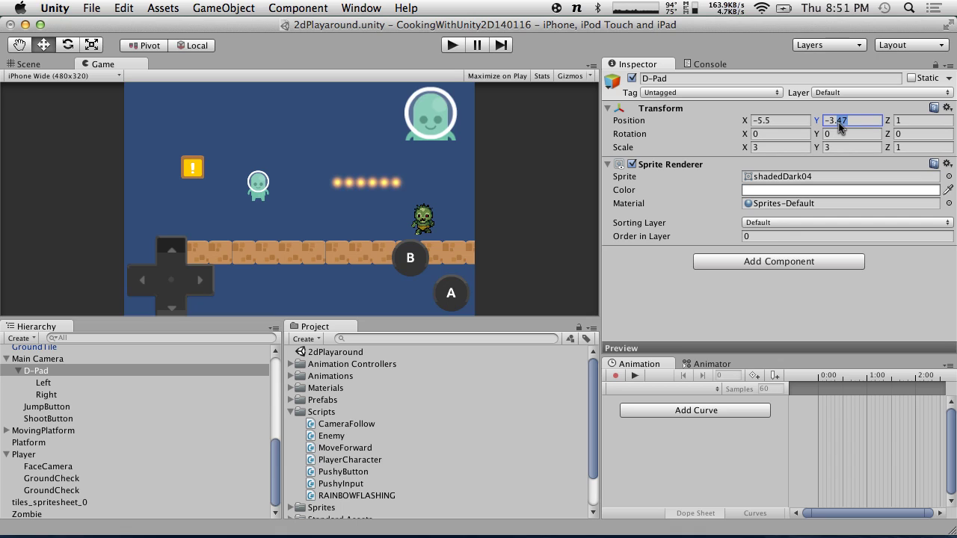
key("BackSpace")
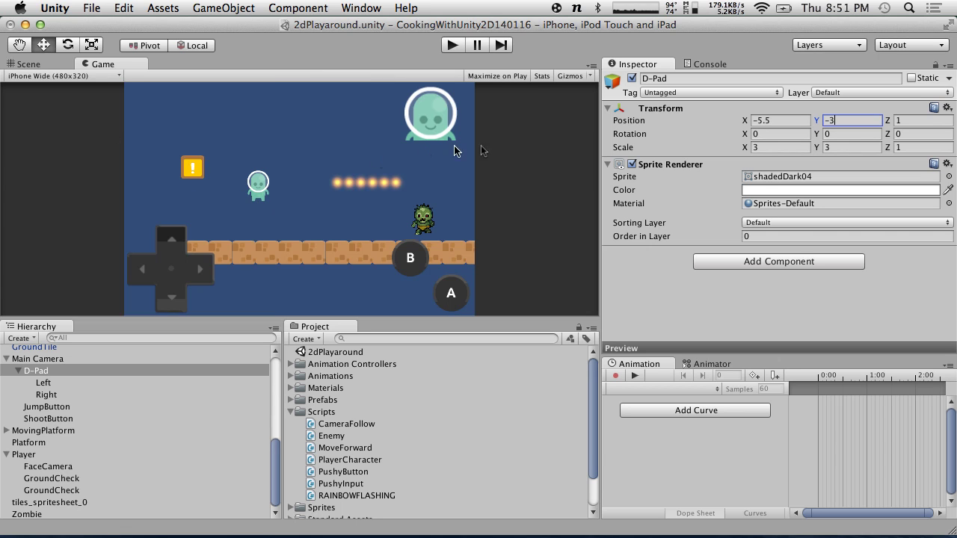
- Save the scene and the project
left_click(91, 7)
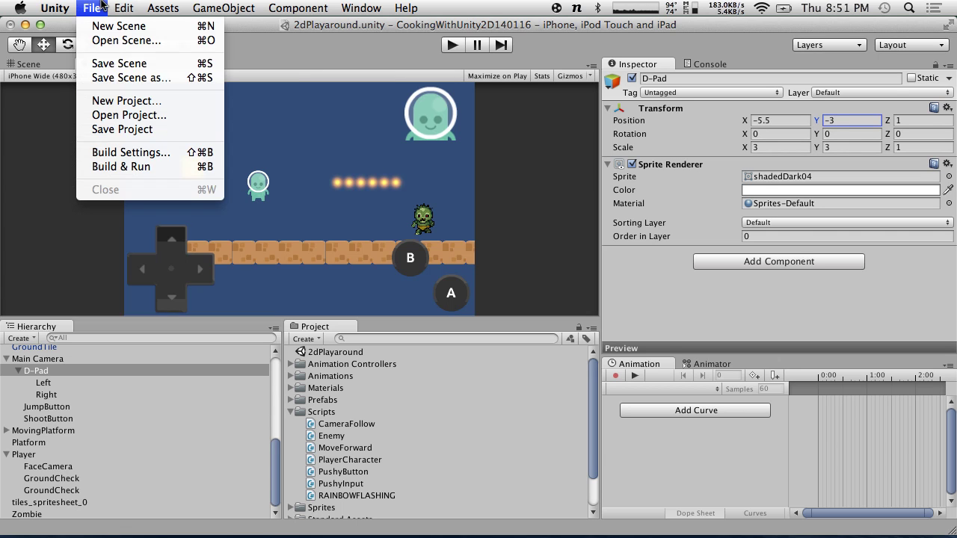
left_click(99, 62)
left_click(91, 5)
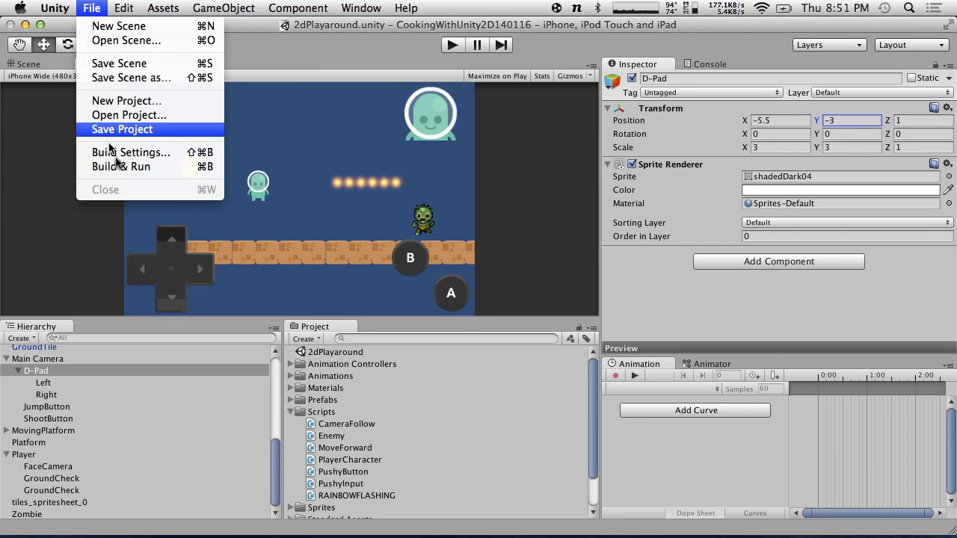
left_click(118, 133)
- Build the game for iOS from the build settings, saving it to the Desktop as 2diOS
left_click(100, 5)
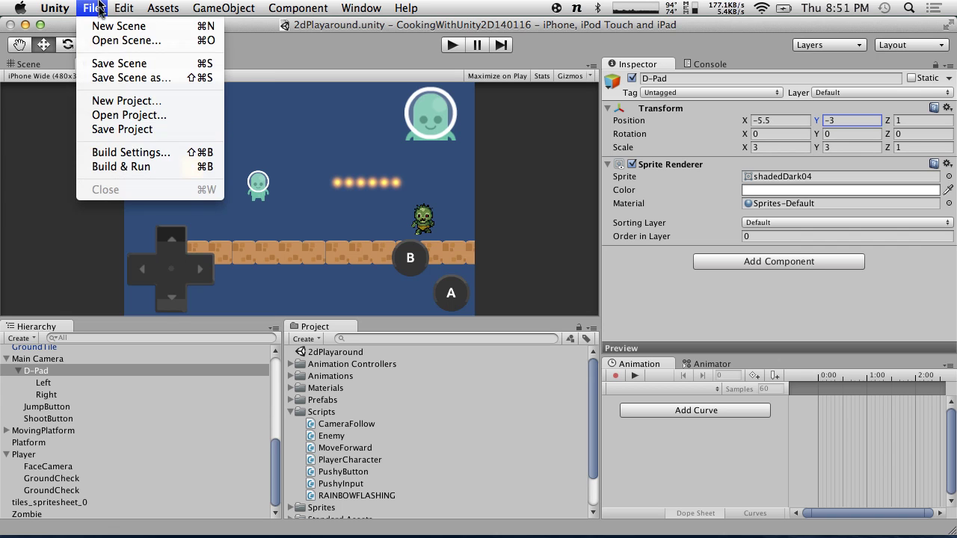
left_click(124, 154)
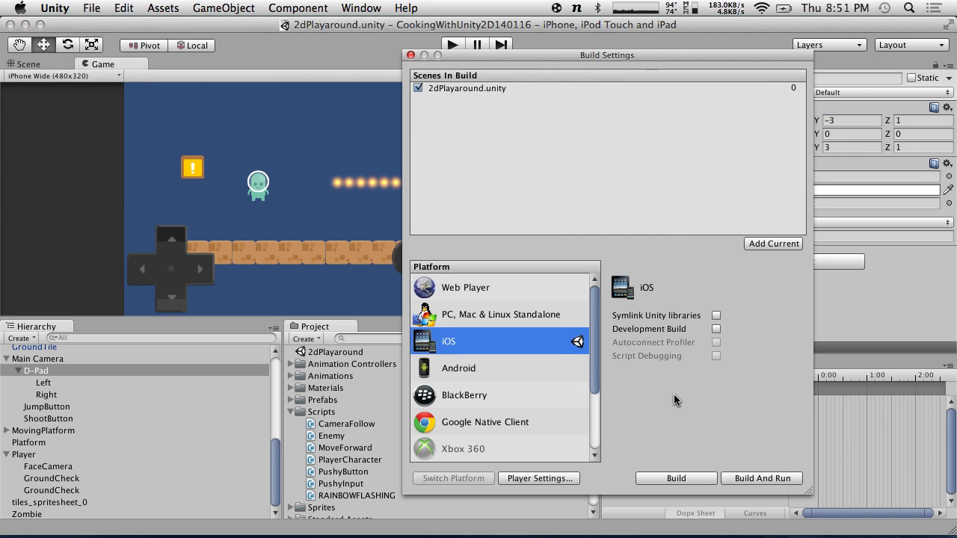
left_click(676, 479)
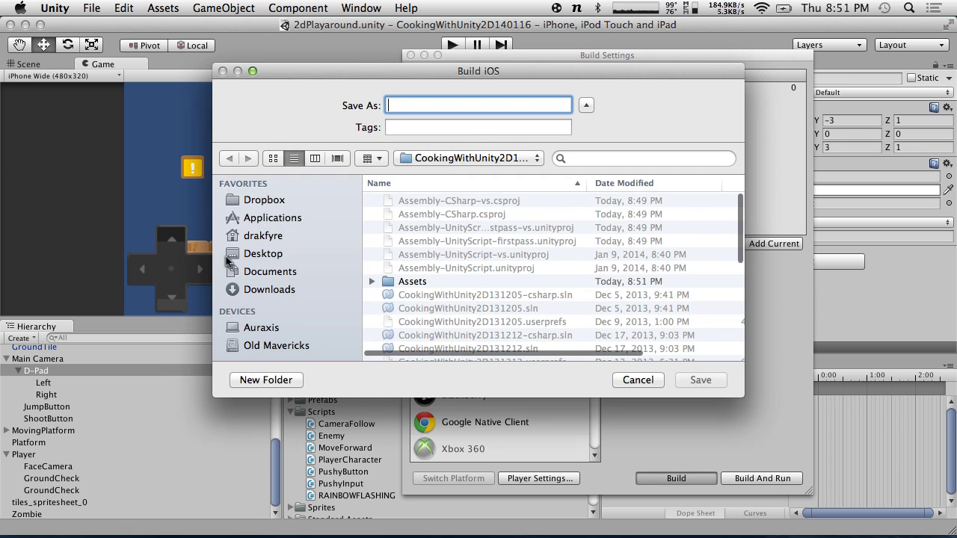
left_click(275, 255)
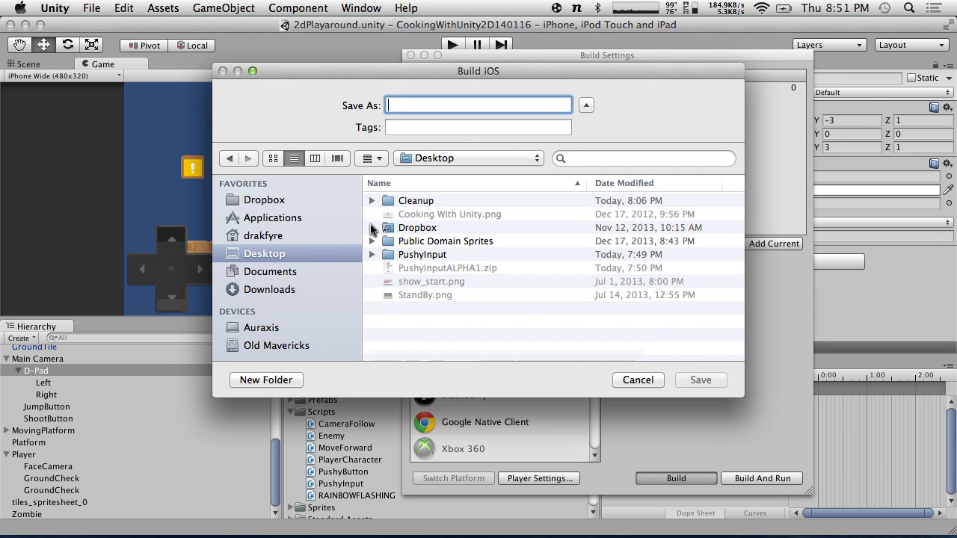
type("2di")
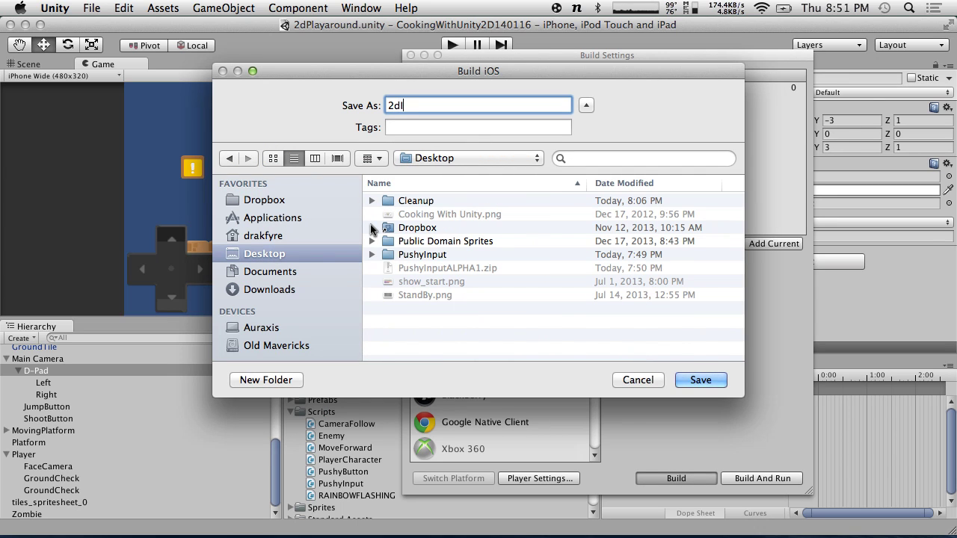
type("OS")
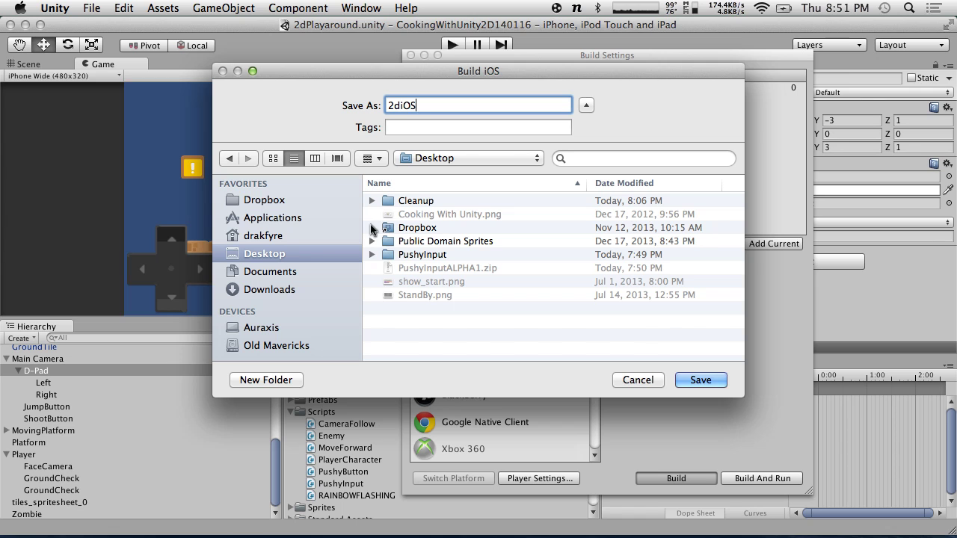
left_click(701, 380)
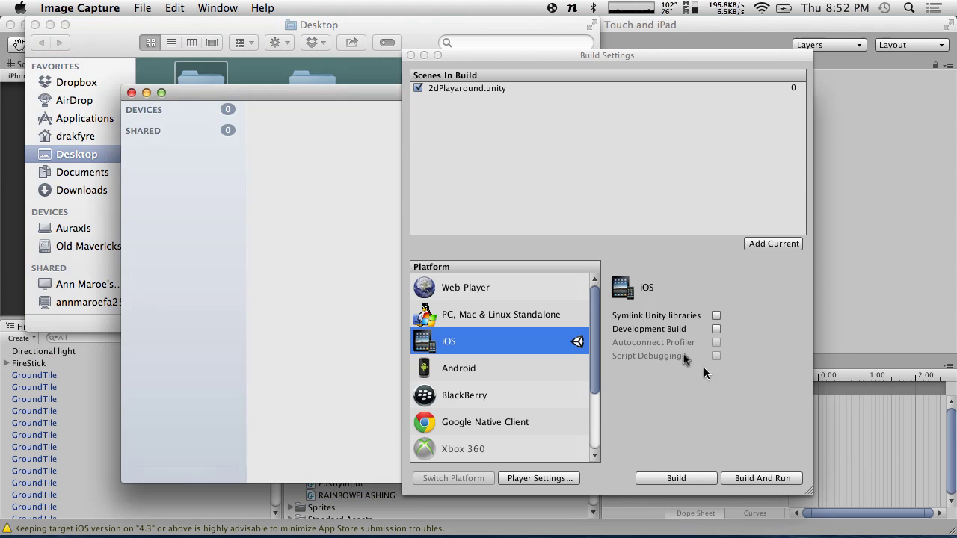
- Close the Image Capture and Build Settings windows, and open the Unity-iPhone Xcode project from the 2diOS folder
left_click(130, 93)
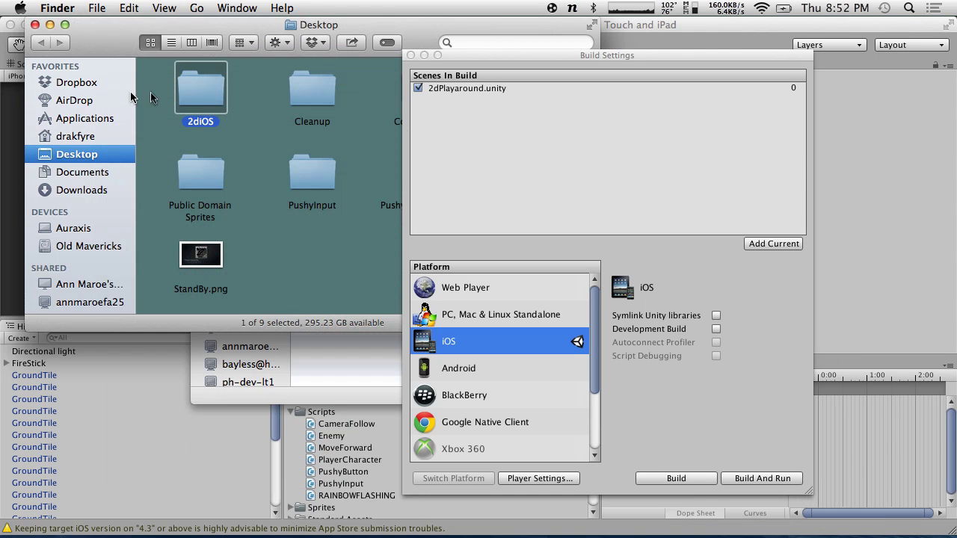
left_click(410, 55)
double_click(212, 92)
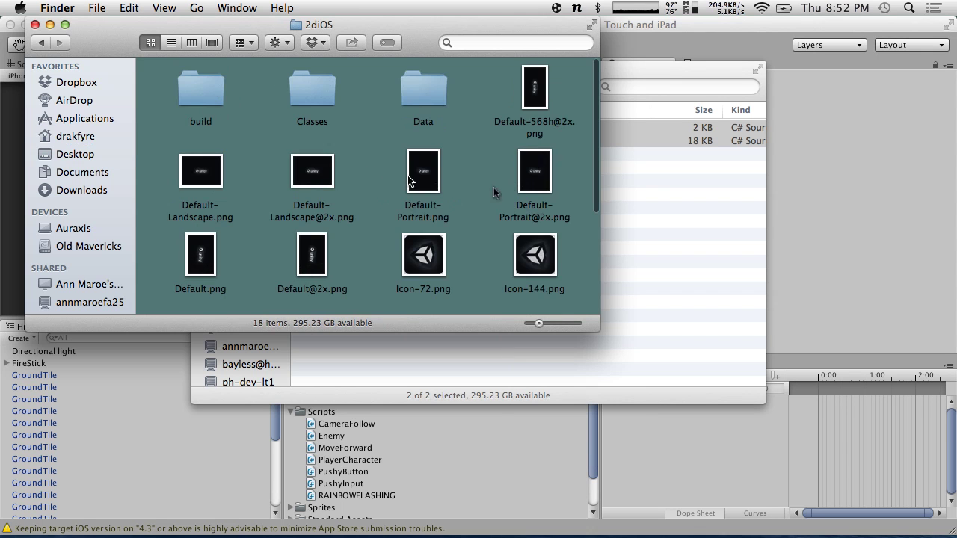
scroll(508, 193, "down", 5)
double_click(303, 276)
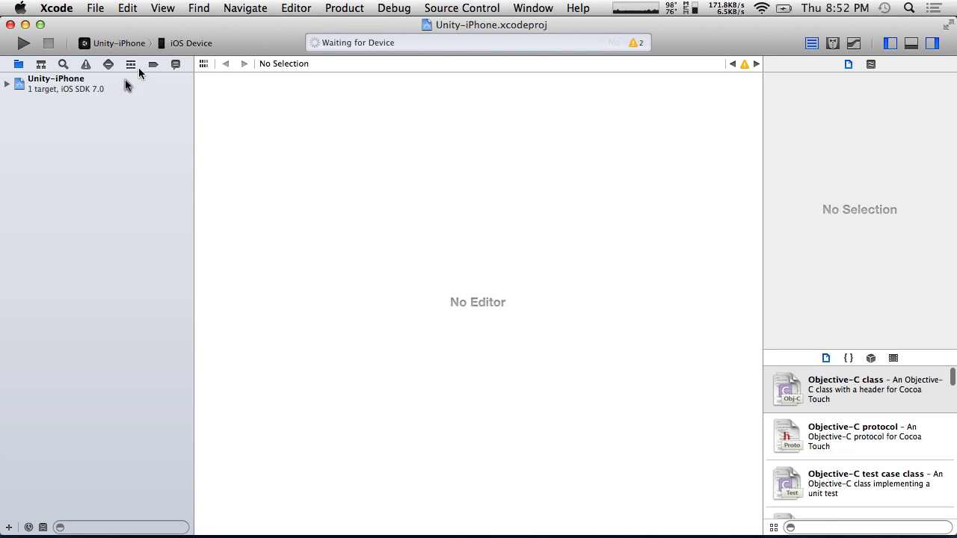
- Set Debug Information Format to DWARF in the Unity-iPhone build settings, and run the project on the iPhone
left_click(54, 93)
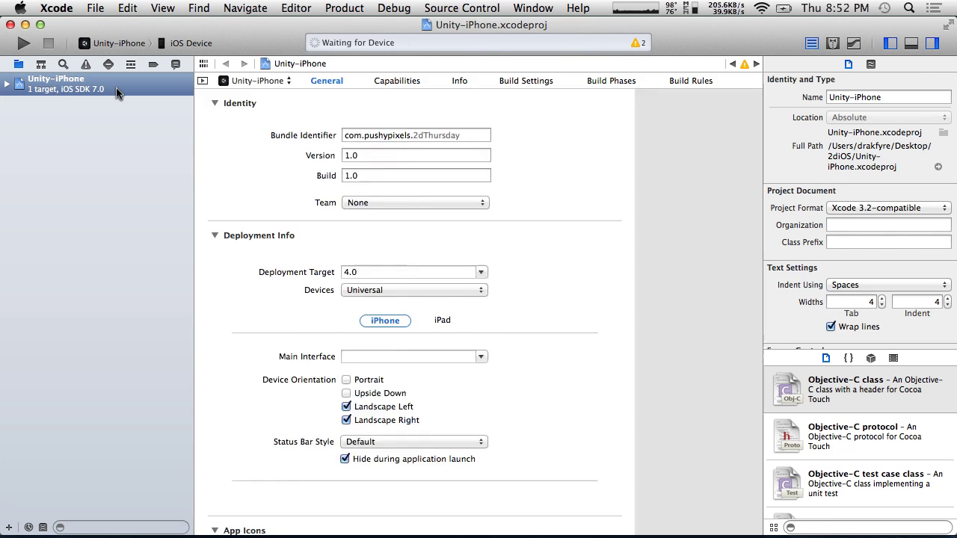
left_click(612, 81)
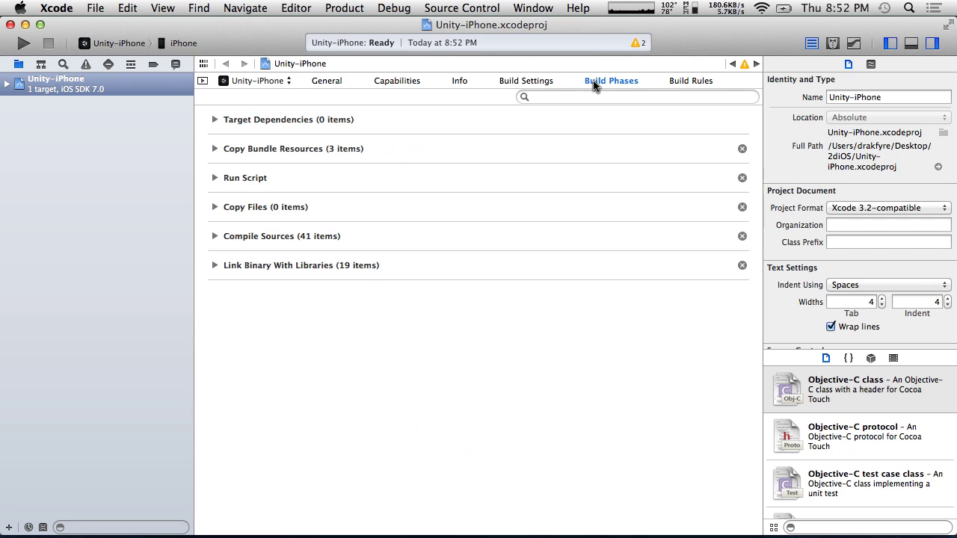
left_click(681, 81)
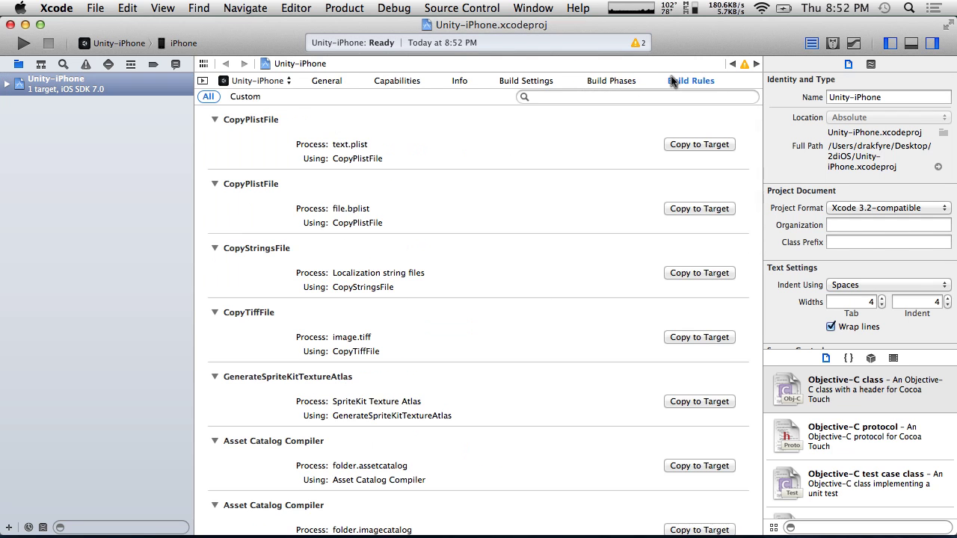
left_click(513, 82)
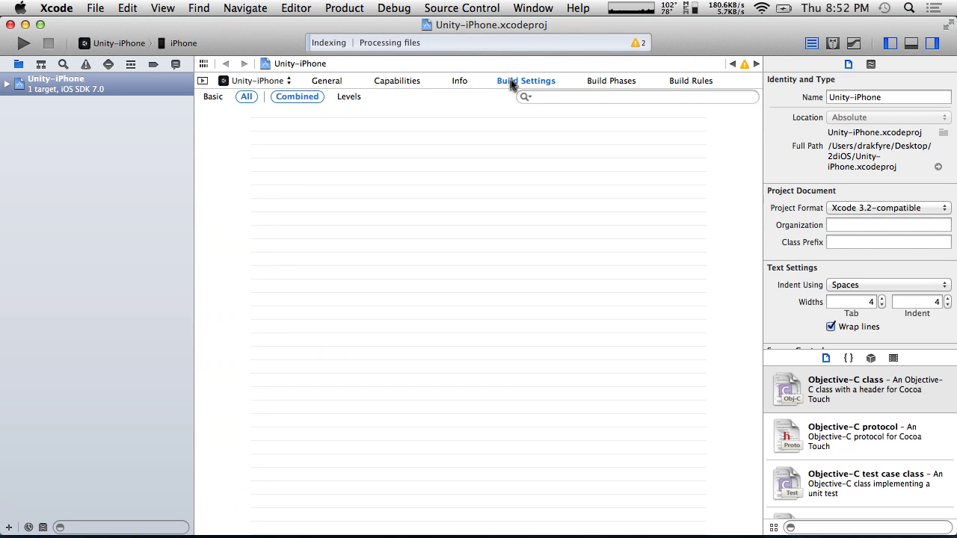
left_click(585, 96)
type("dwarf")
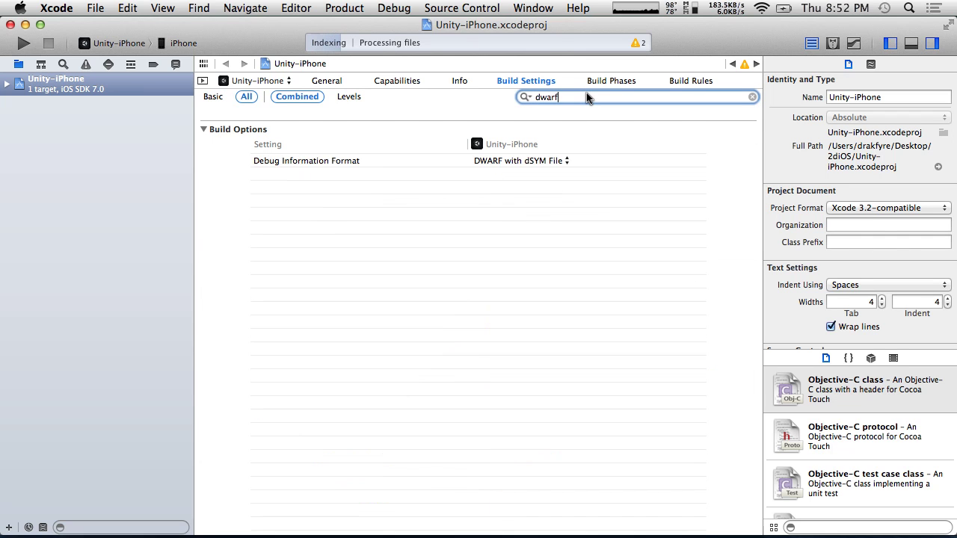
left_click(529, 162)
left_click(509, 150)
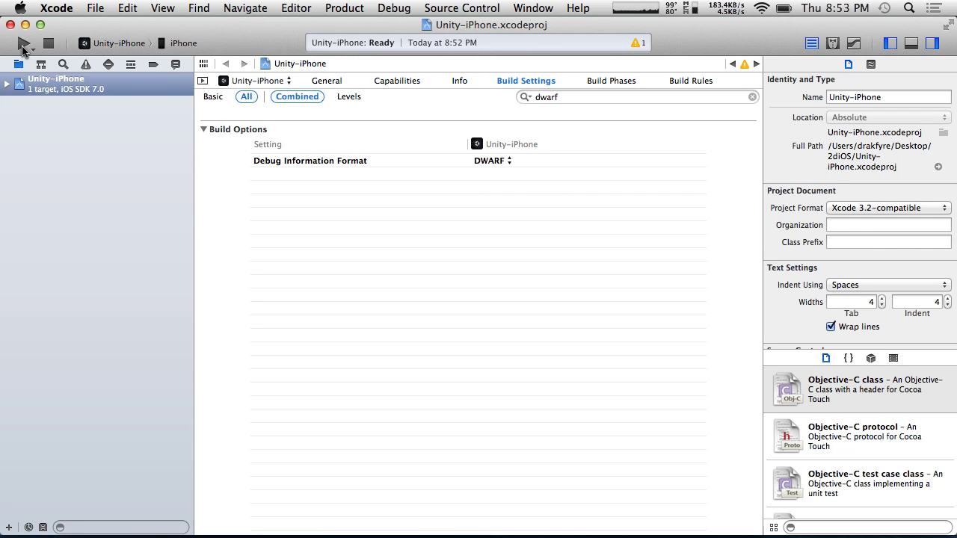
left_click(23, 47)
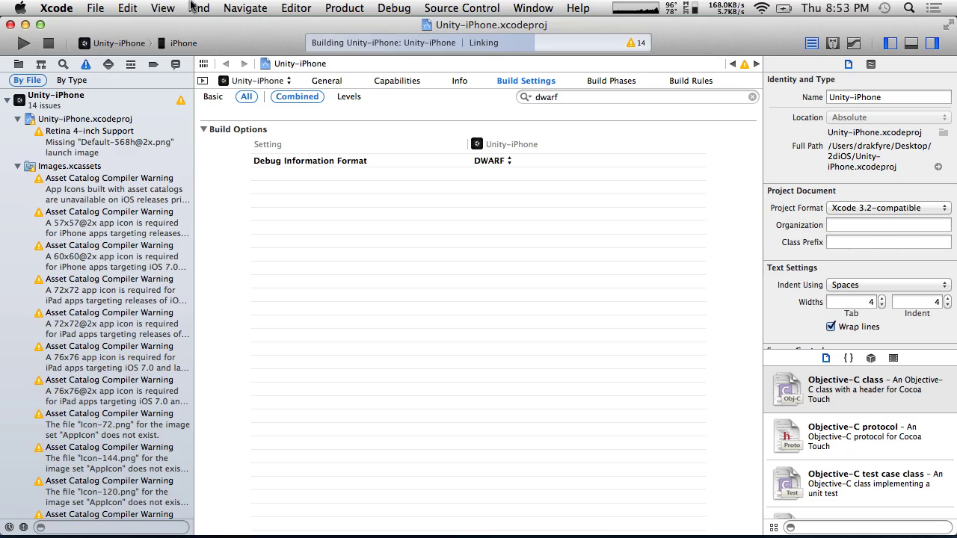
- Switch to CamTwist and load the saved setup JustTheFace
key("ctrl+Right")
key("ctrl+Right")
key("ctrl+Right")
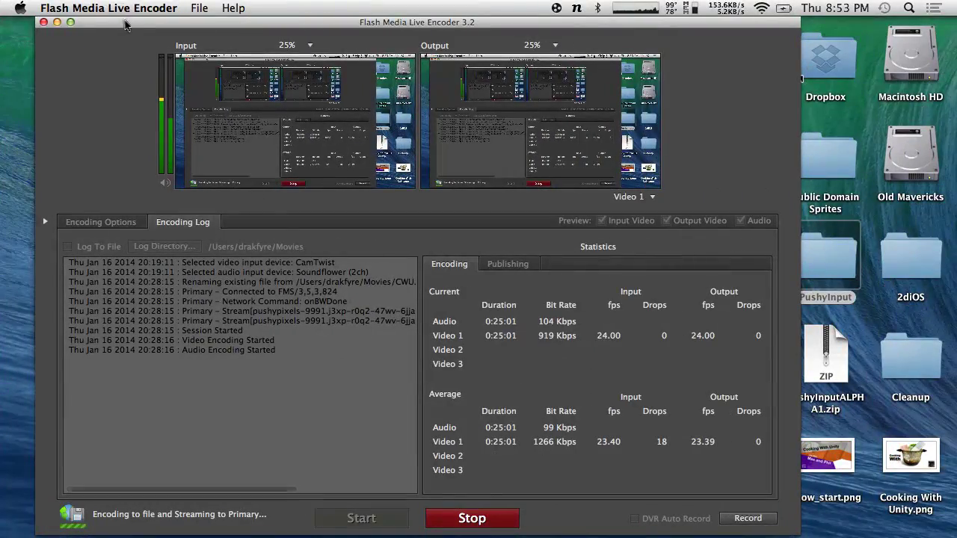
left_click_drag(126, 25, 281, 27)
left_click(75, 240)
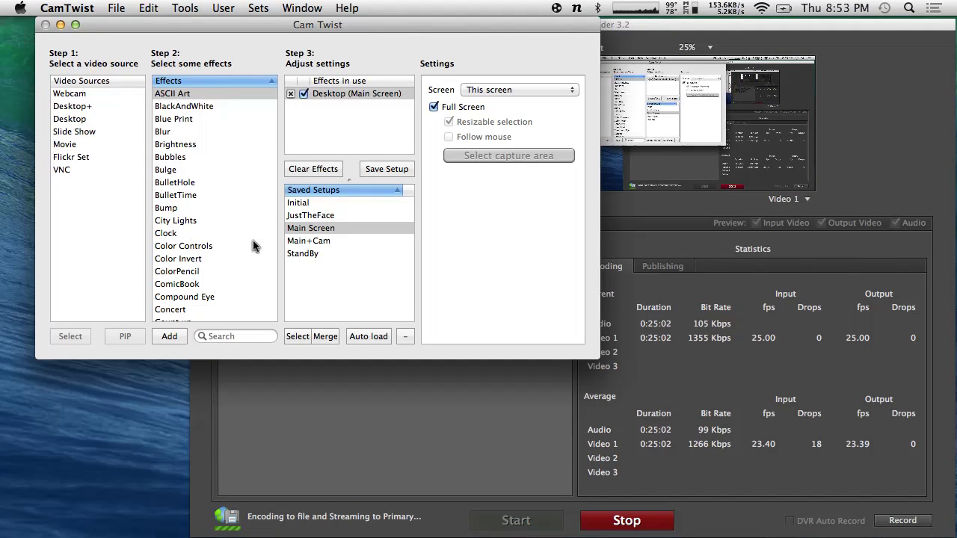
double_click(309, 215)
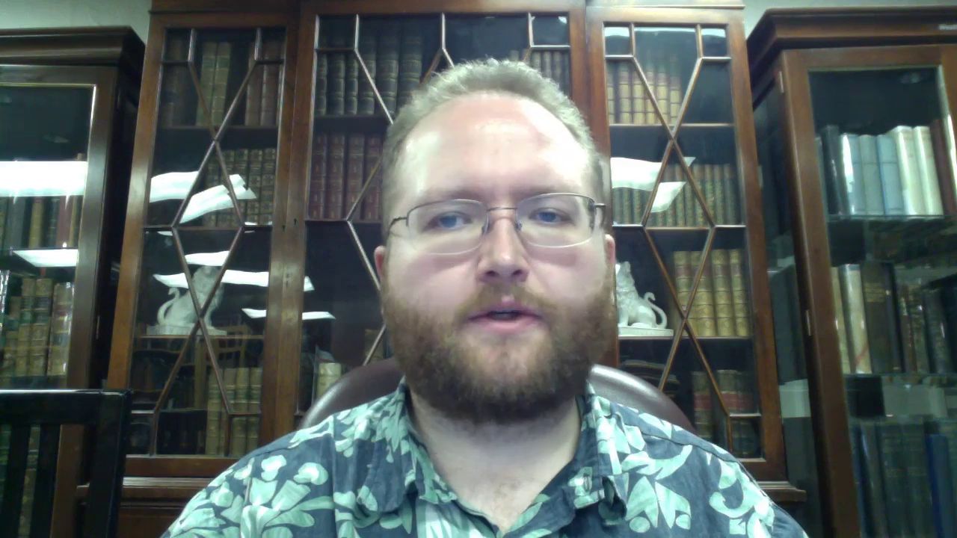